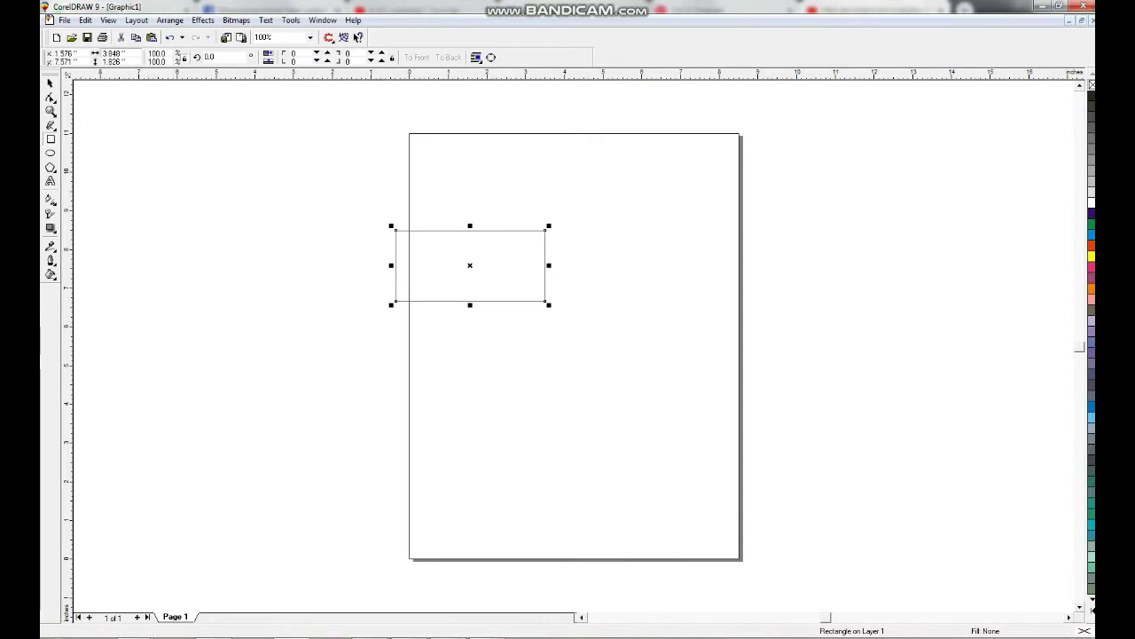
Resize the card rectangle to 3.5 × 2.0 inches and zoom to fit it.
text(.5)
key(Tab)
text(2)
key(Return)
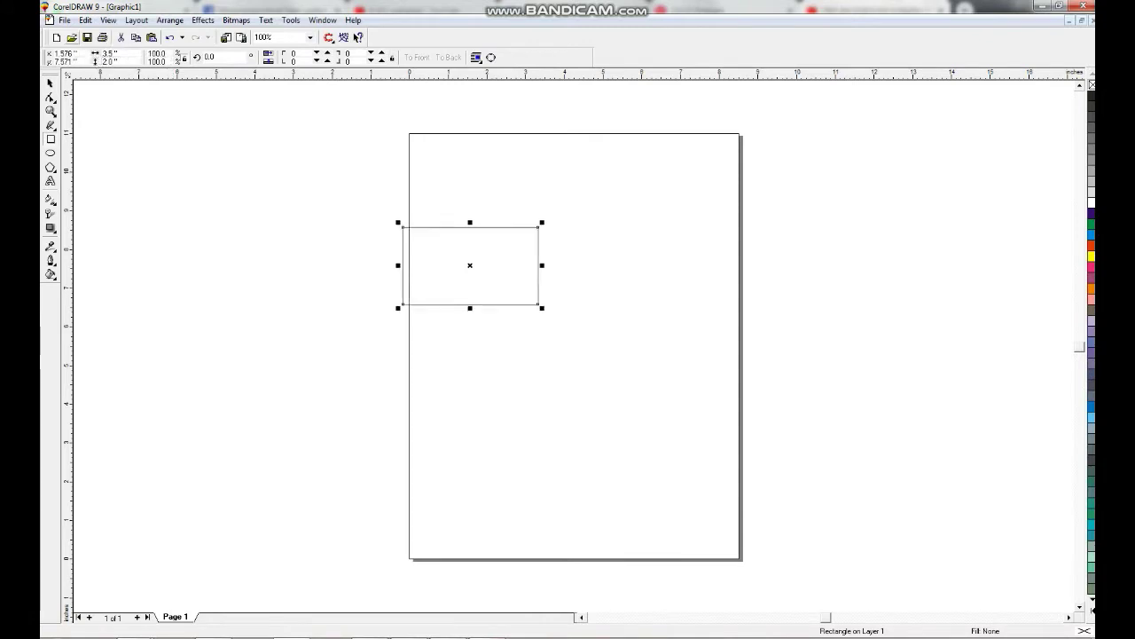
key(shift+F2)
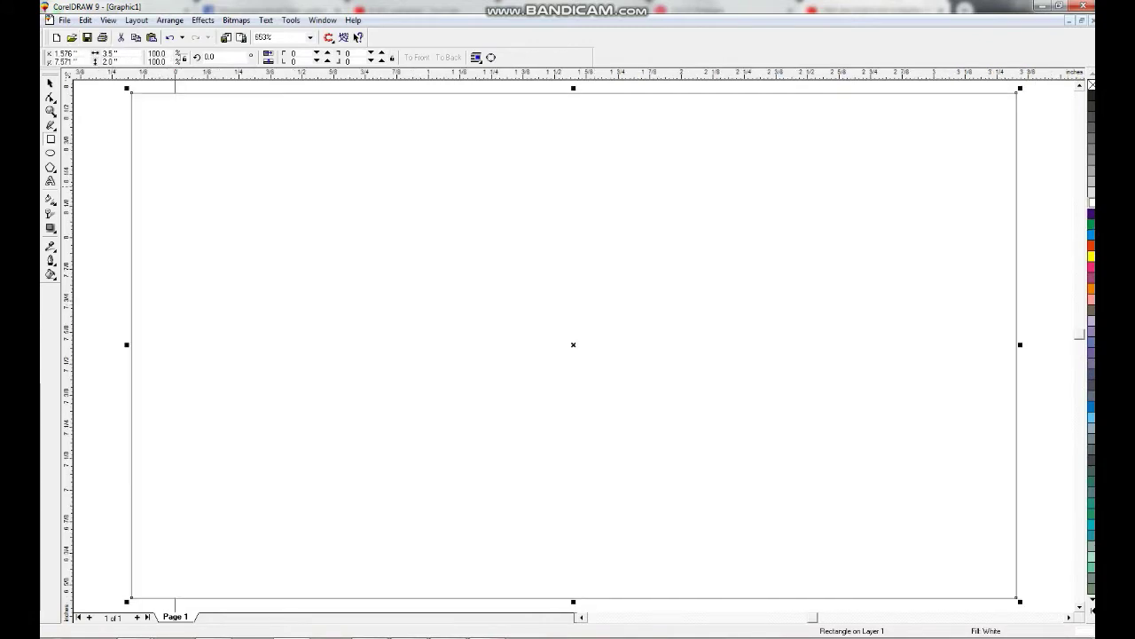
key(F3)
Draw a square left of the card and rotate it 45° into a diamond.
drag(342, 203, 477, 363)
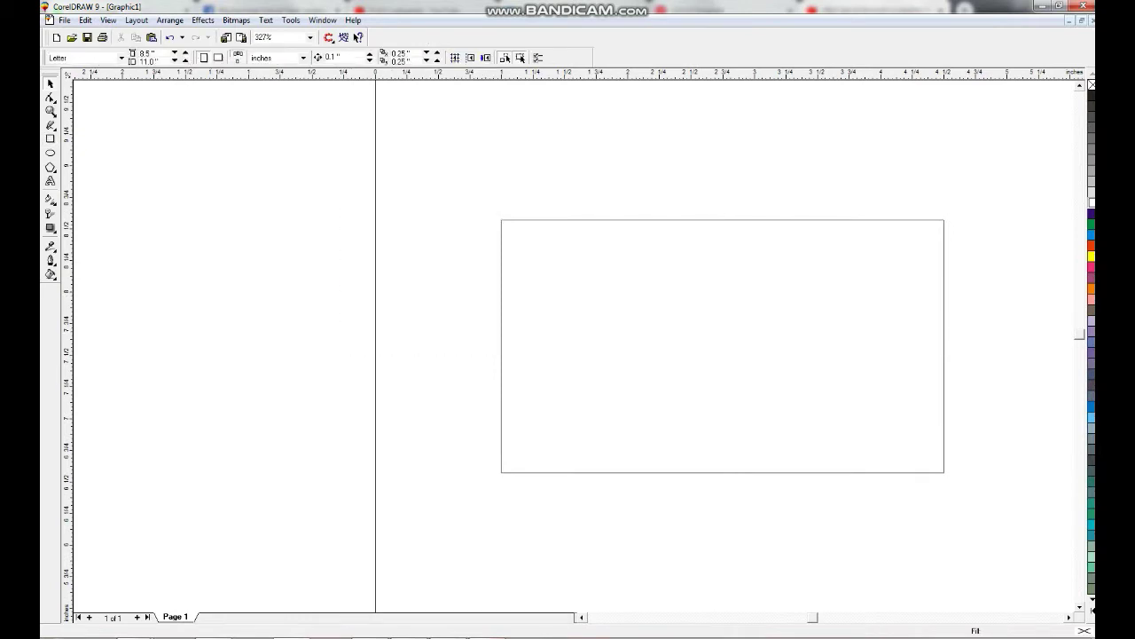
click(50, 138)
drag(386, 217, 519, 350)
key(space)
click(453, 284)
drag(519, 218, 452, 189)
Centre the diamond vertically on the card, enlarge it and move it onto the left edge.
key(ctrl+a)
key(e)
key(Tab)
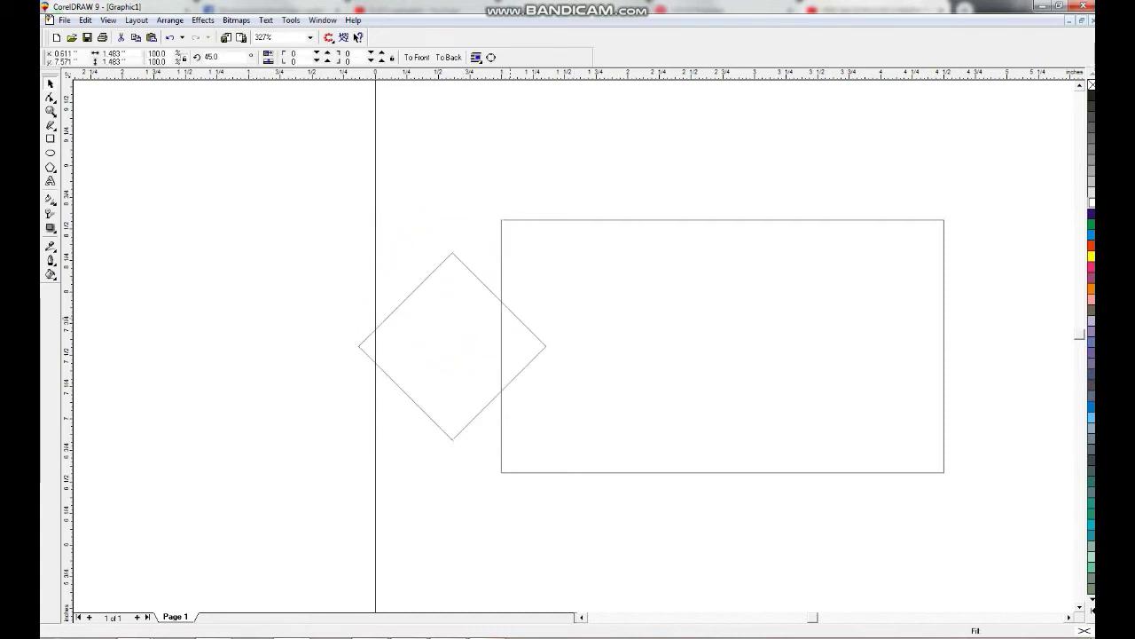
drag(549, 443, 604, 496)
drag(603, 346, 652, 345)
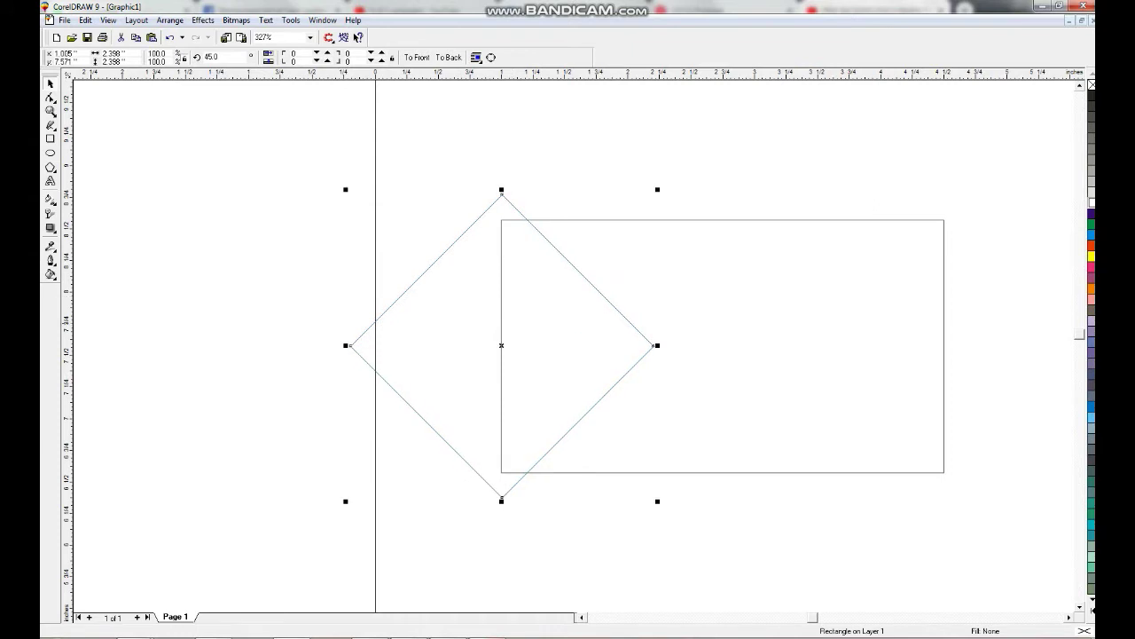
Fill the diamond C0 M100 Y100 K10 and drag a copy to the left.
click(1091, 245)
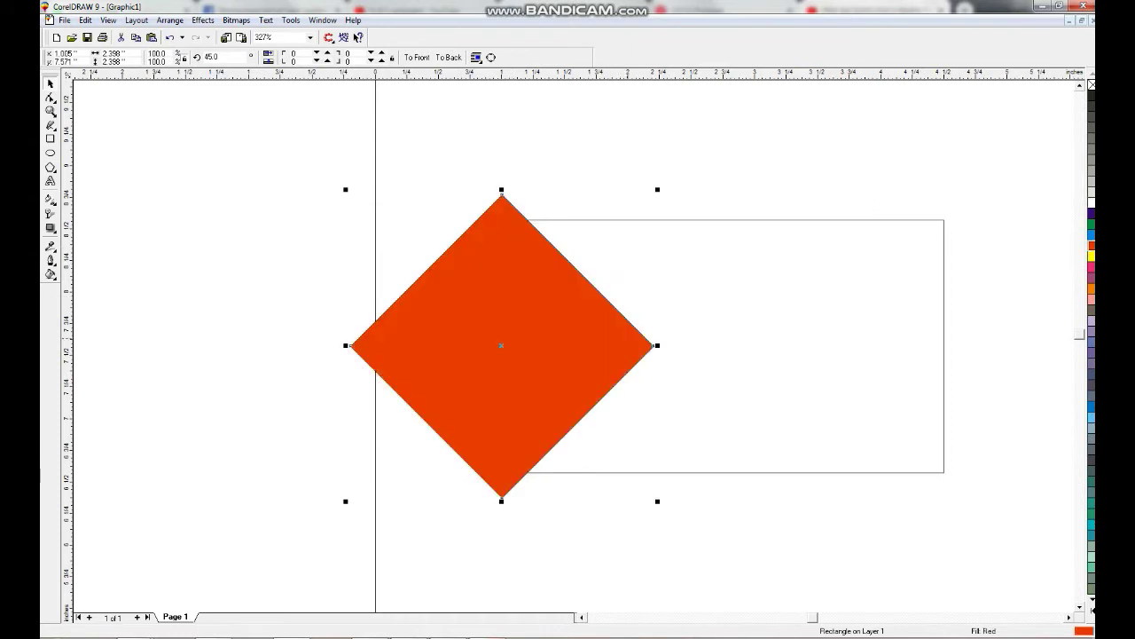
key(shift+F11)
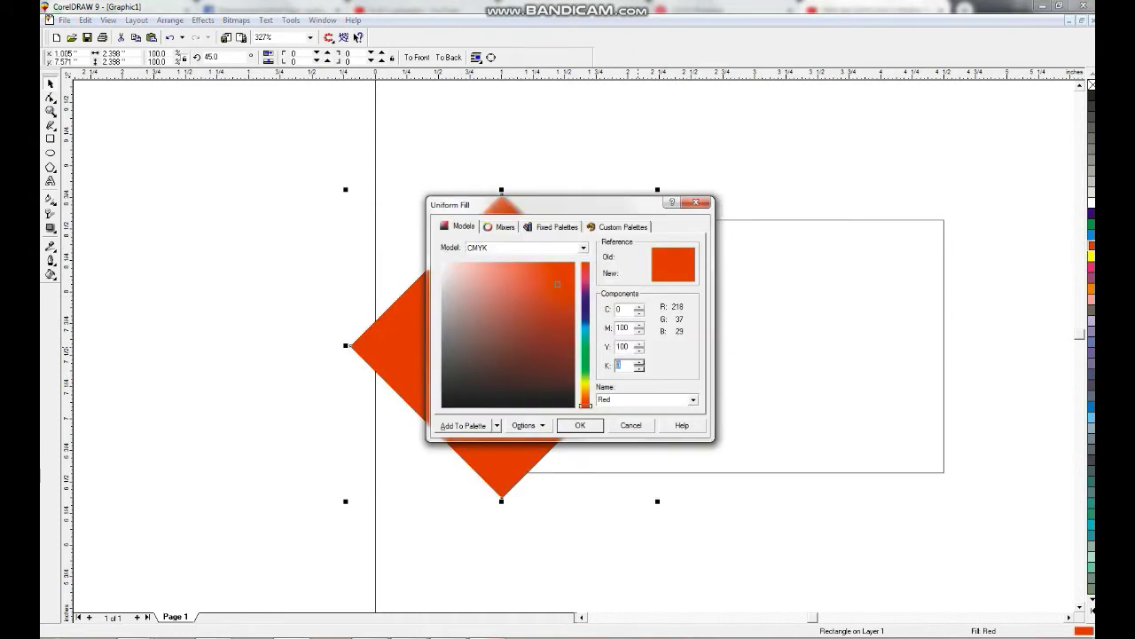
text(10)
key(Return)
drag(502, 346, 183, 346)
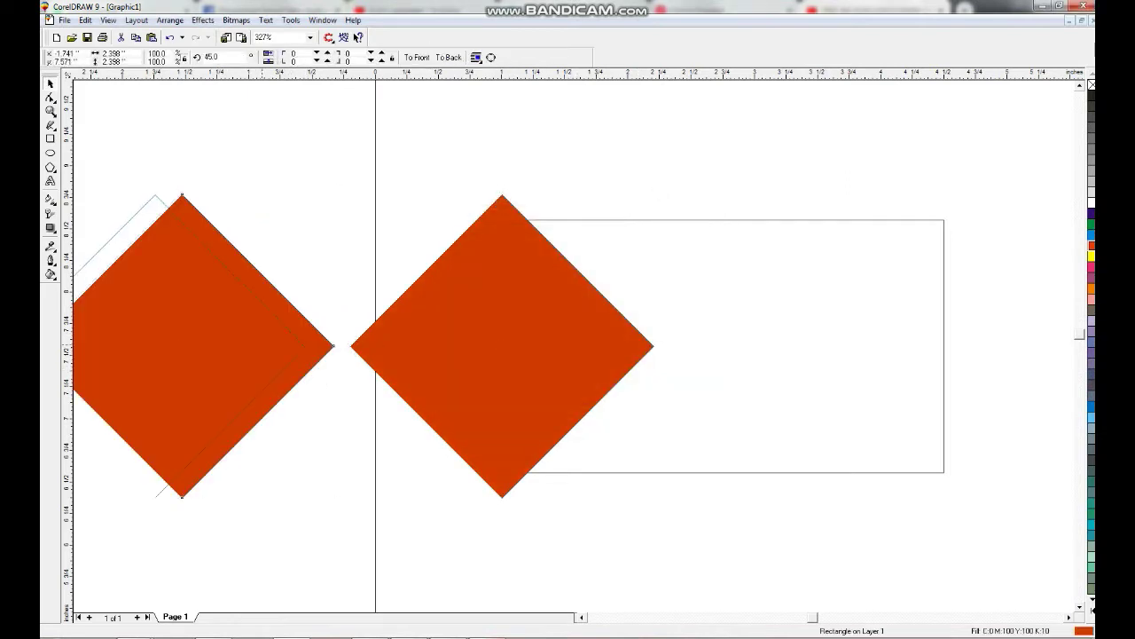
key(shift+F2)
Give the copy a drop shadow with feather 5, separate it, and delete the copy.
click(51, 227)
drag(573, 345, 507, 384)
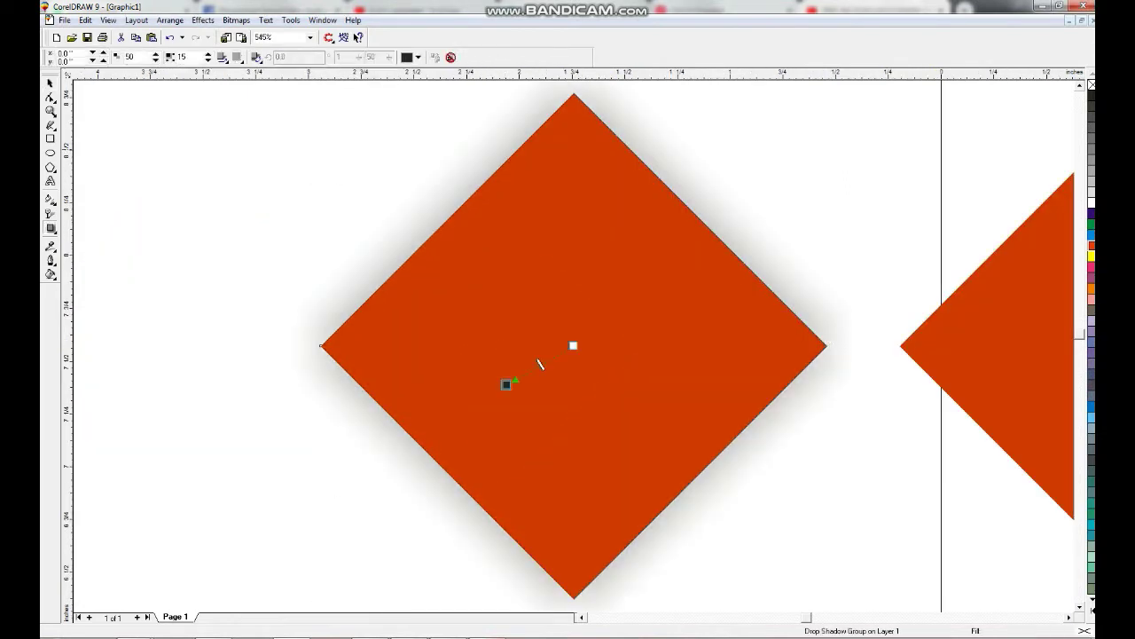
click(222, 57)
click(253, 153)
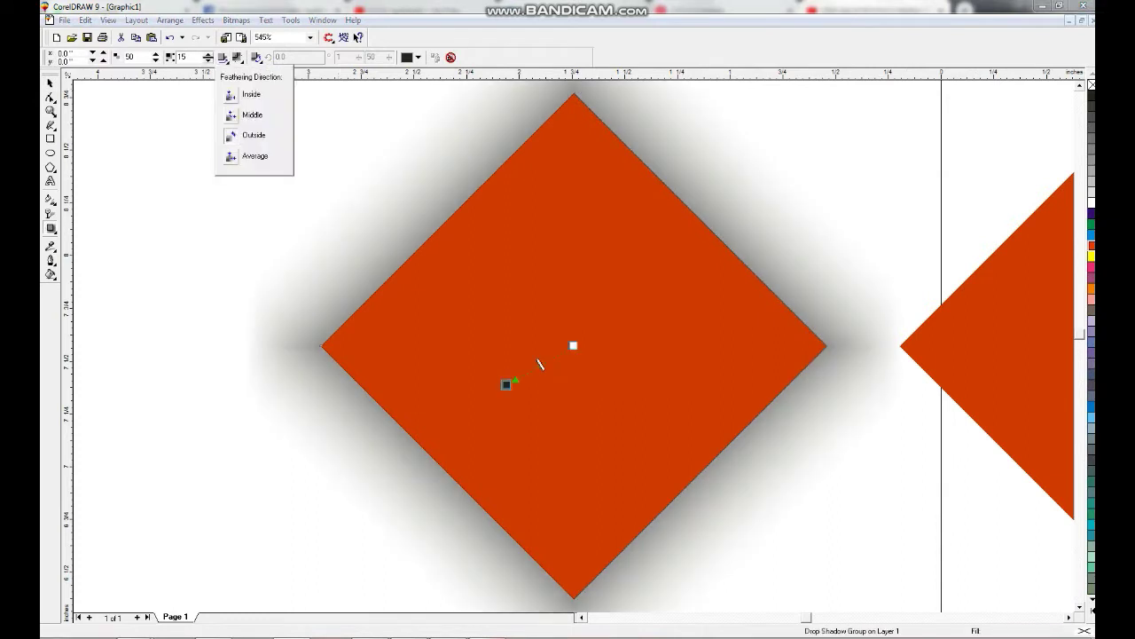
key(Return)
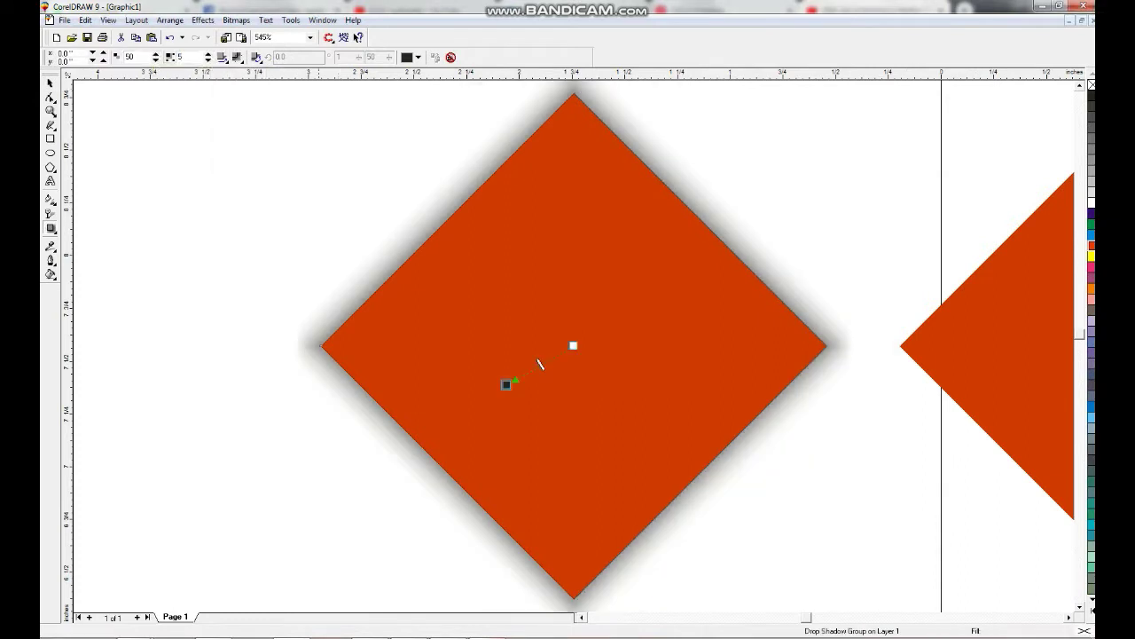
key(alt+a)
key(e)
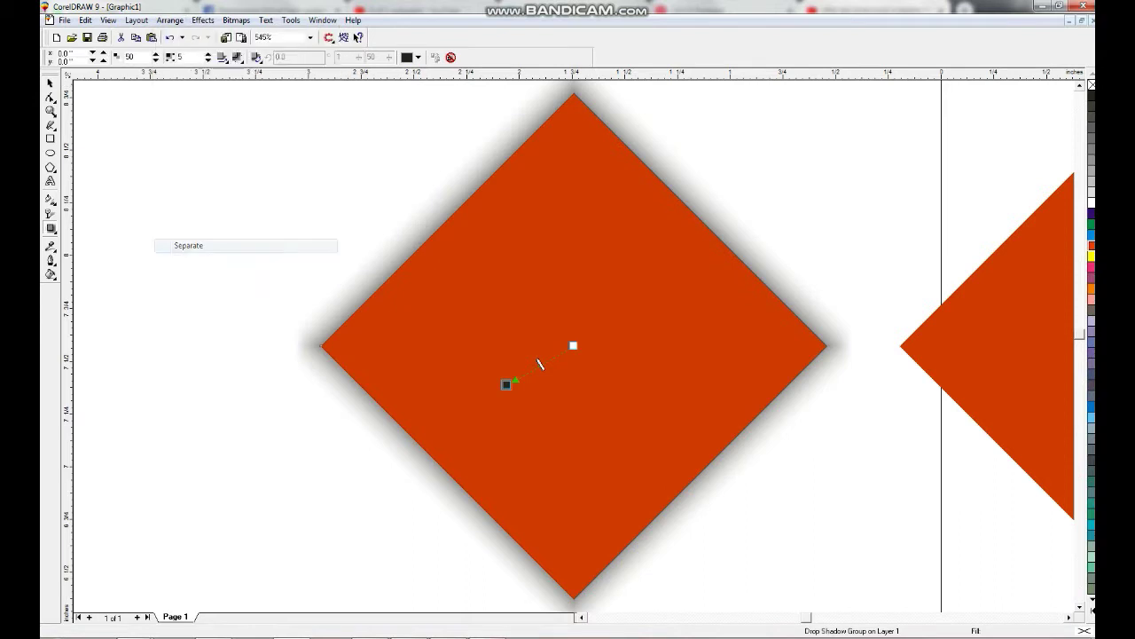
key(F3)
key(Delete)
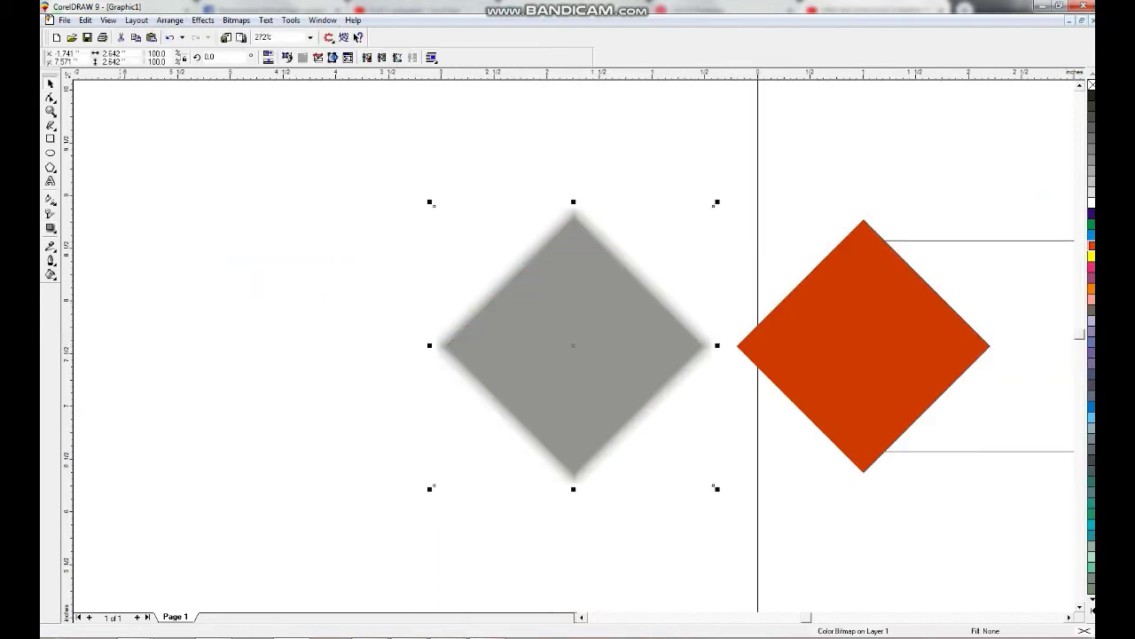
Set the shadow to Uniform transparency in Multiply mode at 60.
click(49, 214)
click(95, 58)
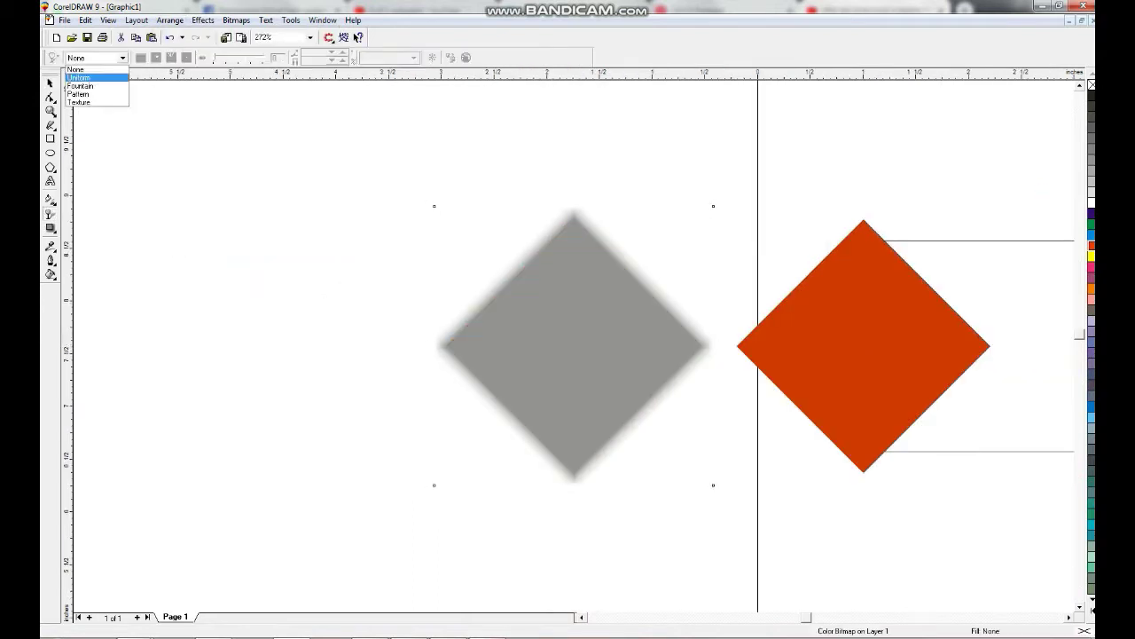
click(85, 81)
click(255, 58)
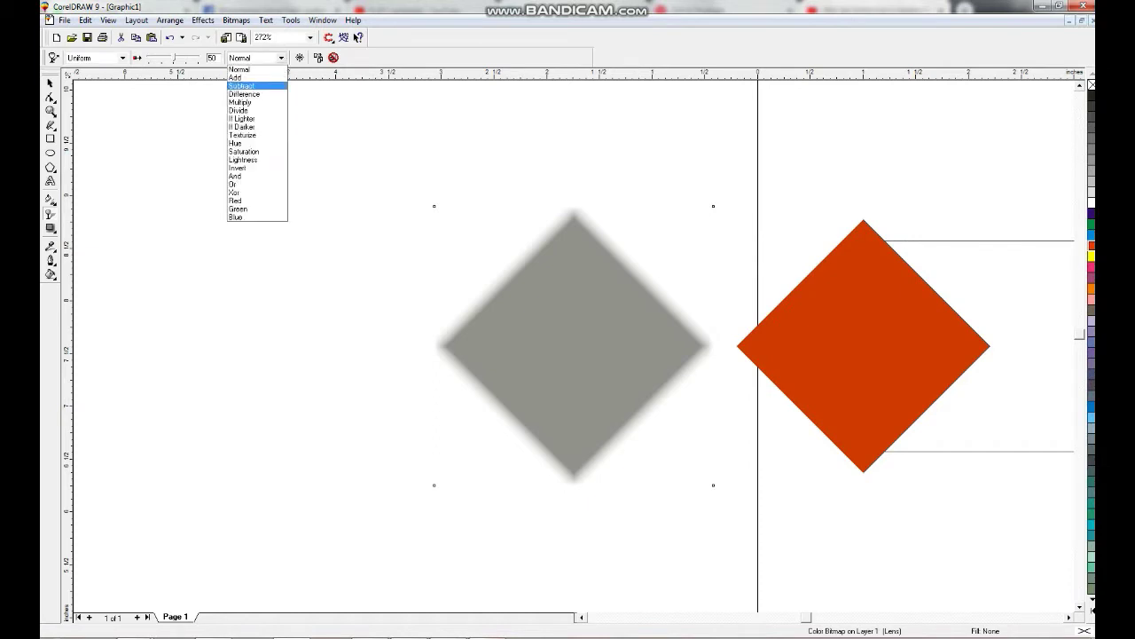
click(240, 102)
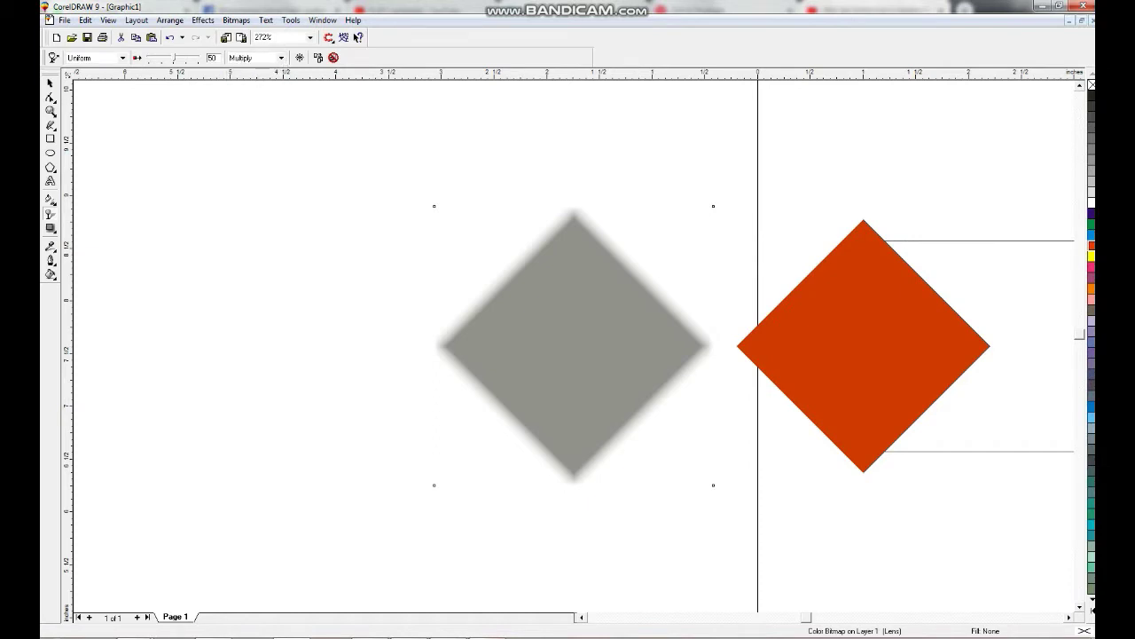
click(187, 58)
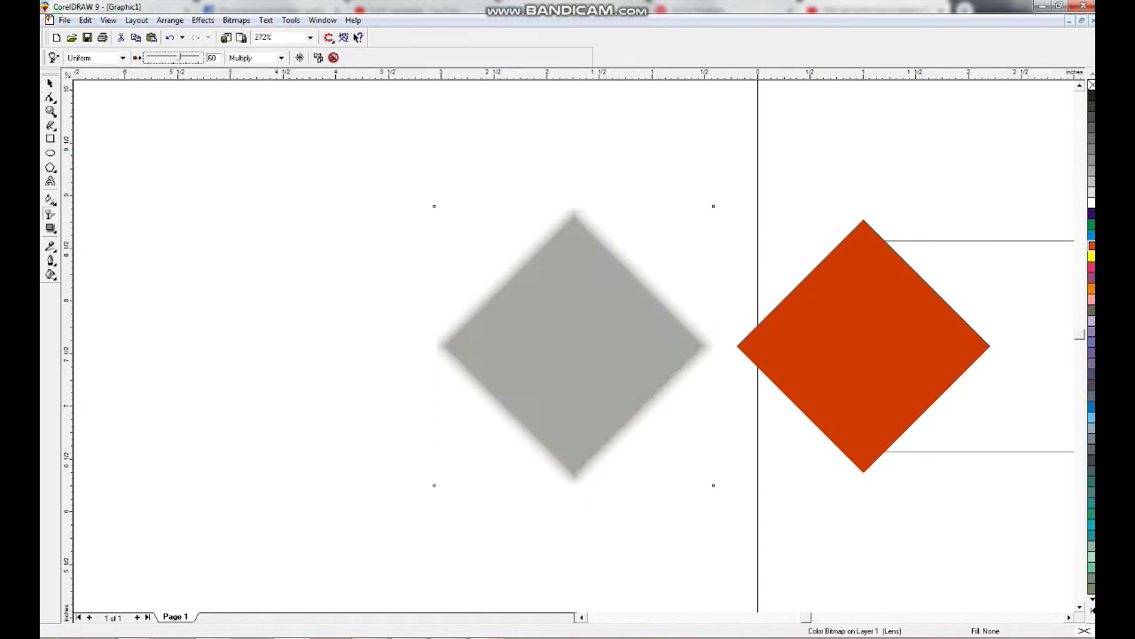
click(50, 84)
Centre the grey shadow over the orange diamond and delete the grey overlay.
key(c)
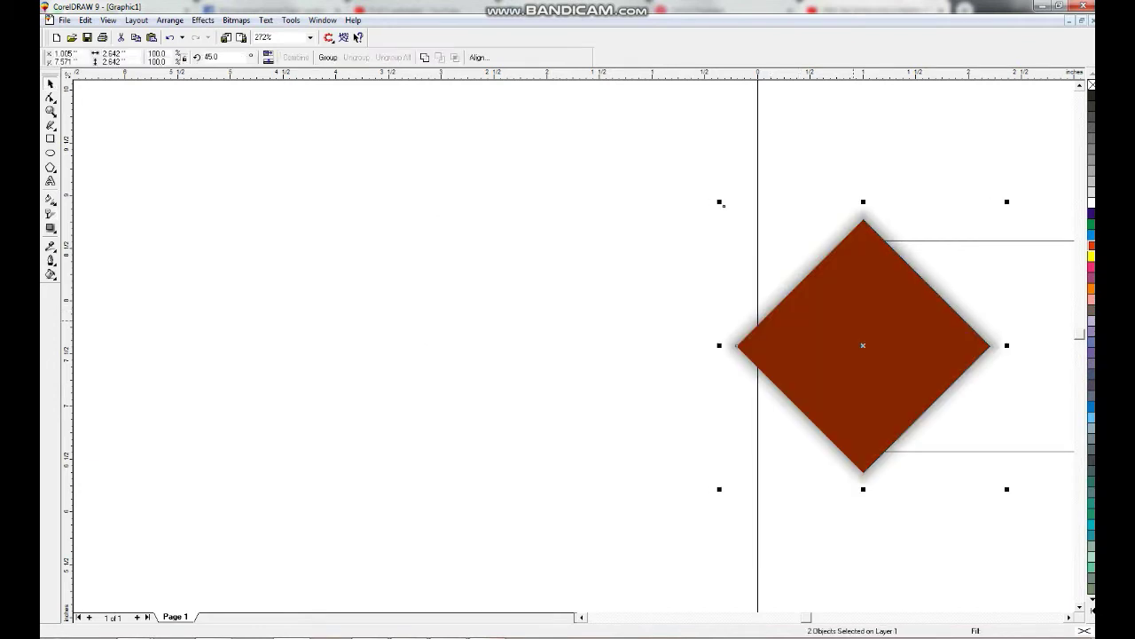
key(shift+F2)
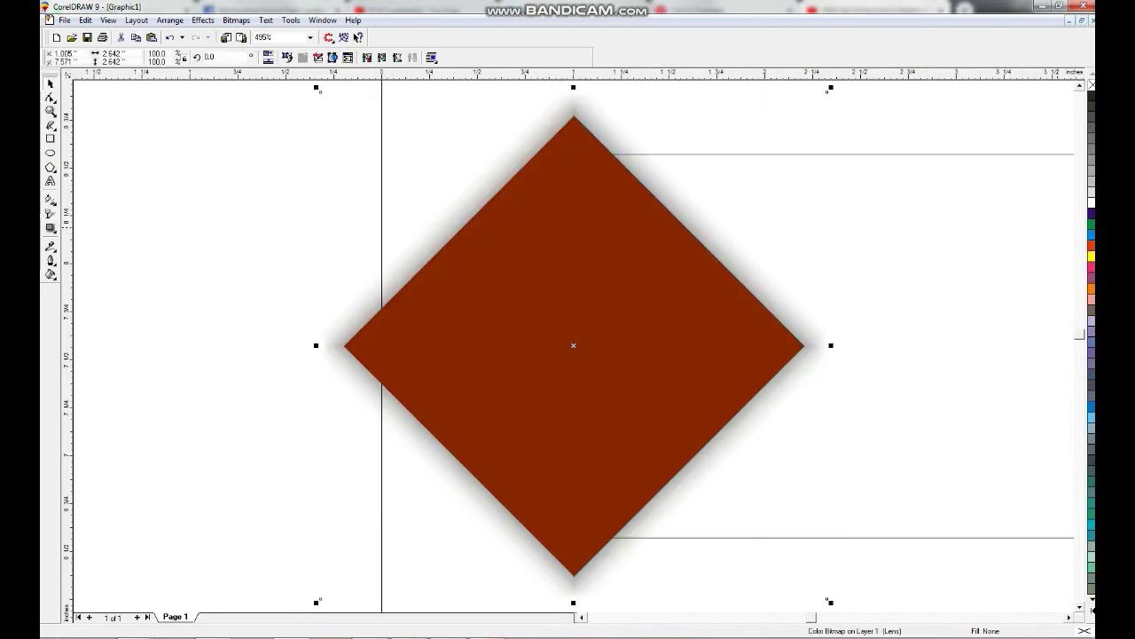
key(Delete)
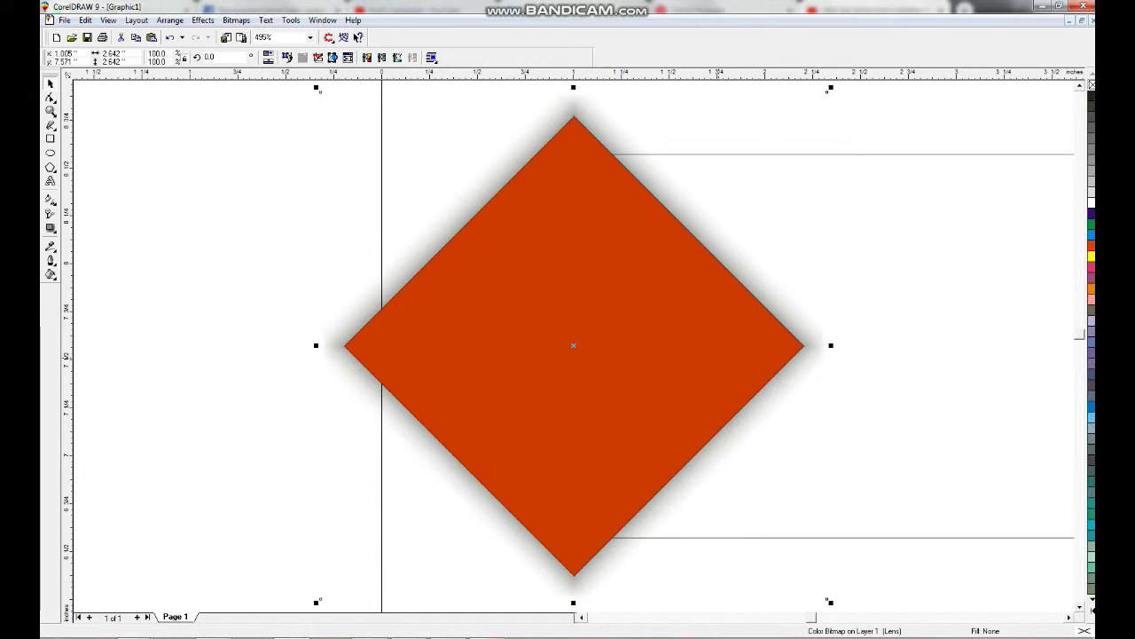
key(Tab)
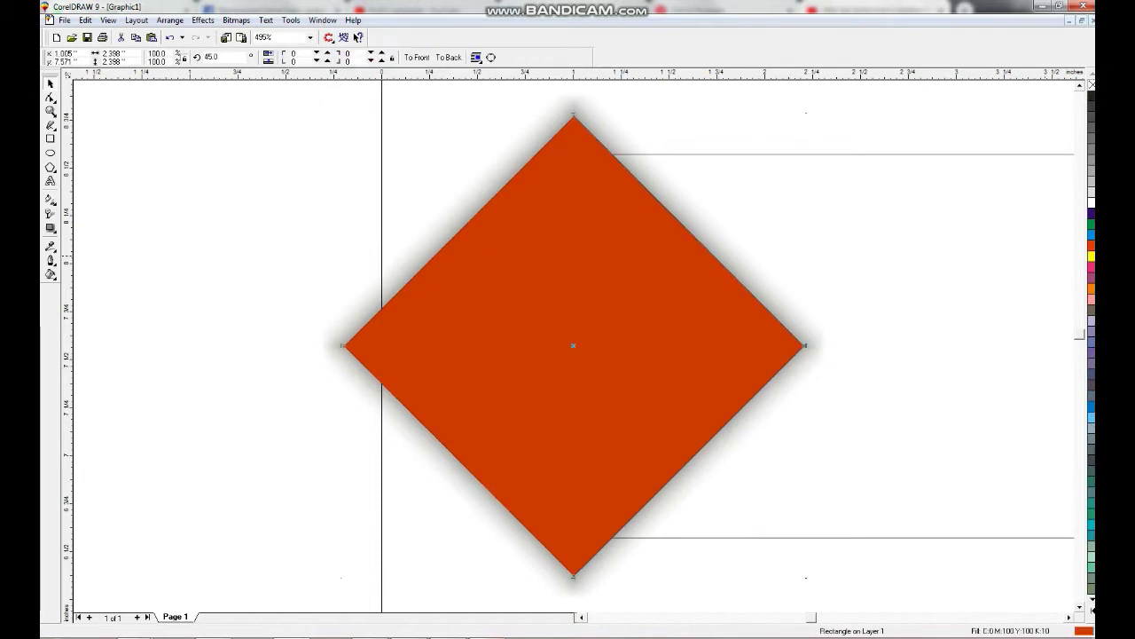
key(F3)
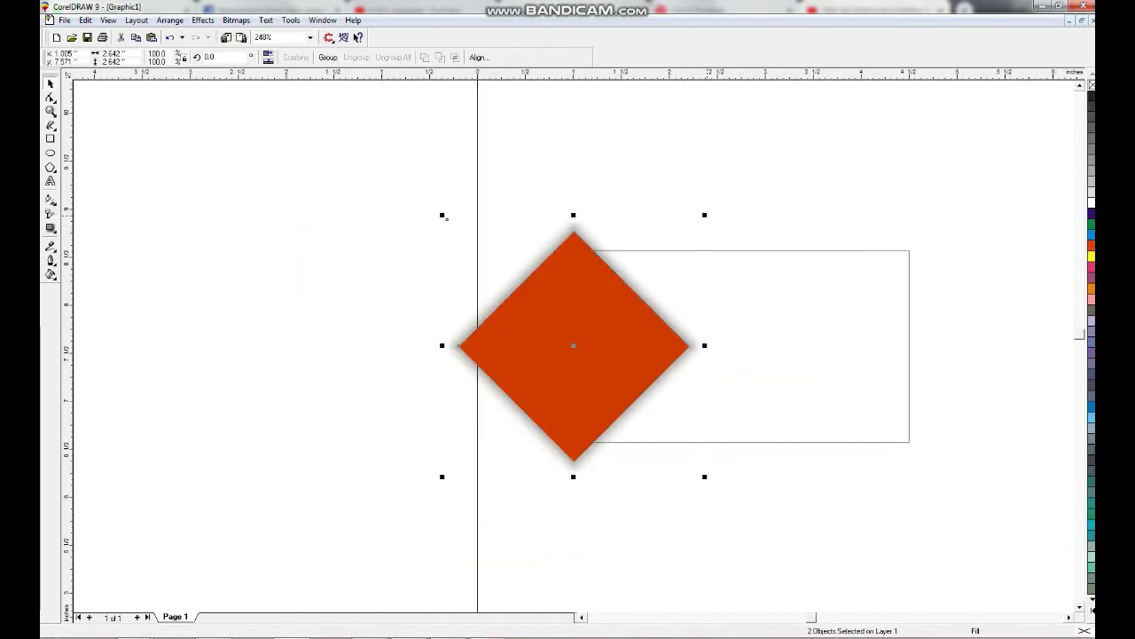
Scale copies inward to make two smaller nested diamonds, about 1.9 and 1.388 inches.
key(shift+F2)
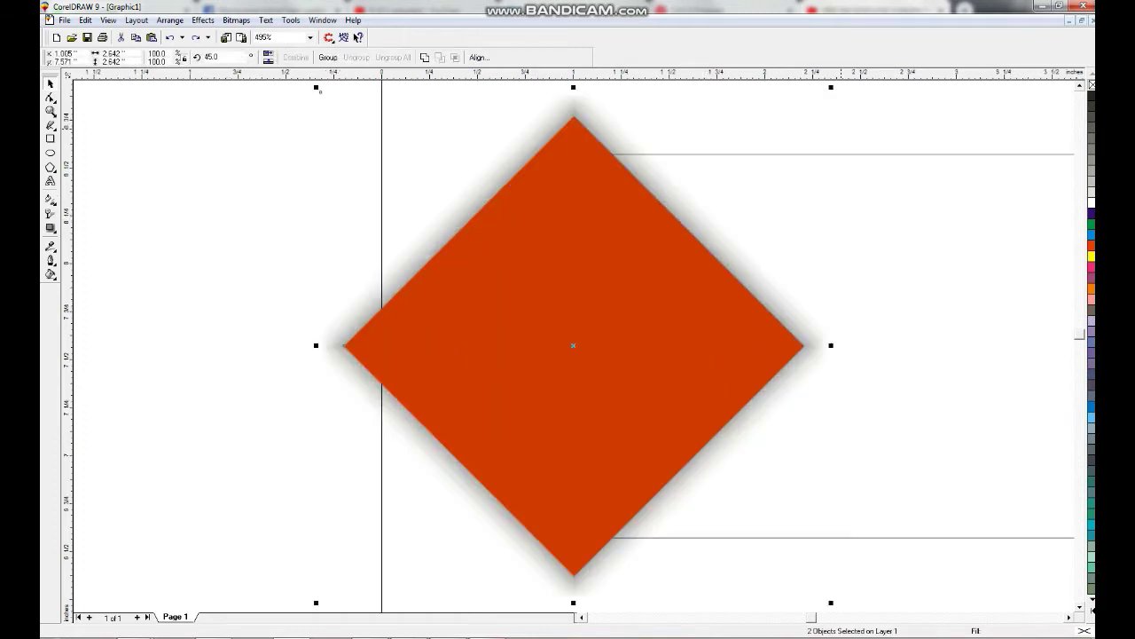
key(ctrl+shift+z)
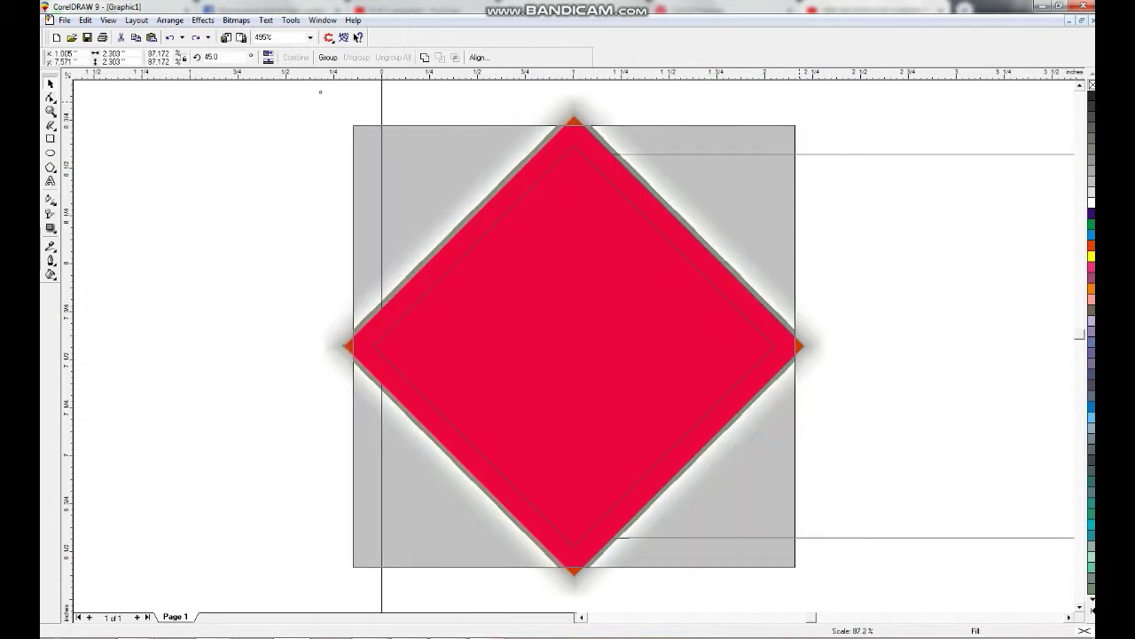
drag(356, 127, 387, 160)
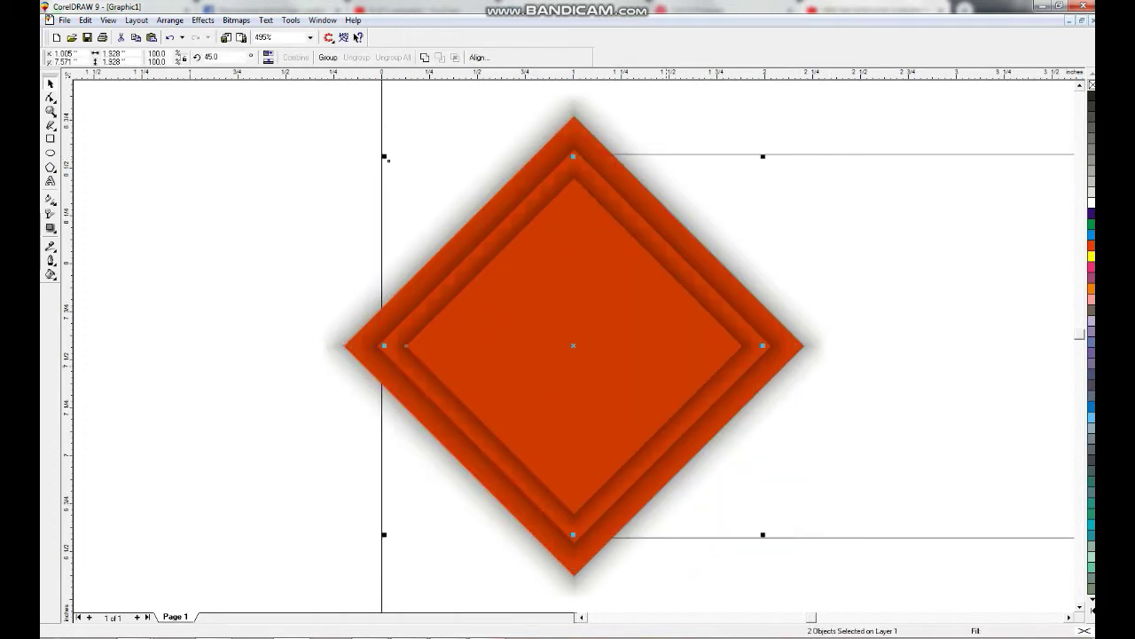
key(ctrl+z)
drag(356, 128, 440, 211)
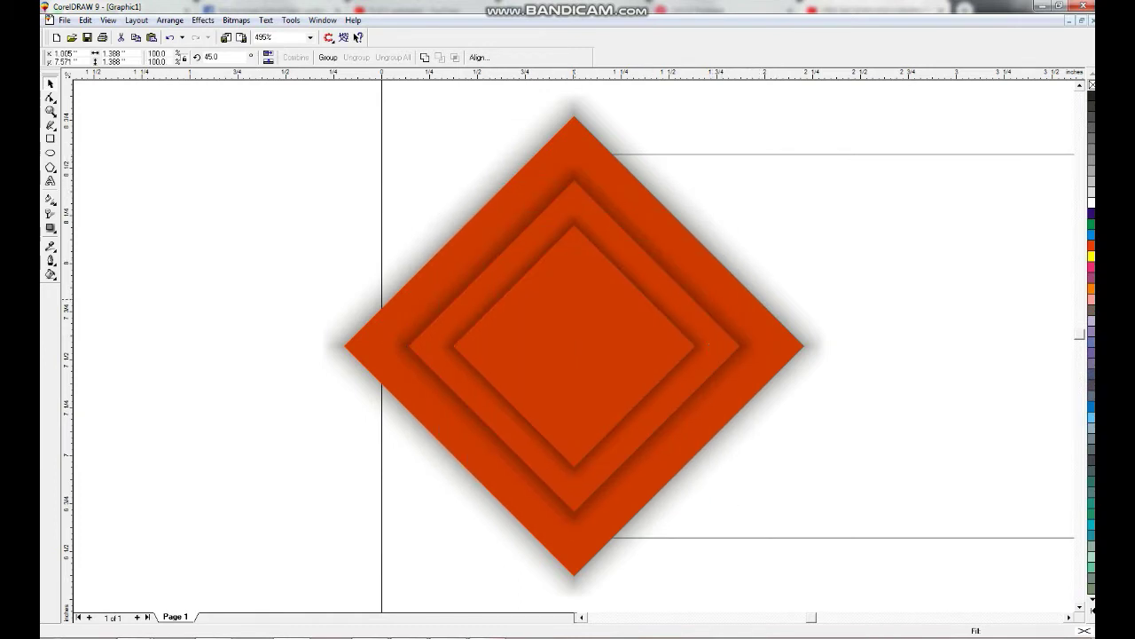
key(Tab)
Fill the innermost diamond white and PowerClip all the diamonds inside the card rectangle.
click(1090, 202)
key(F3)
drag(337, 152, 778, 578)
click(203, 19)
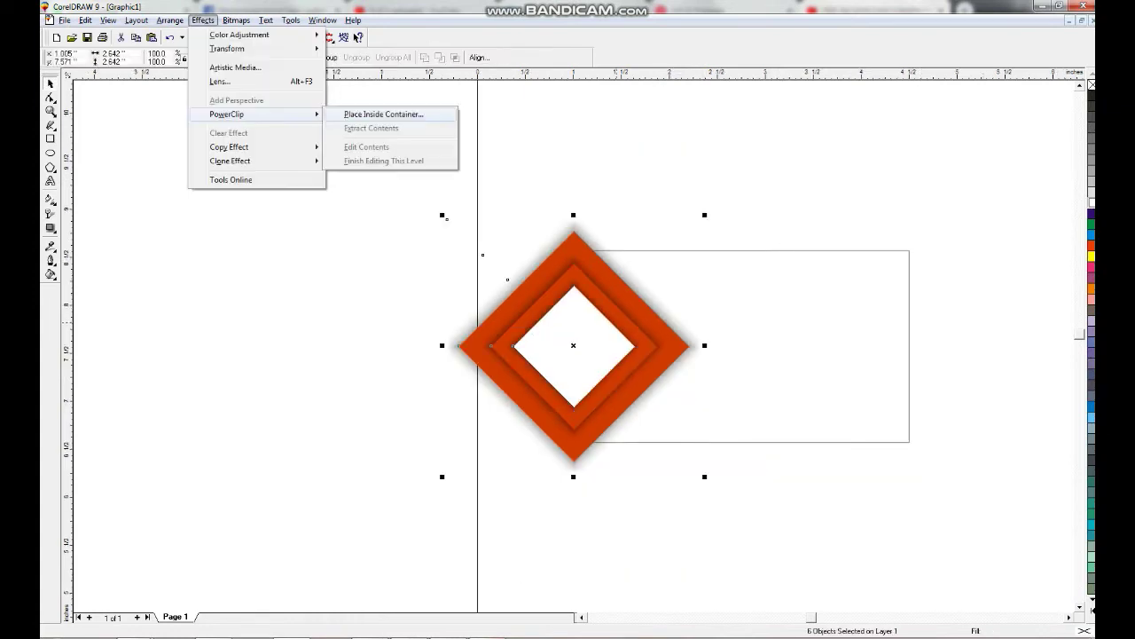
click(381, 112)
click(909, 355)
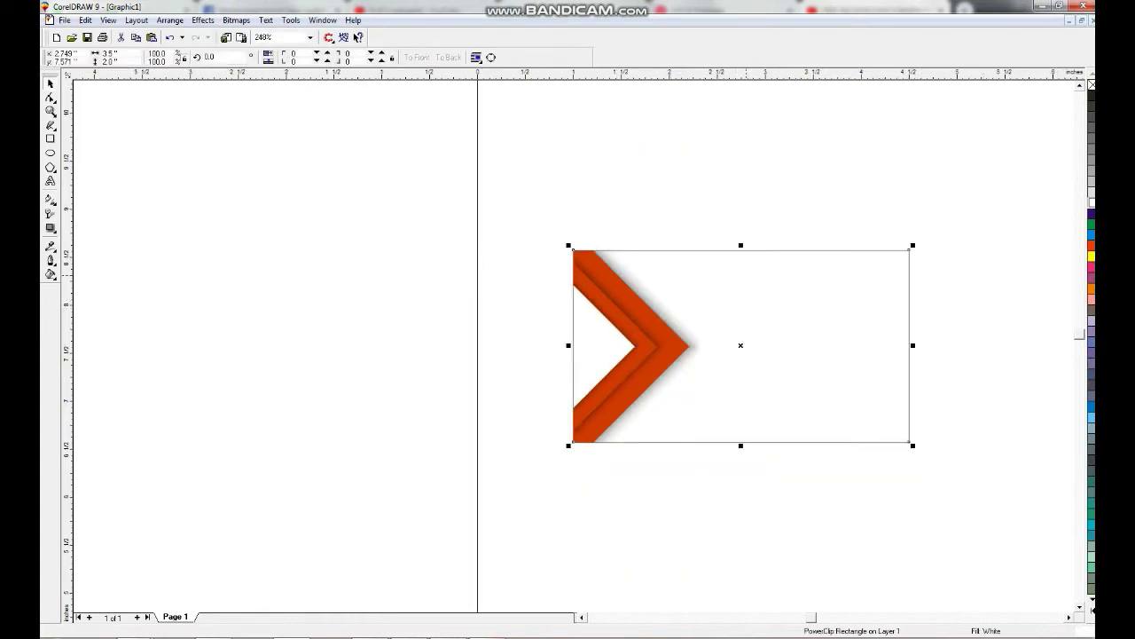
Edit the PowerClip contents and place a copy of the diamond group on the right edge.
right_click(747, 276)
click(798, 296)
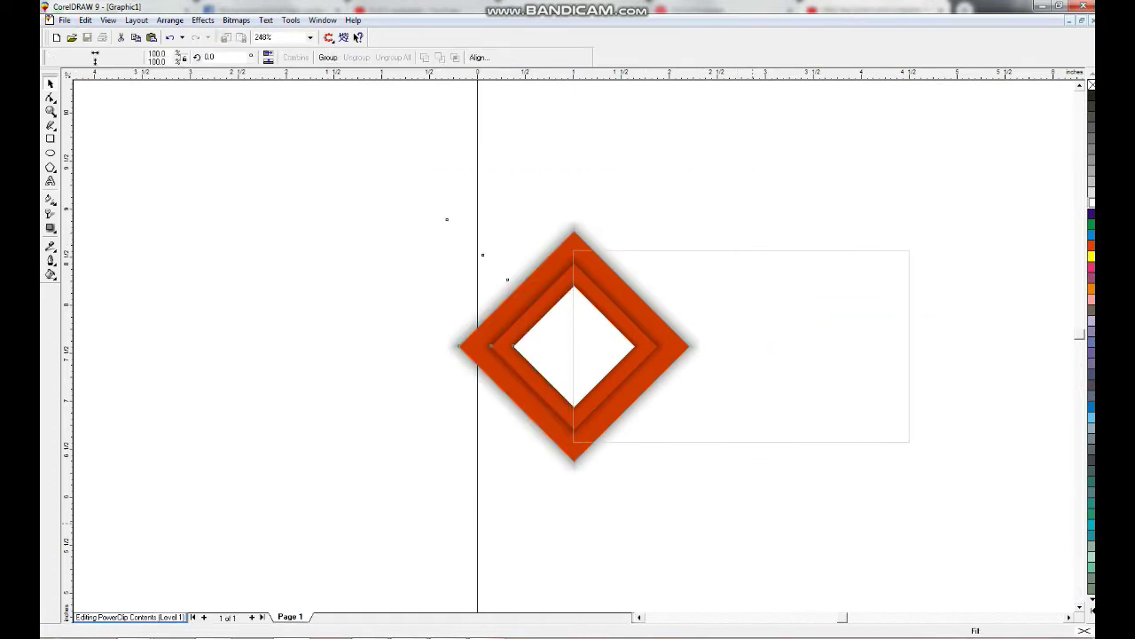
drag(705, 345, 699, 345)
drag(571, 345, 914, 345)
scroll(913, 345, up, 2)
drag(552, 345, 545, 345)
Finish editing the PowerClip contents and zoom to fit the card.
click(203, 20)
mouse_move(240, 133)
click(381, 176)
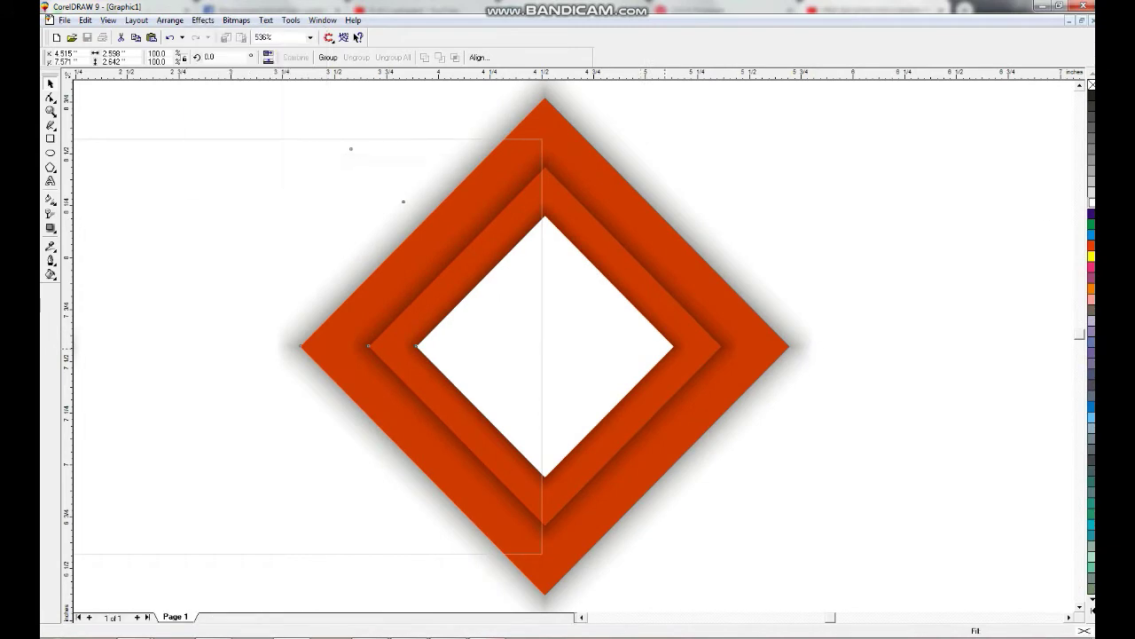
drag(568, 227, 958, 520)
key(shift+F2)
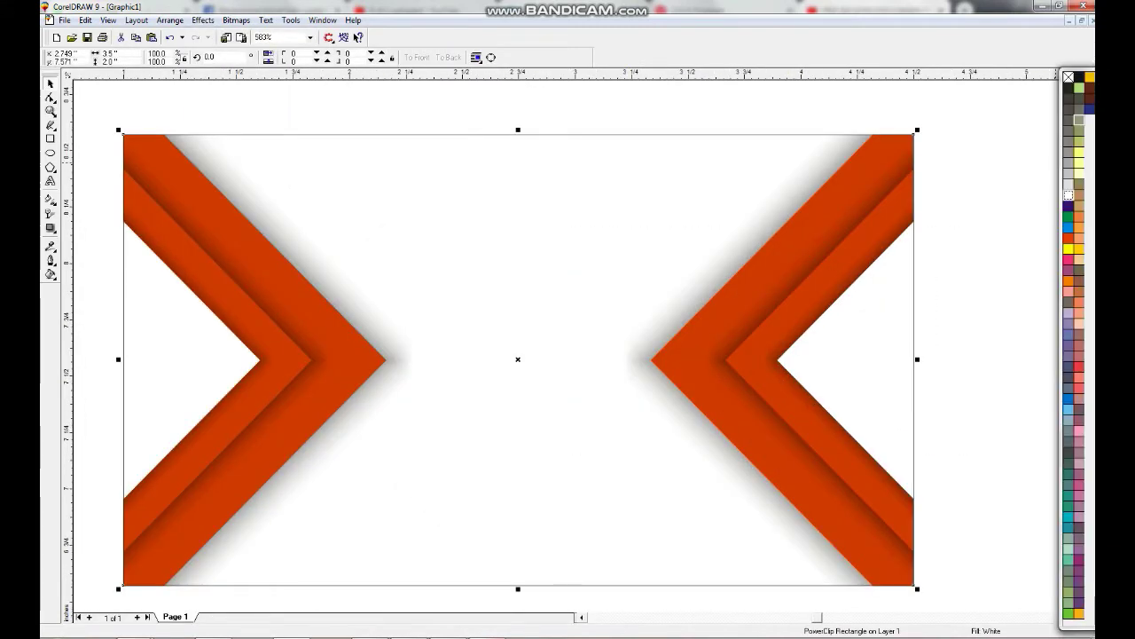
Fill the card's centre near-black.
key(Escape)
click(1091, 116)
key(Escape)
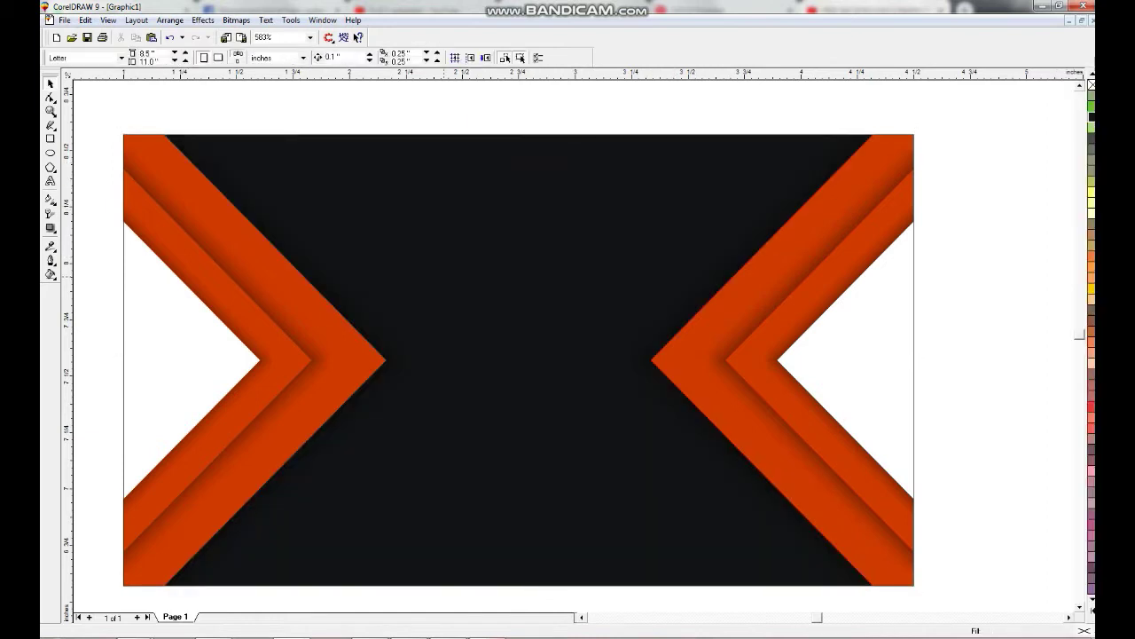
Type 'LOGO' at the card centre in bold Arabic Transparent.
key(F8)
click(499, 319)
text(LOGo)
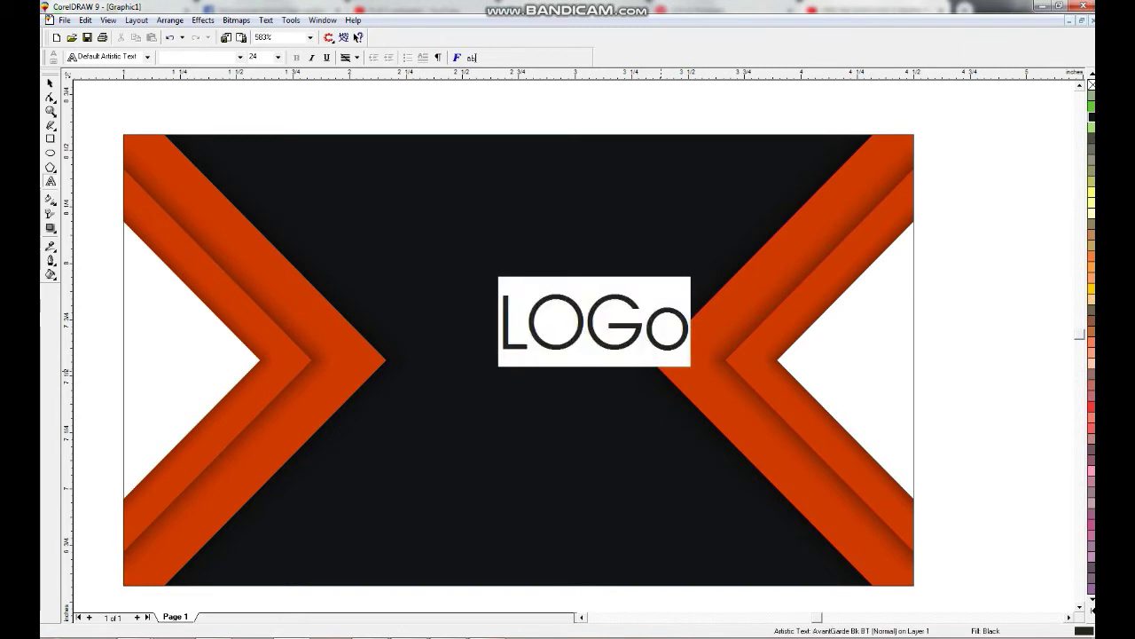
key(ctrl+space)
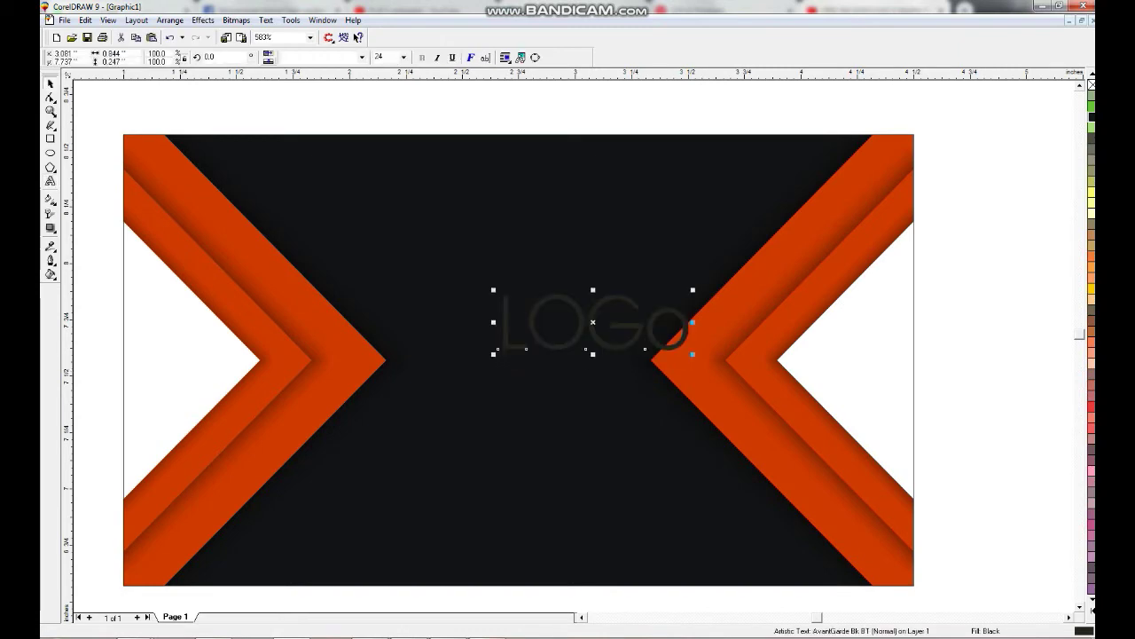
click(361, 57)
click(337, 106)
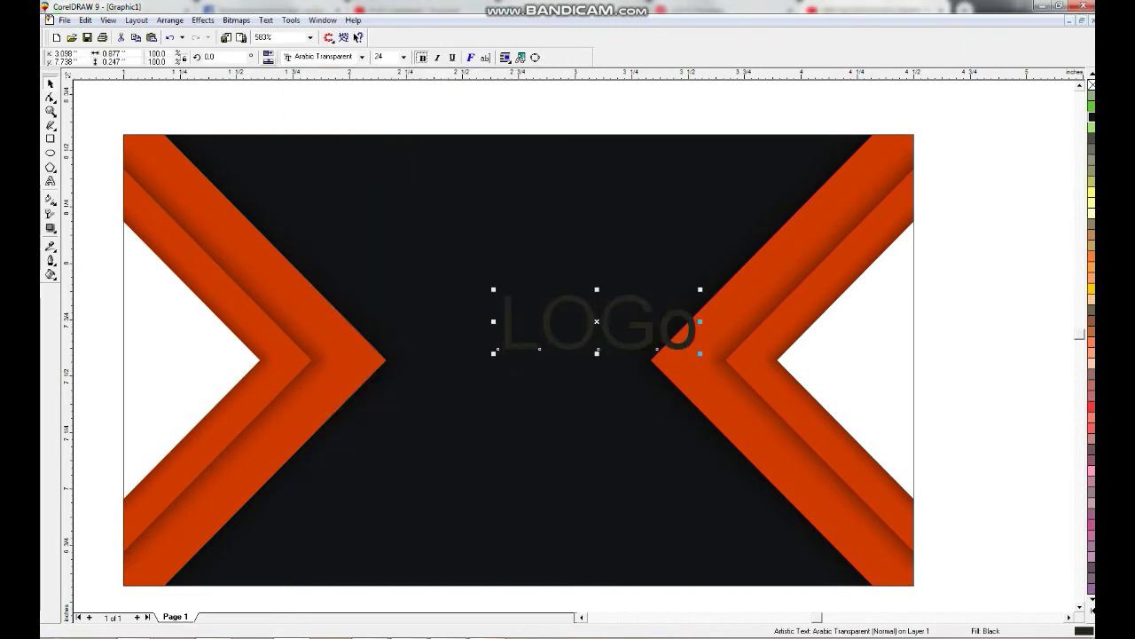
key(ctrl+b)
key(shift+F3)
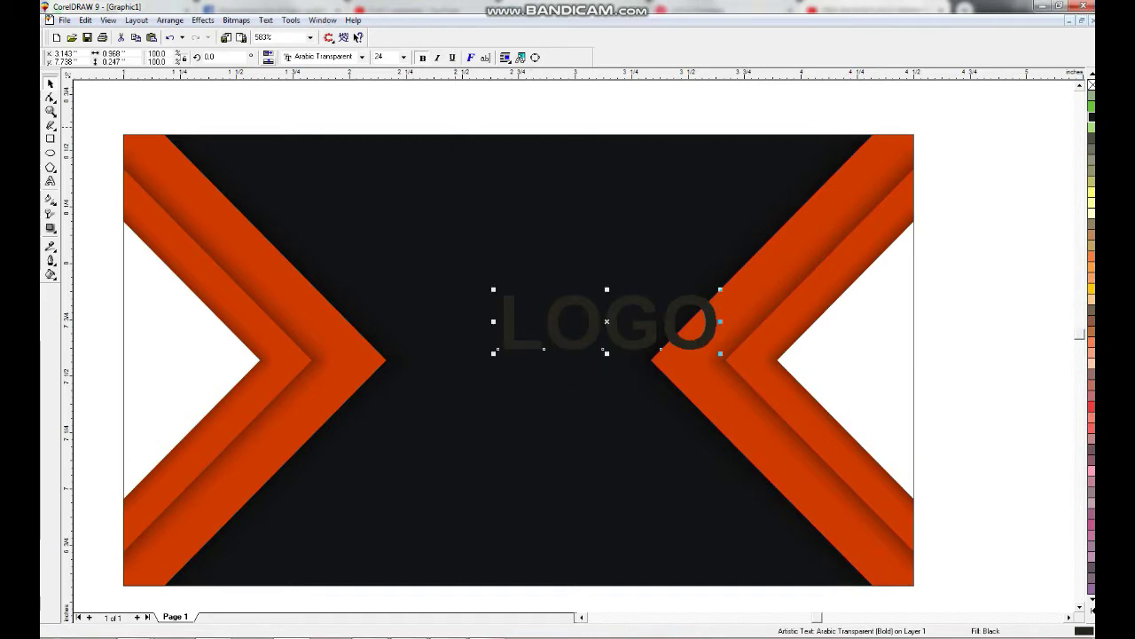
Fill the LOGO text white, then resize and centre it on the card.
key(shift+F11)
text(white)
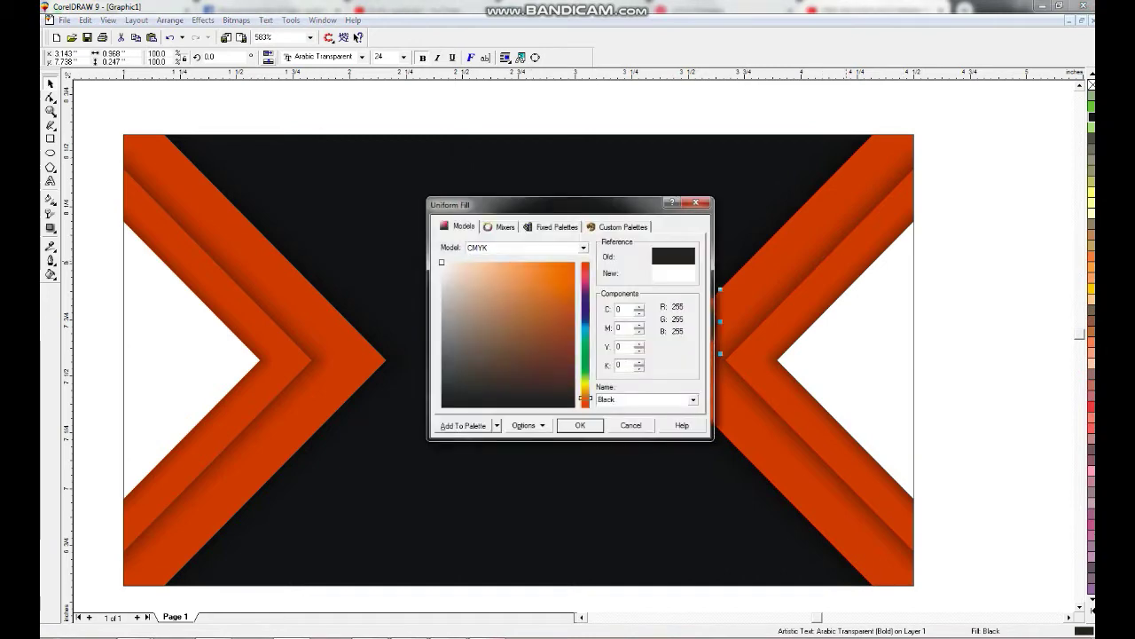
key(Return)
drag(607, 321, 528, 359)
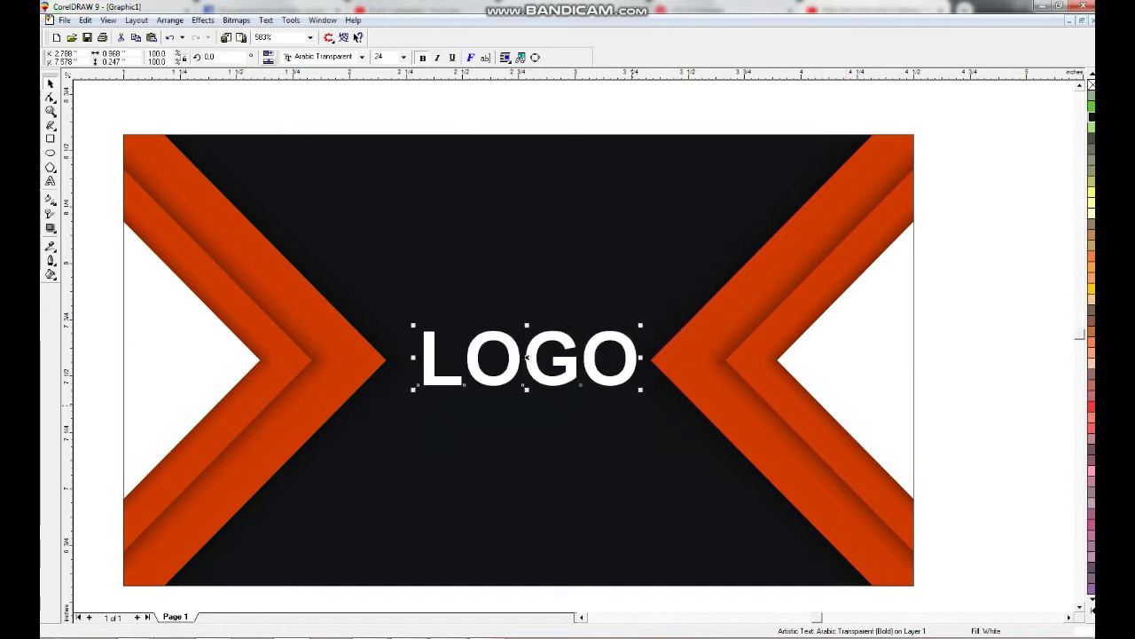
drag(635, 392, 578, 370)
drag(492, 343, 505, 364)
Draw a small square above LOGO and rotate it 45° into a diamond.
scroll(540, 354, up, 5)
key(F6)
drag(374, 169, 486, 280)
click(429, 223)
drag(483, 167, 429, 145)
Leave a copy of the small diamond slightly below the original.
drag(428, 223, 428, 249)
right_click(429, 249)
key(ctrl+l)
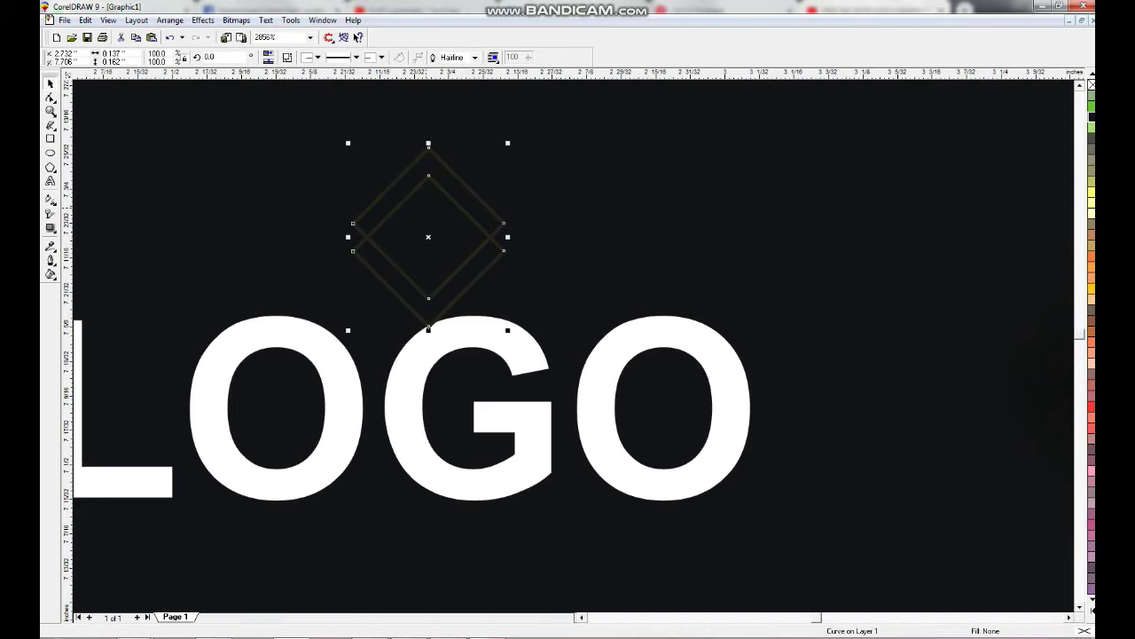
key(ctrl+z)
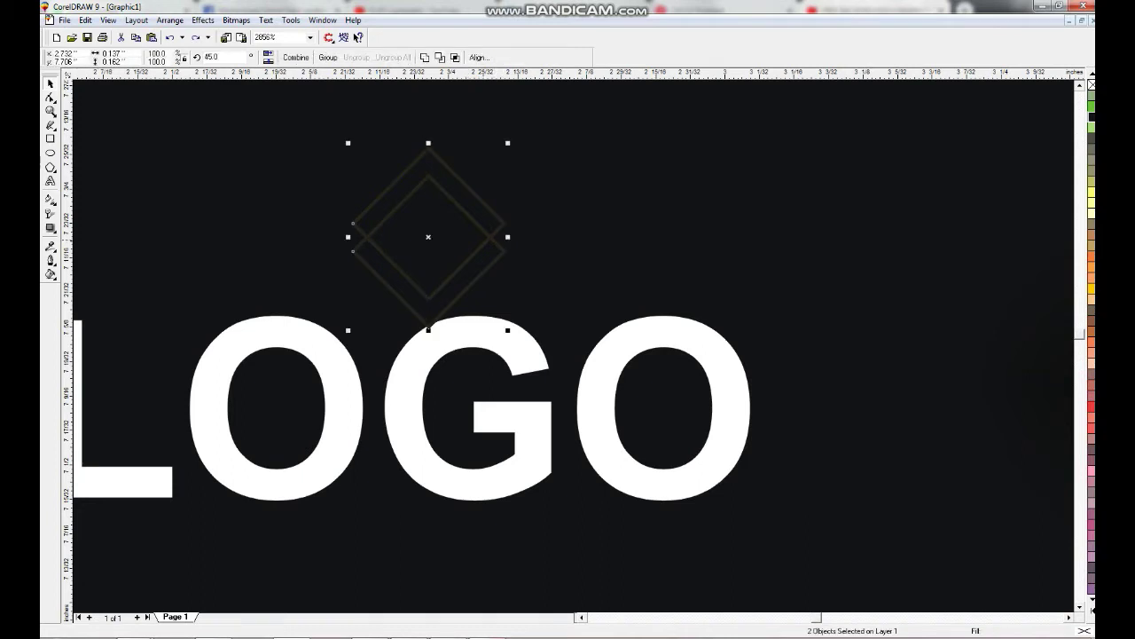
key(Escape)
Fill the upper diamond orange and the lower white, group them, and centre above LOGO.
click(390, 184)
click(1090, 608)
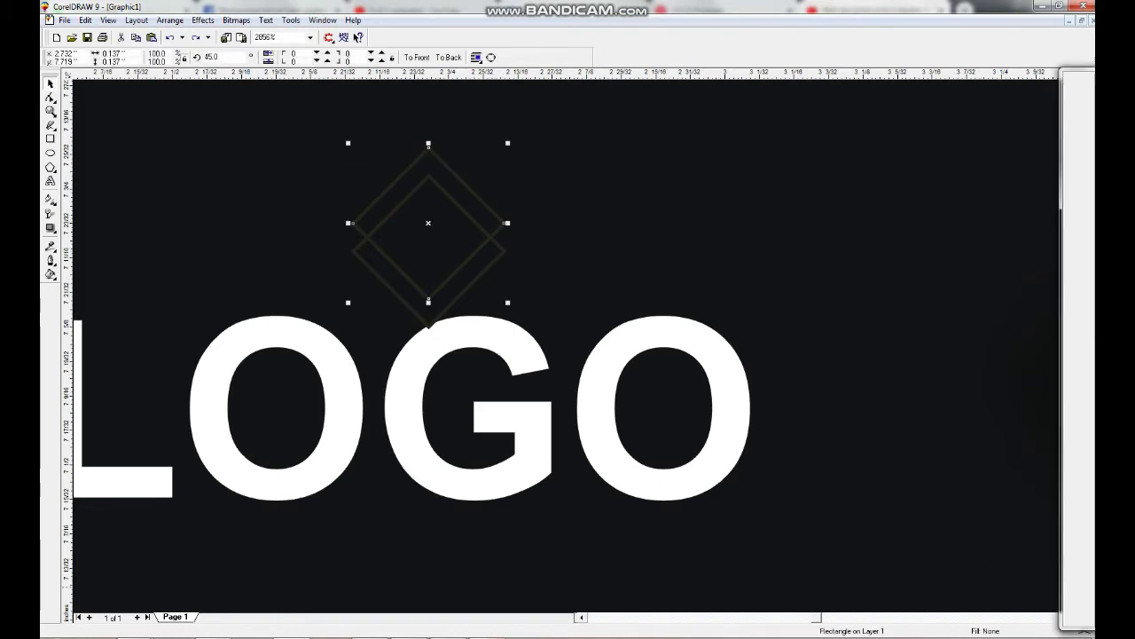
click(1068, 238)
key(Tab)
click(1091, 202)
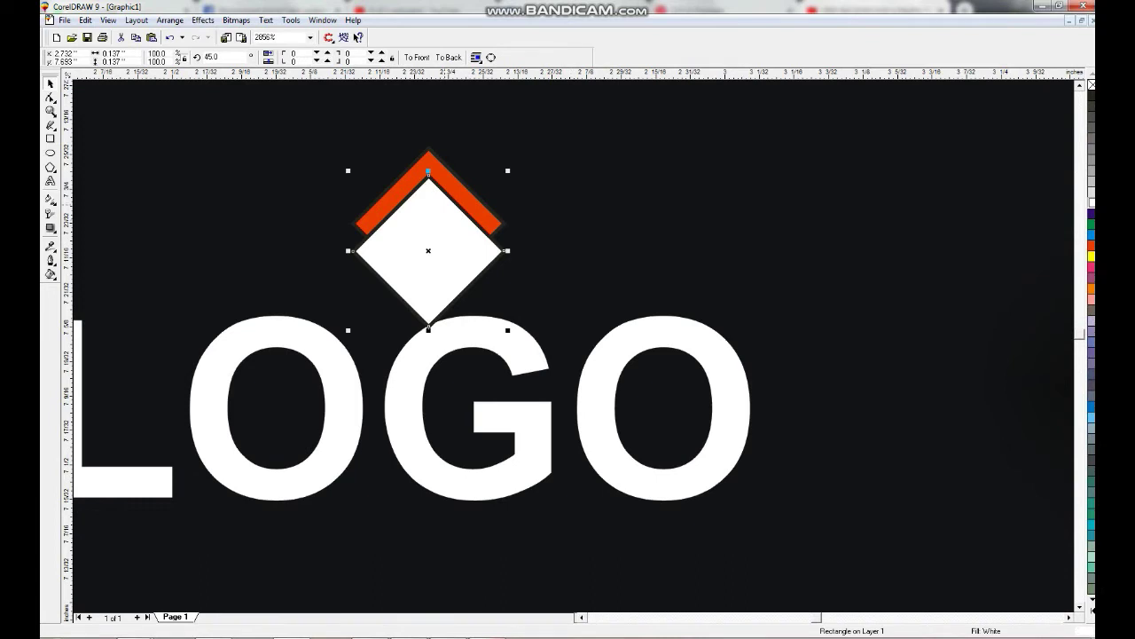
shift+click(428, 164)
key(ctrl+g)
key(F4)
drag(513, 329, 505, 318)
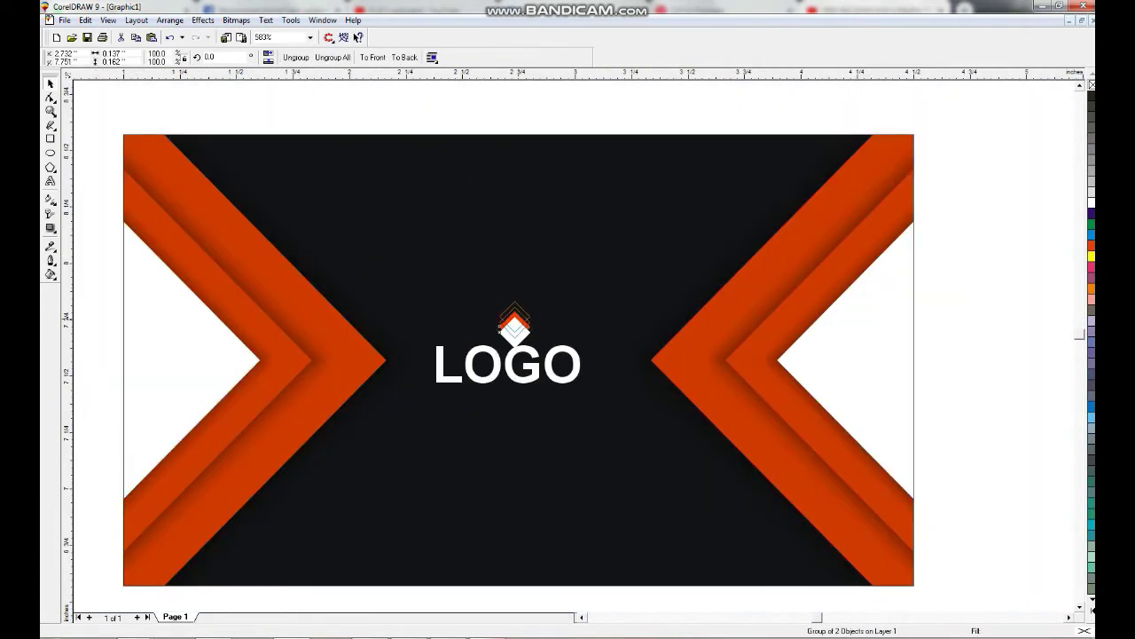
Enlarge the diamond group above LOGO and ungroup it.
shift+click(461, 363)
shift+click(461, 364)
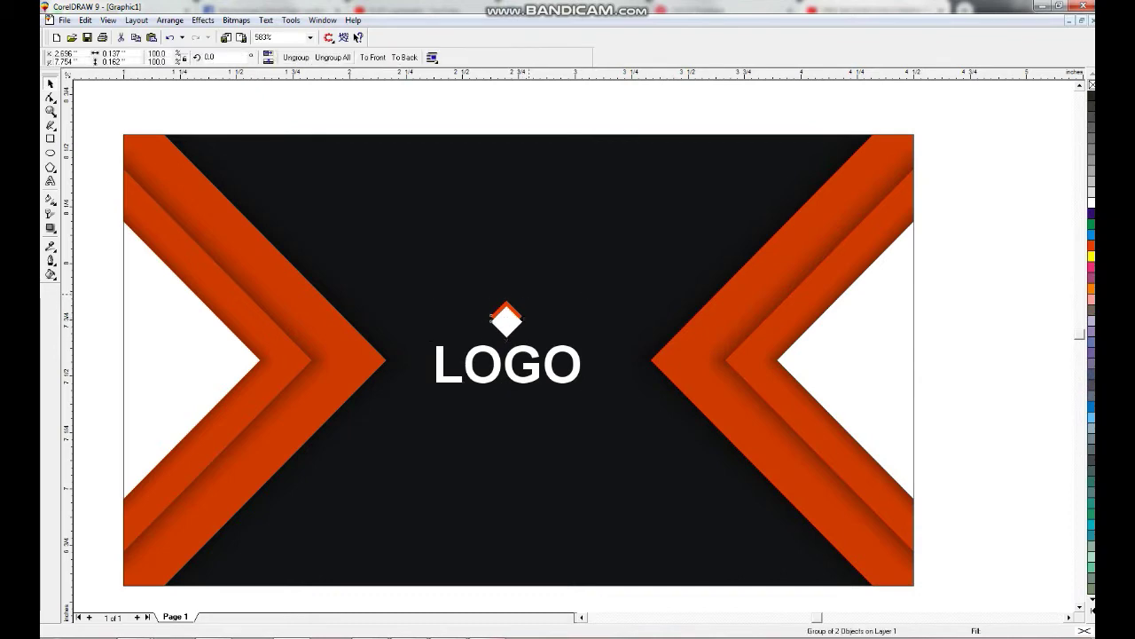
drag(491, 317, 485, 316)
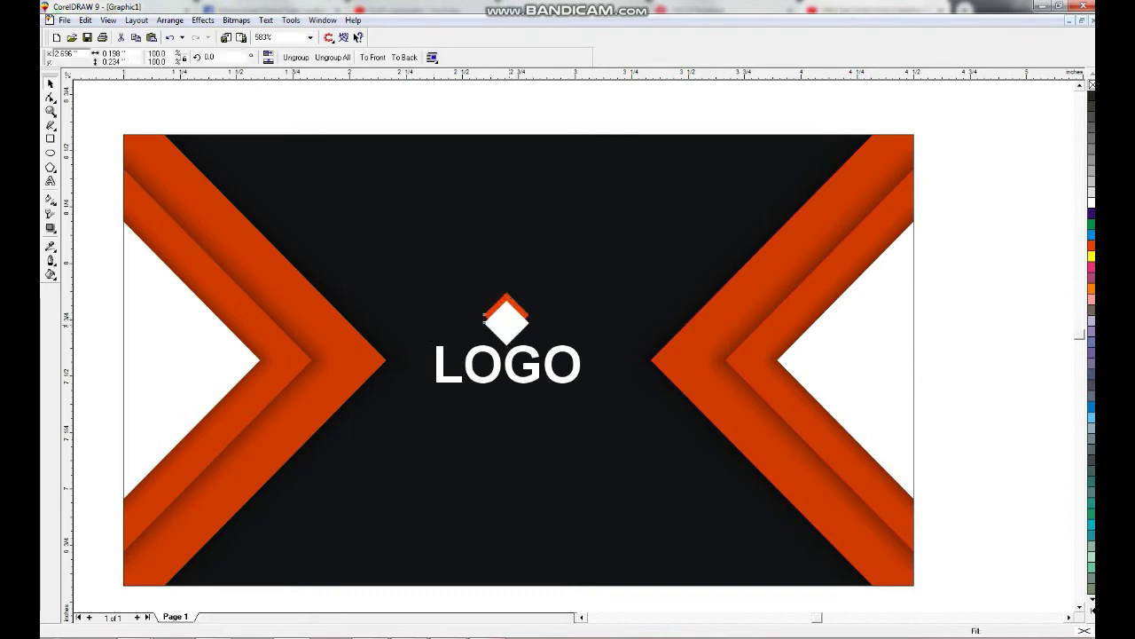
key(ctrl+u)
key(shift+F2)
Duplicate the white diamond, copying its fill properties.
key(Tab)
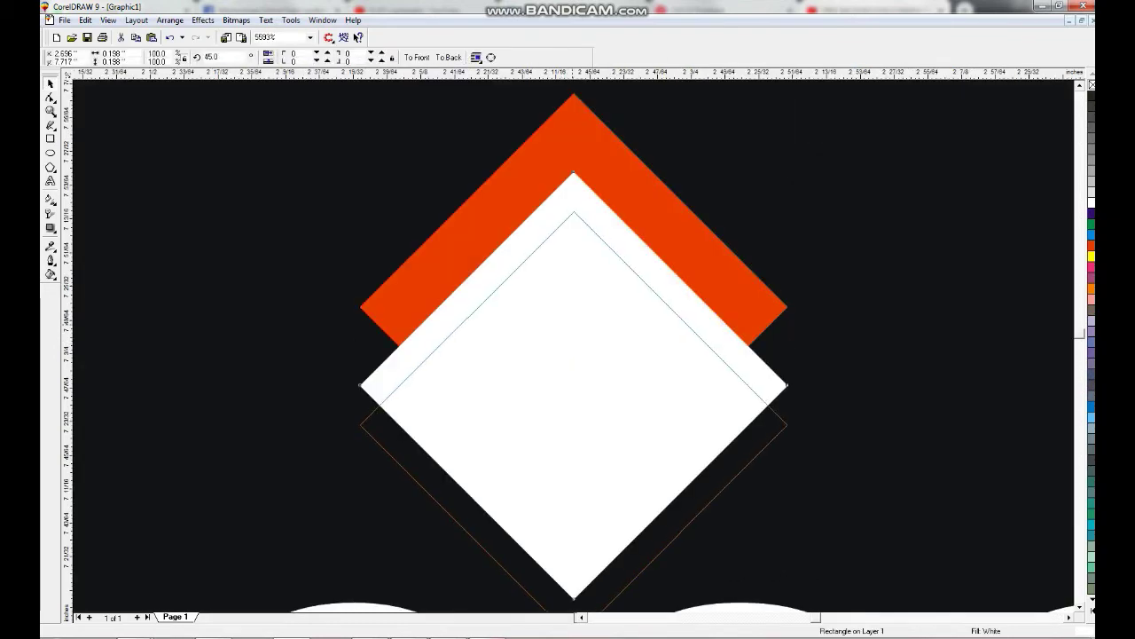
key(Down)
key(ctrl+shift+a)
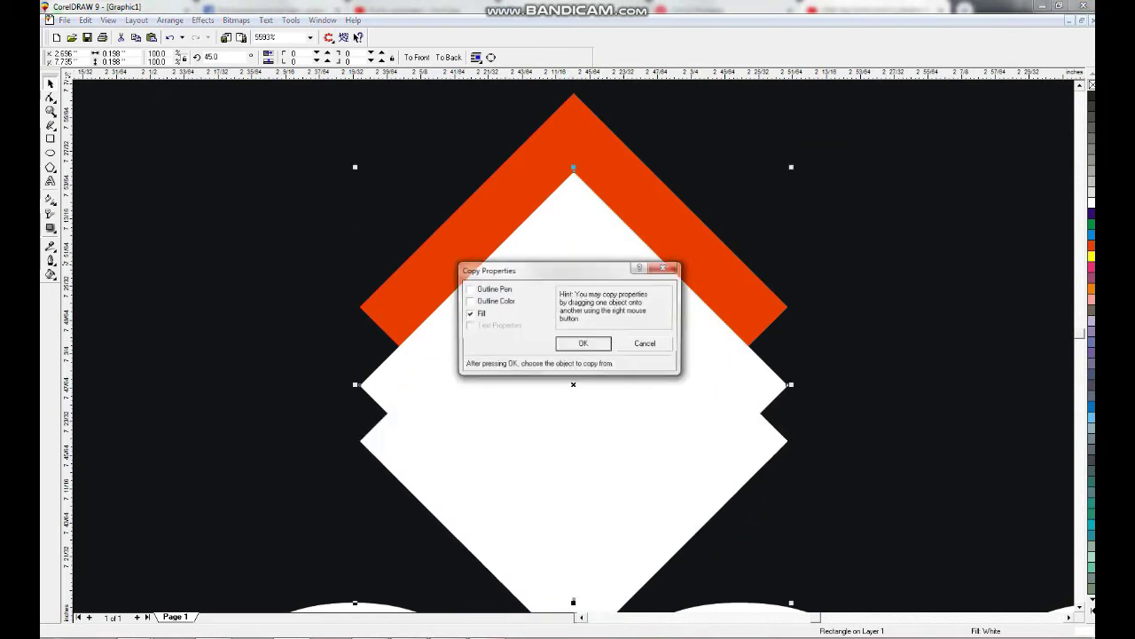
key(Return)
key(F3)
key(Escape)
key(F3)
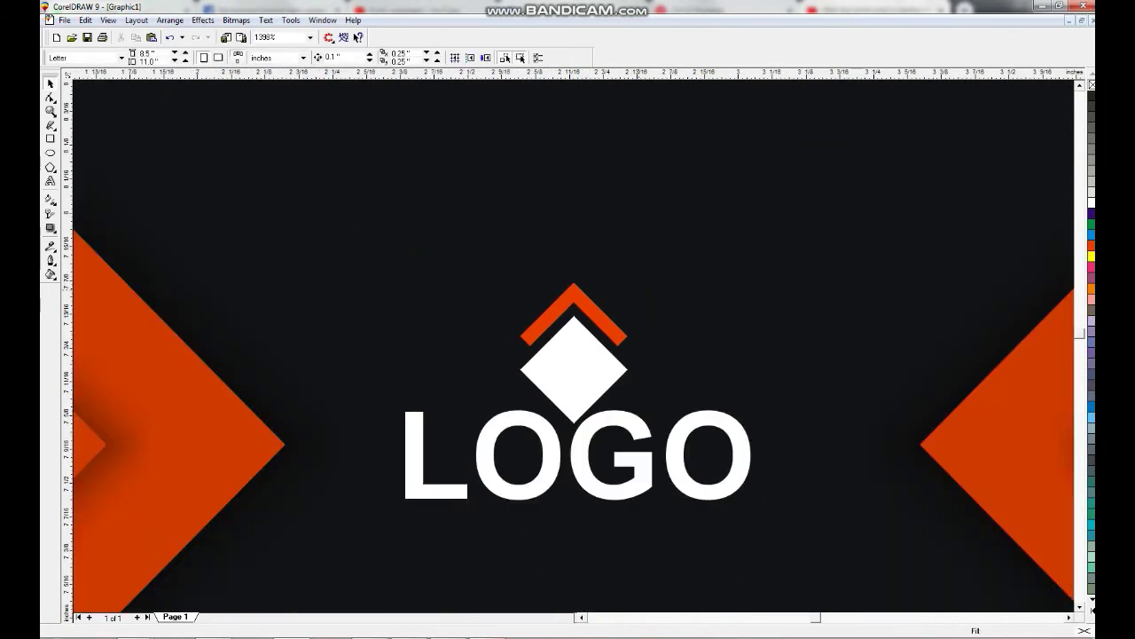
Leave a copy of the white diamond scaled to about 78% inside it.
click(573, 368)
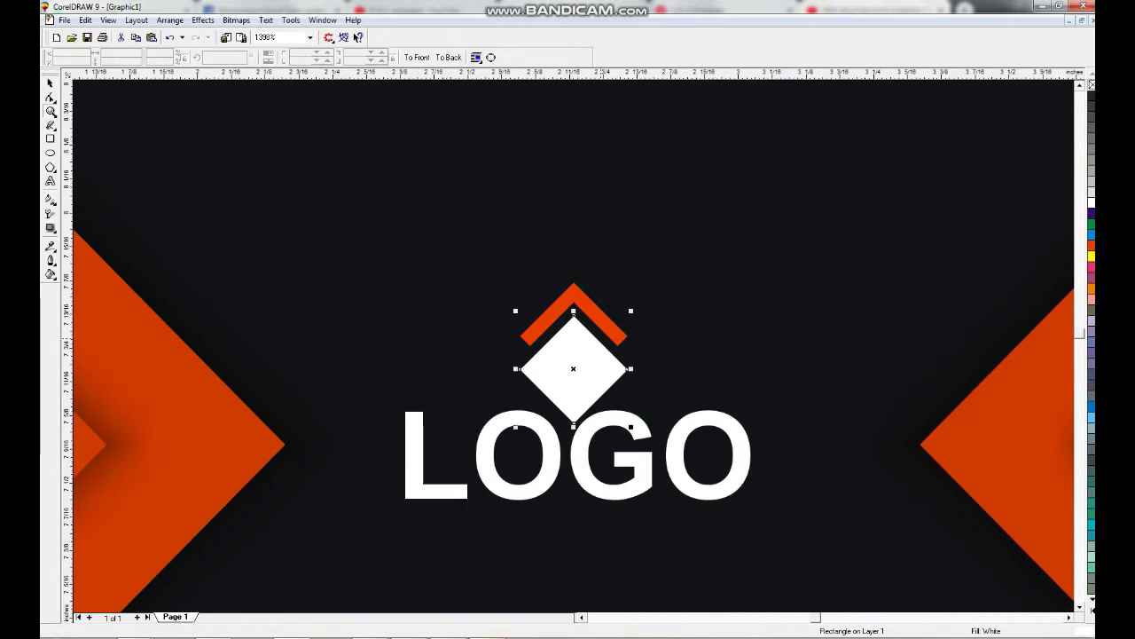
key(F2)
drag(476, 337, 689, 432)
key(F3)
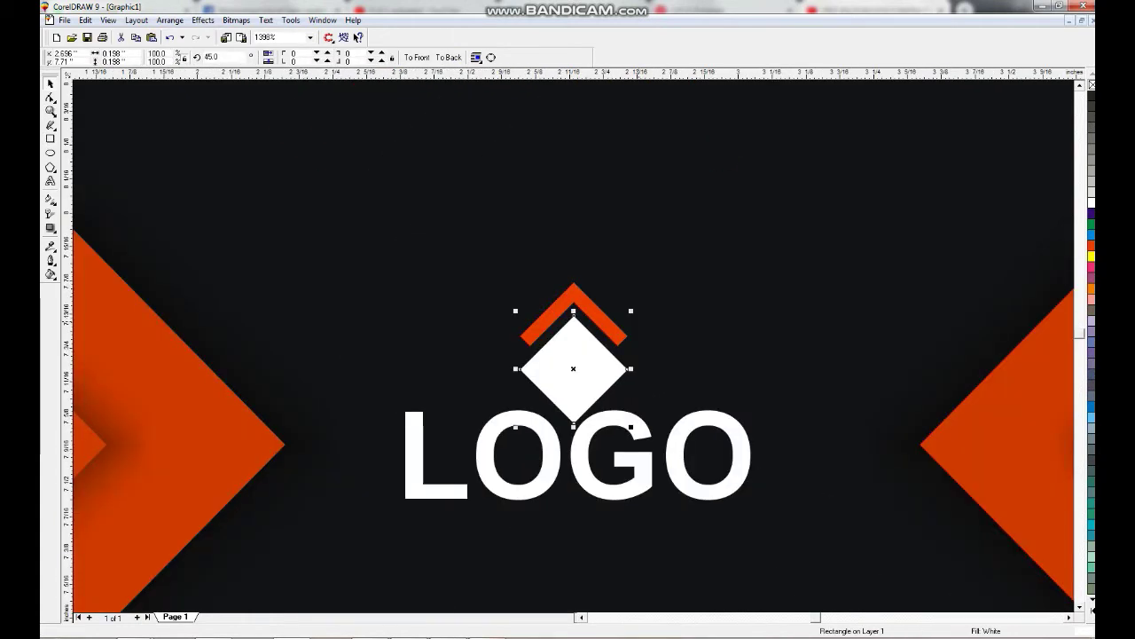
key(shift+F2)
drag(704, 476, 681, 453)
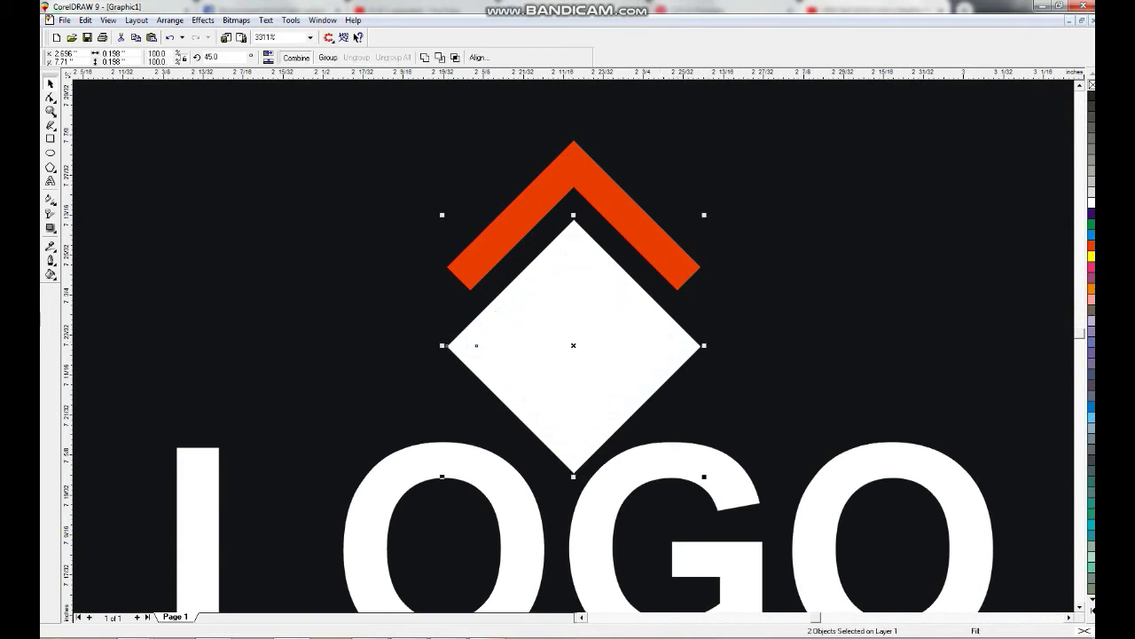
Combine the white diamonds into a frame and draw a rectangle over its lower half.
click(296, 57)
click(50, 139)
drag(409, 342, 769, 474)
shift+click(683, 354)
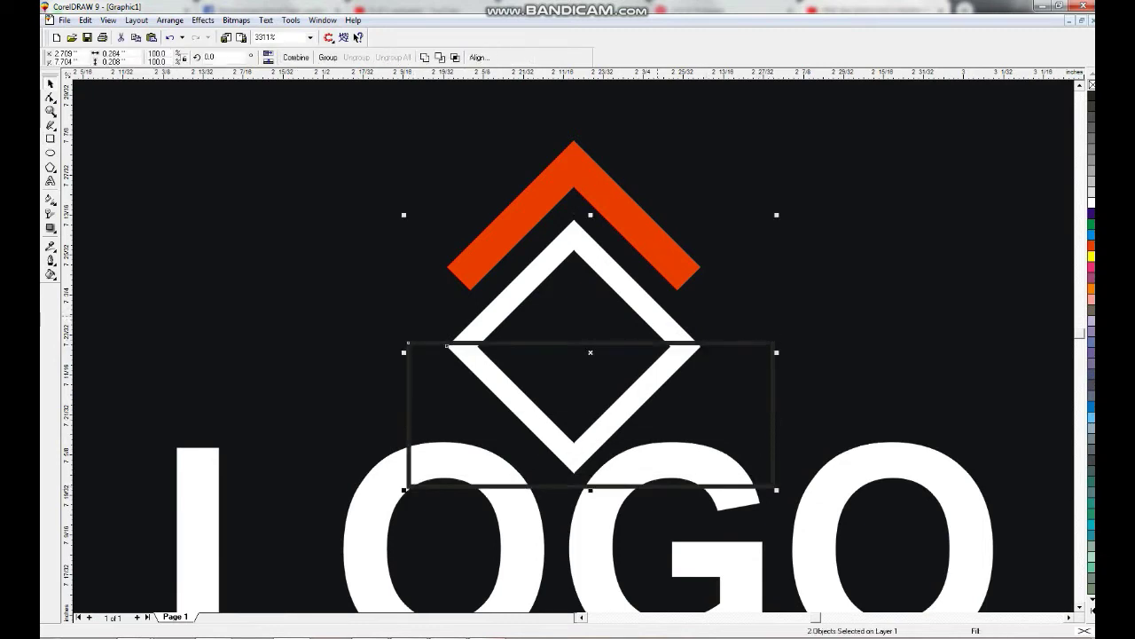
key(Escape)
drag(654, 316, 801, 393)
click(869, 278)
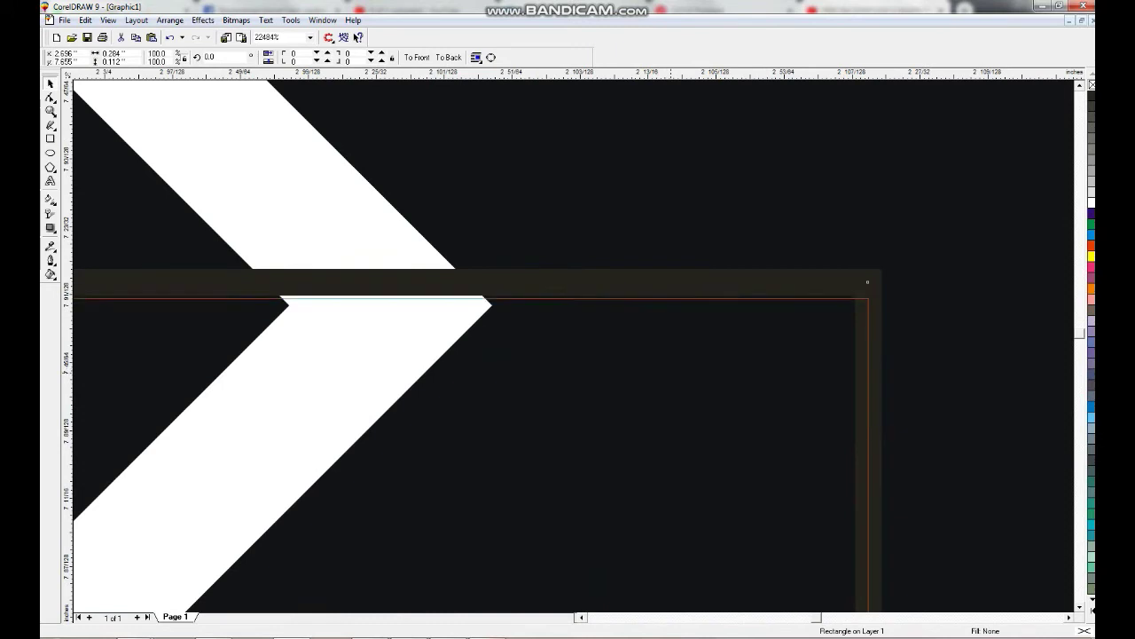
shift+click(872, 358)
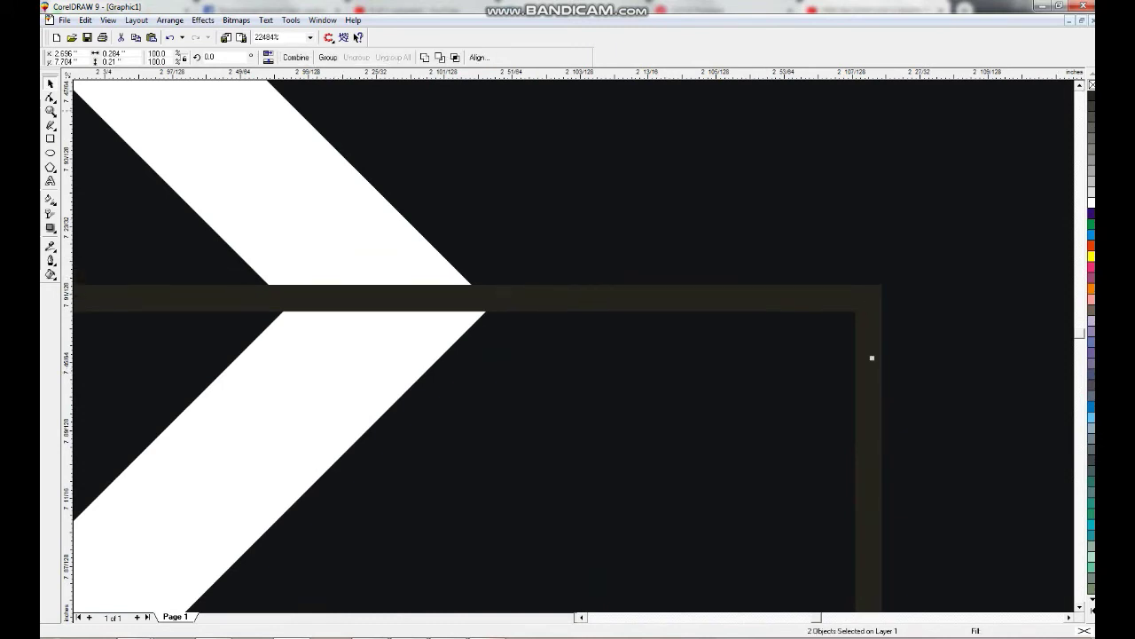
key(F3)
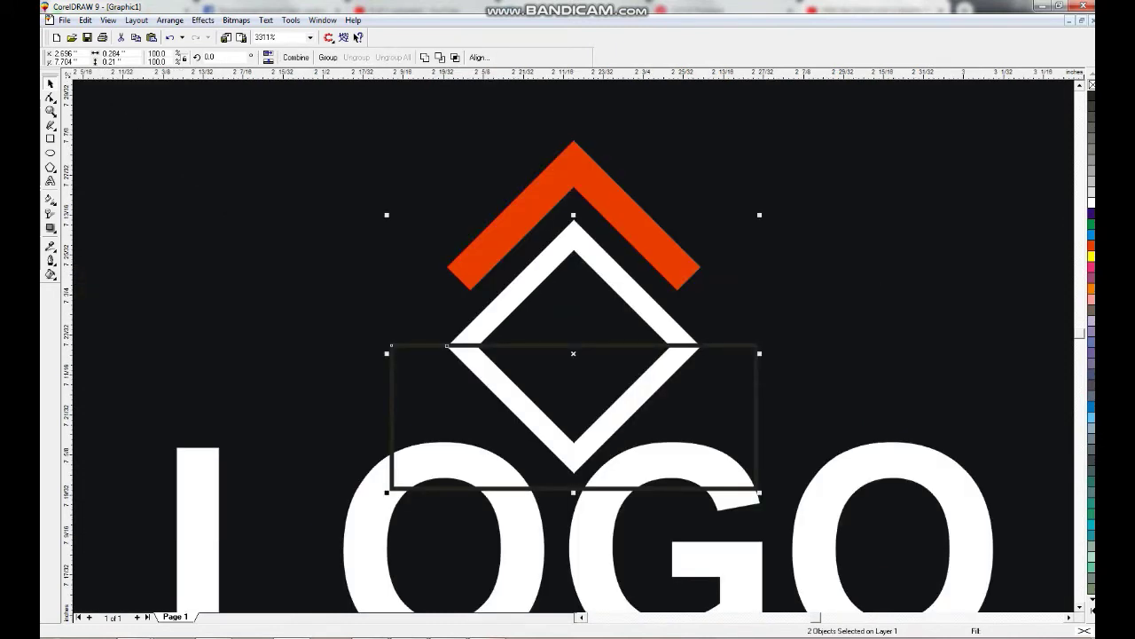
Trim the frame's lower half with the rectangle, then delete the rectangle.
key(ctrl+l)
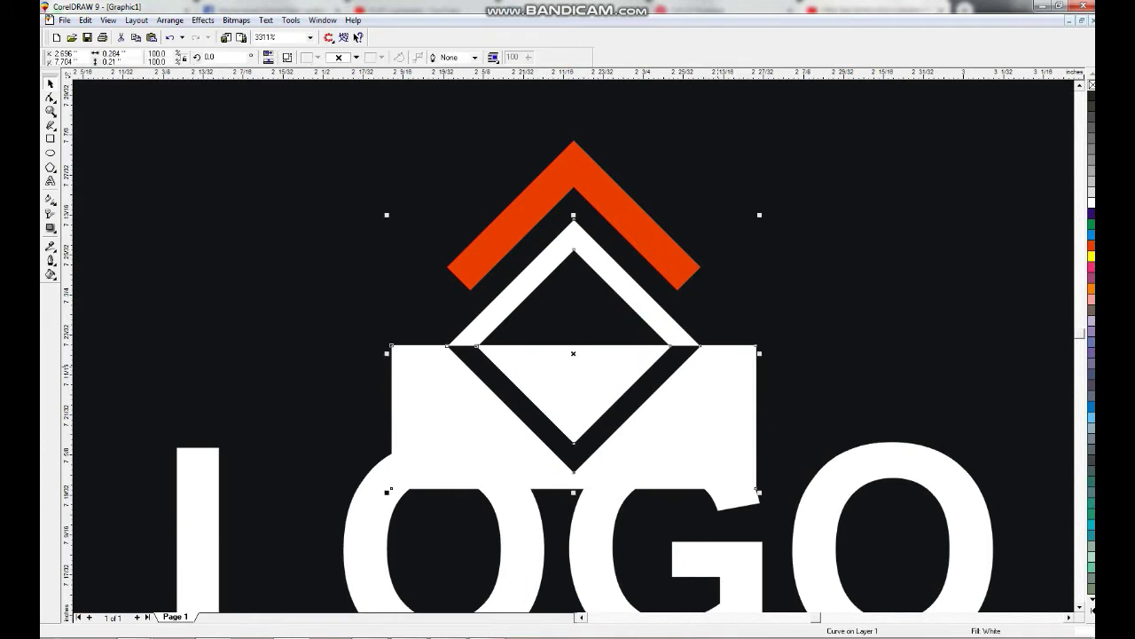
key(ctrl+z)
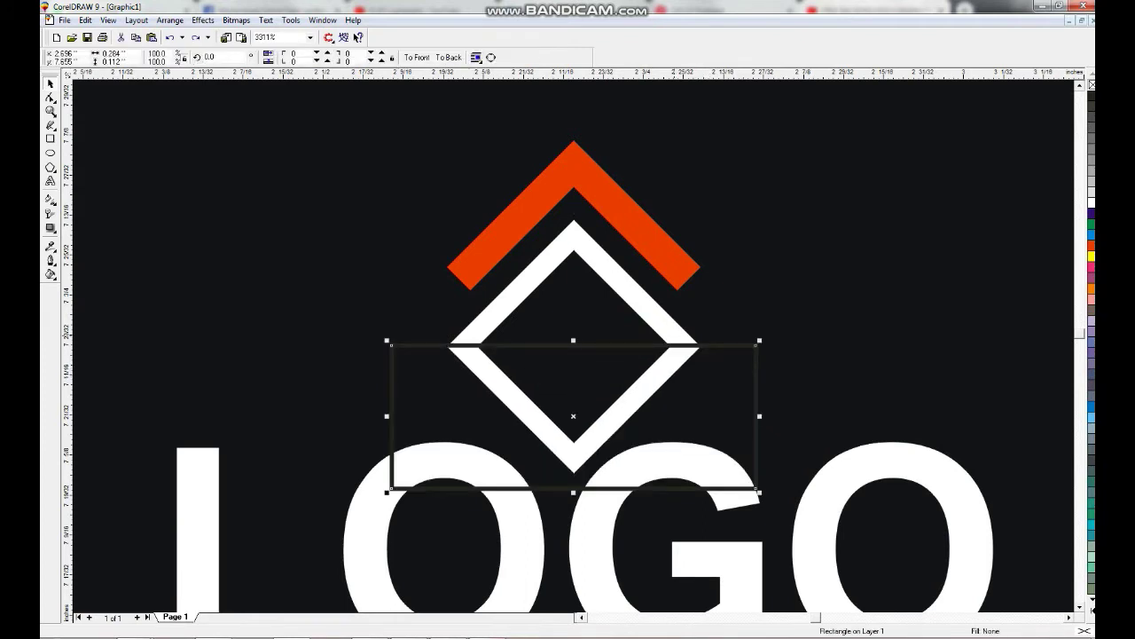
click(439, 57)
key(Tab)
key(Escape)
key(Tab)
key(Delete)
key(Tab)
key(F3)
key(F3)
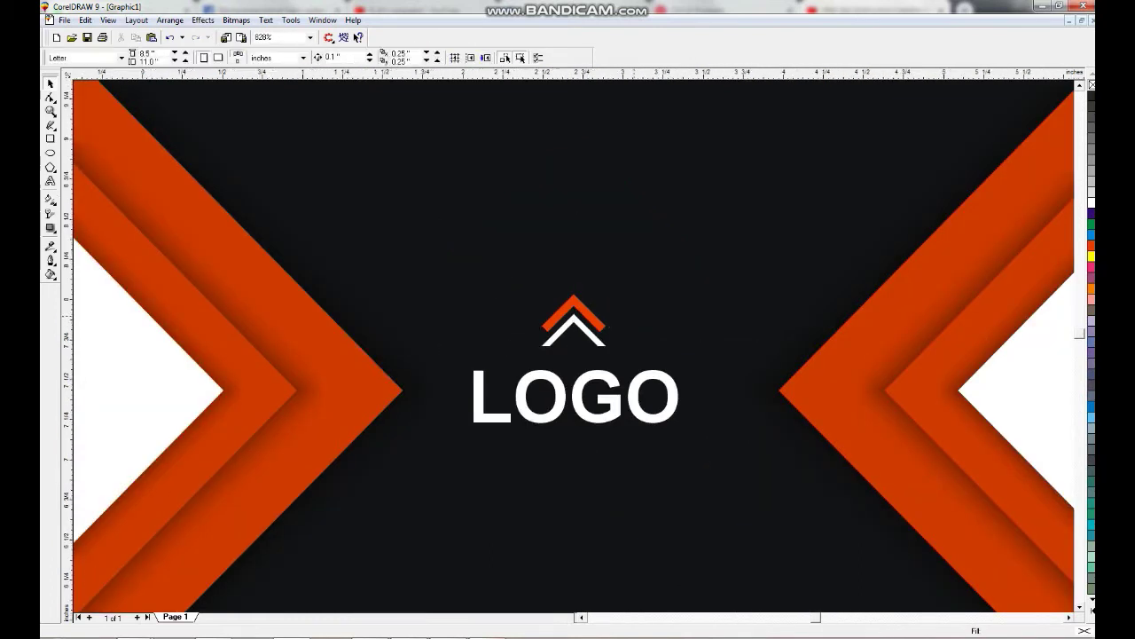
Nudge the LOGO text up slightly and place a duplicate directly below it.
key(F3)
key(Tab)
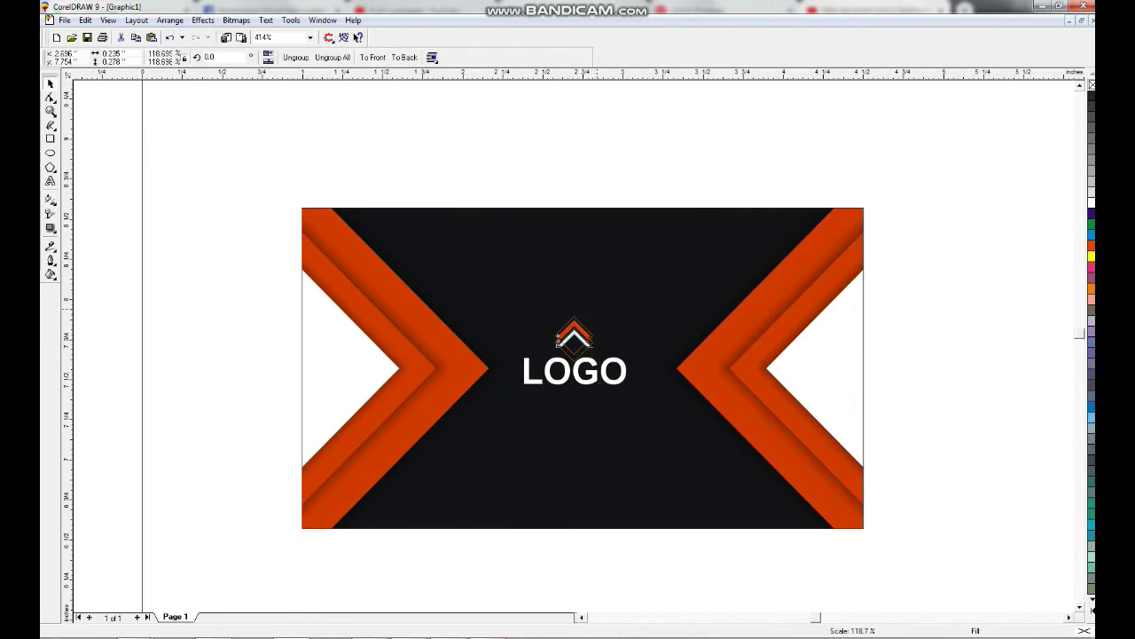
key(Escape)
drag(573, 368, 572, 364)
key(z)
drag(502, 312, 674, 439)
key(Tab)
key(Escape)
key(Tab)
key(Up)
key(ctrl+d)
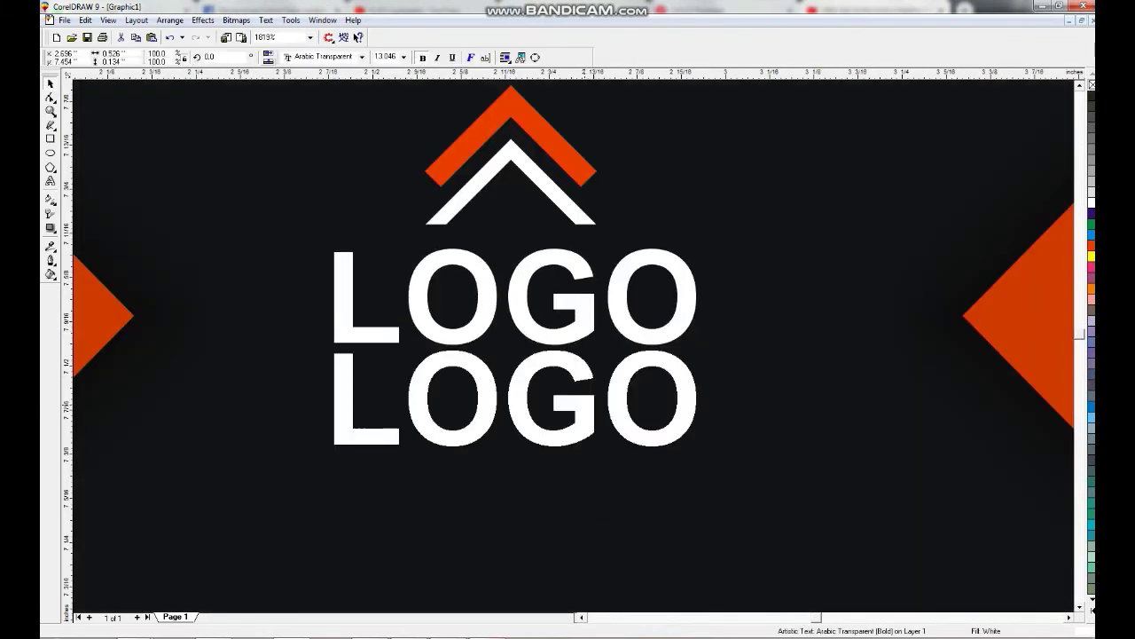
Shrink the lower copy and retype it as 'Learn CorelDRAW' with no space.
drag(700, 451, 570, 413)
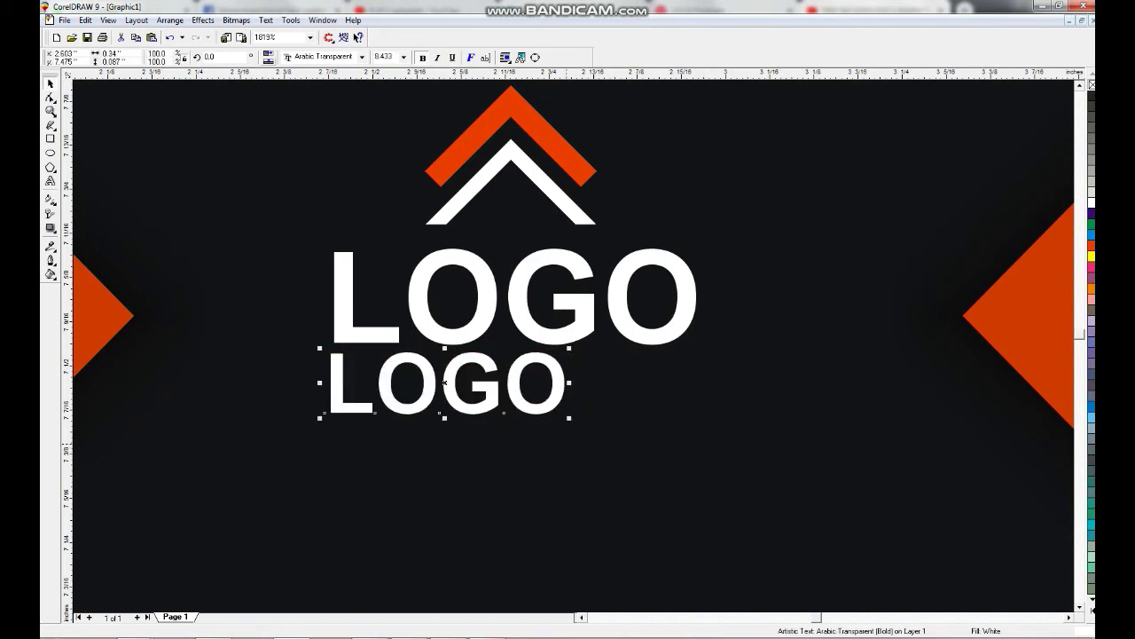
key(F8)
key(BackSpace)
key(BackSpace)
key(BackSpace)
key(BackSpace)
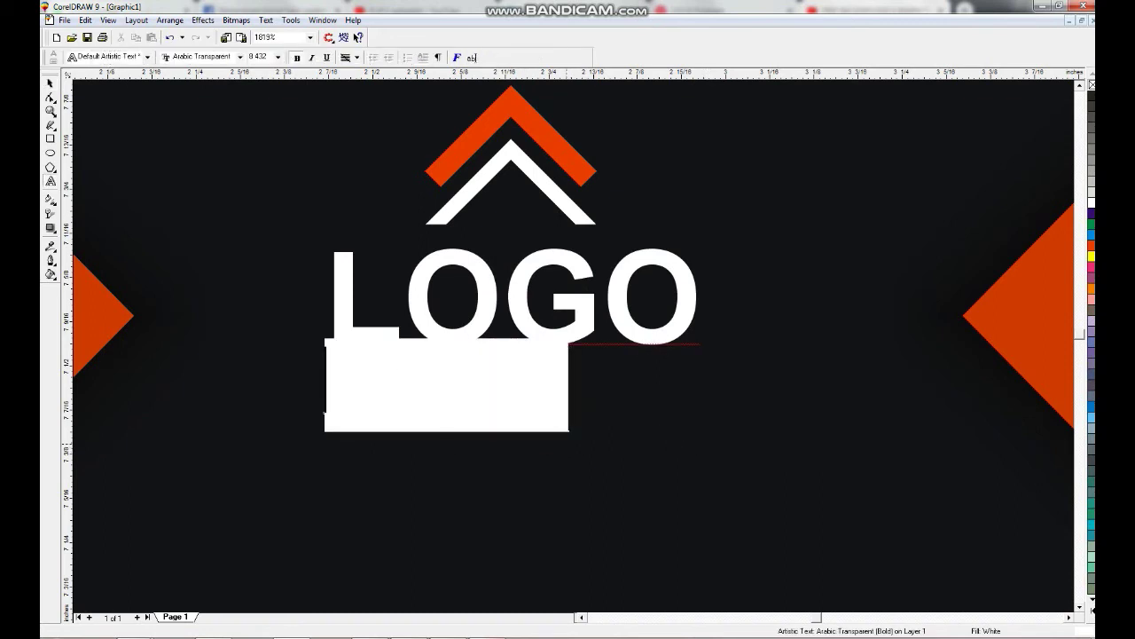
text(Learn)
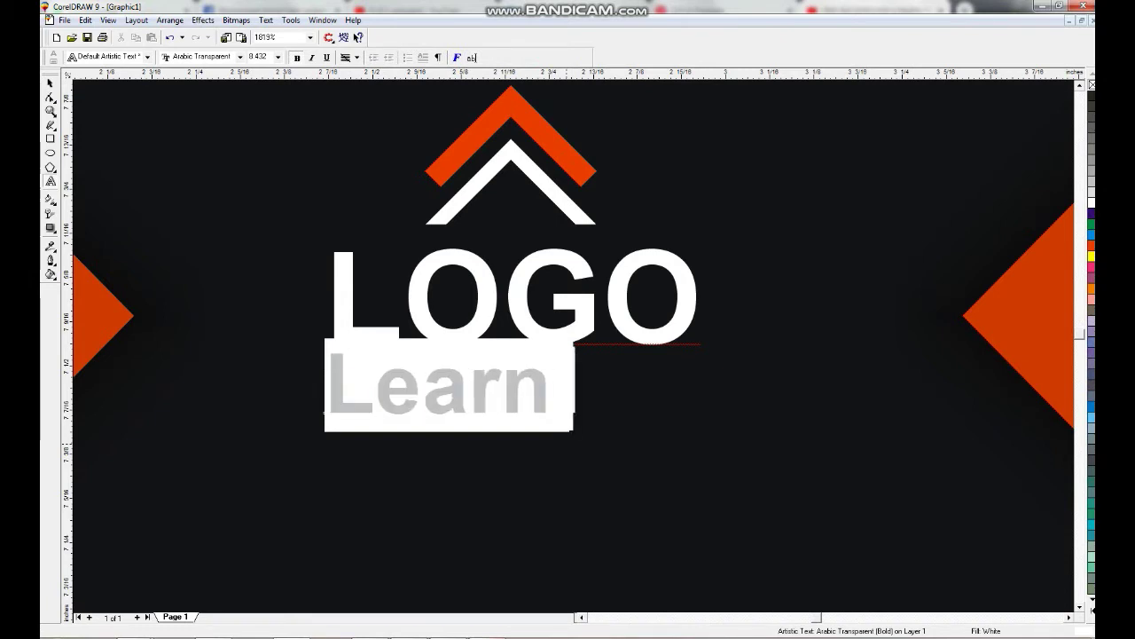
text( Corel D)
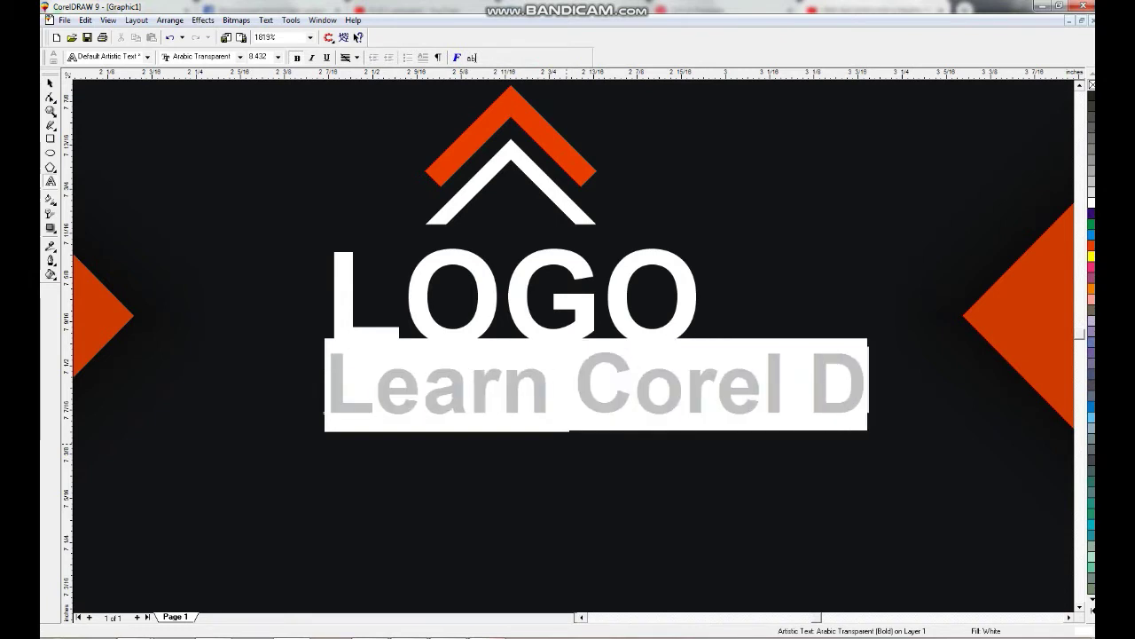
text(RAW)
key(BackSpace)
text(AW)
key(ctrl+space)
key(F8)
click(808, 381)
key(BackSpace)
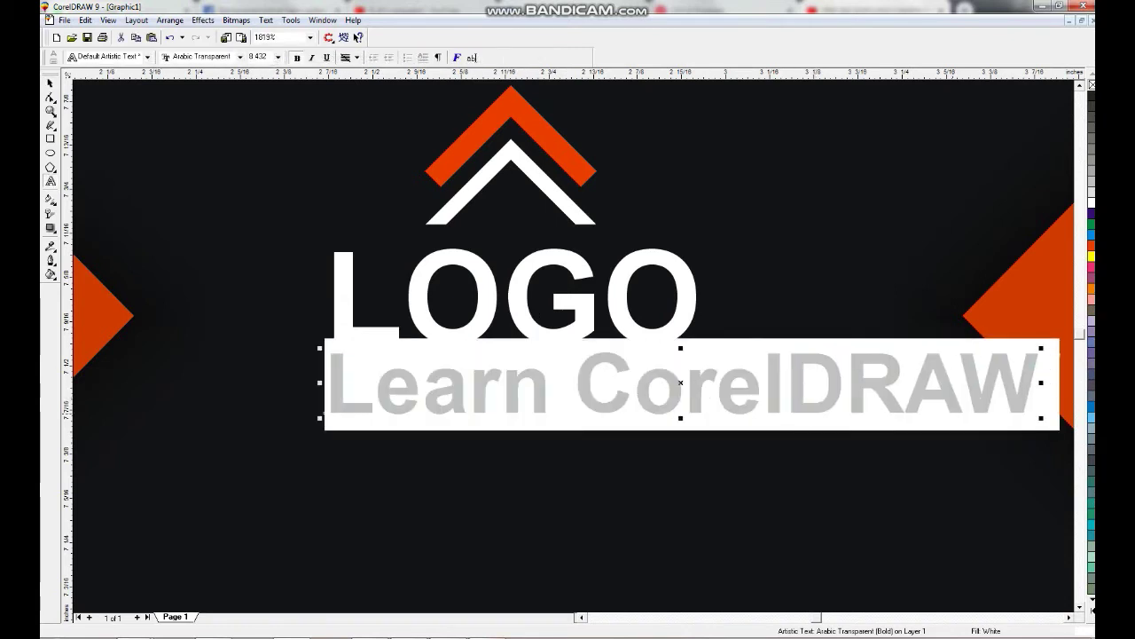
key(ctrl+space)
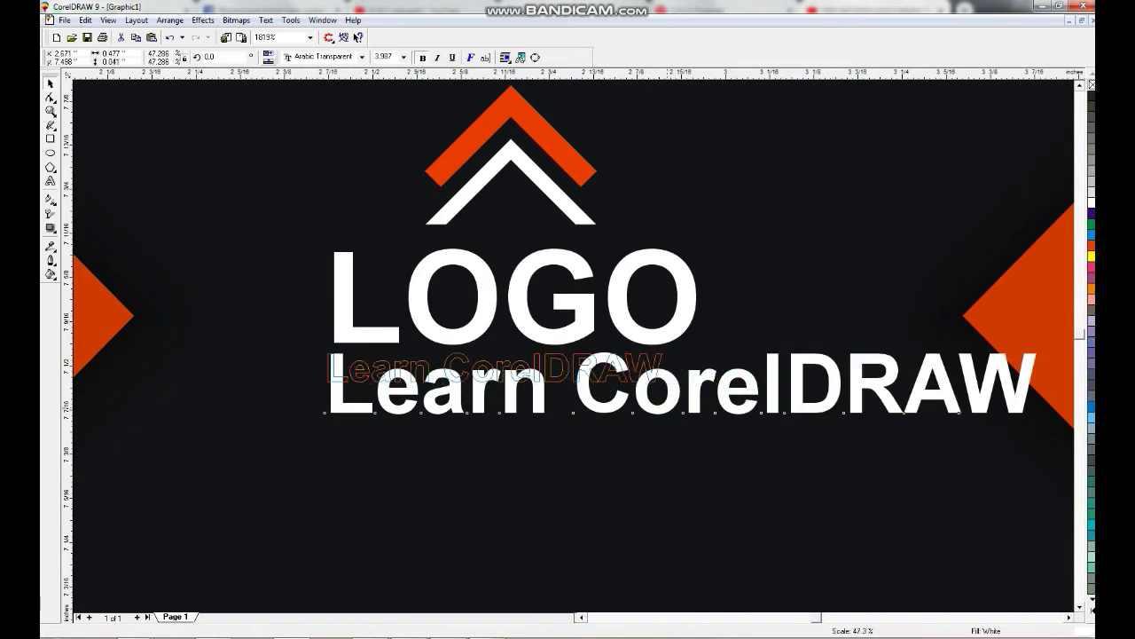
Scale the tagline to about half size, make it regular weight, and centre it under LOGO.
drag(667, 386, 667, 386)
click(452, 57)
click(452, 57)
key(ctrl+b)
shift+click(514, 297)
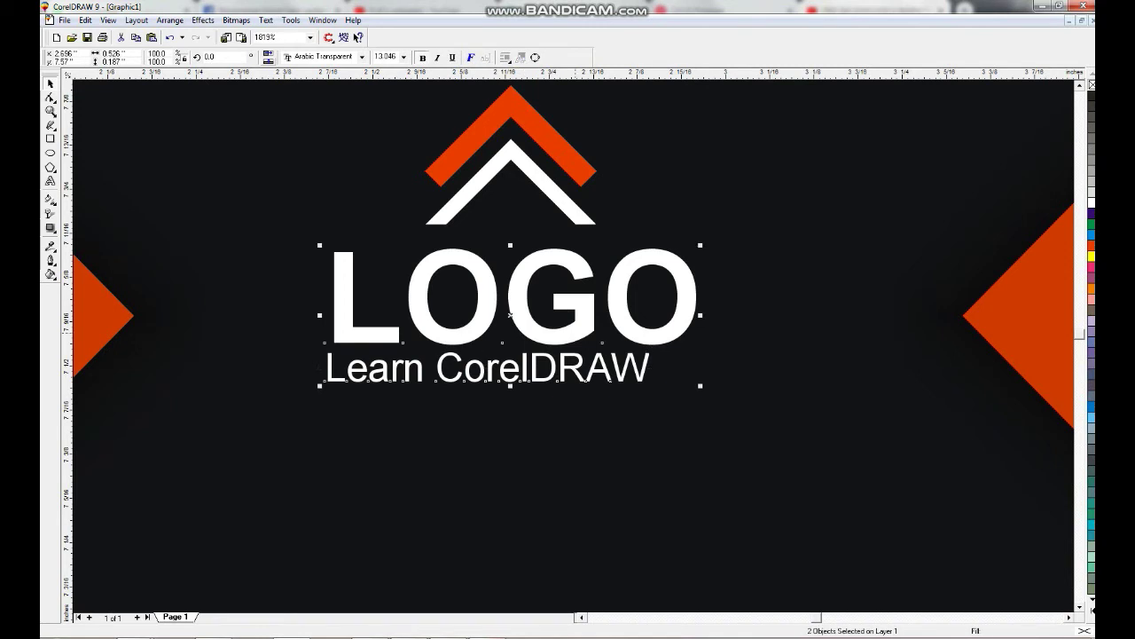
key(c)
key(Escape)
key(Escape)
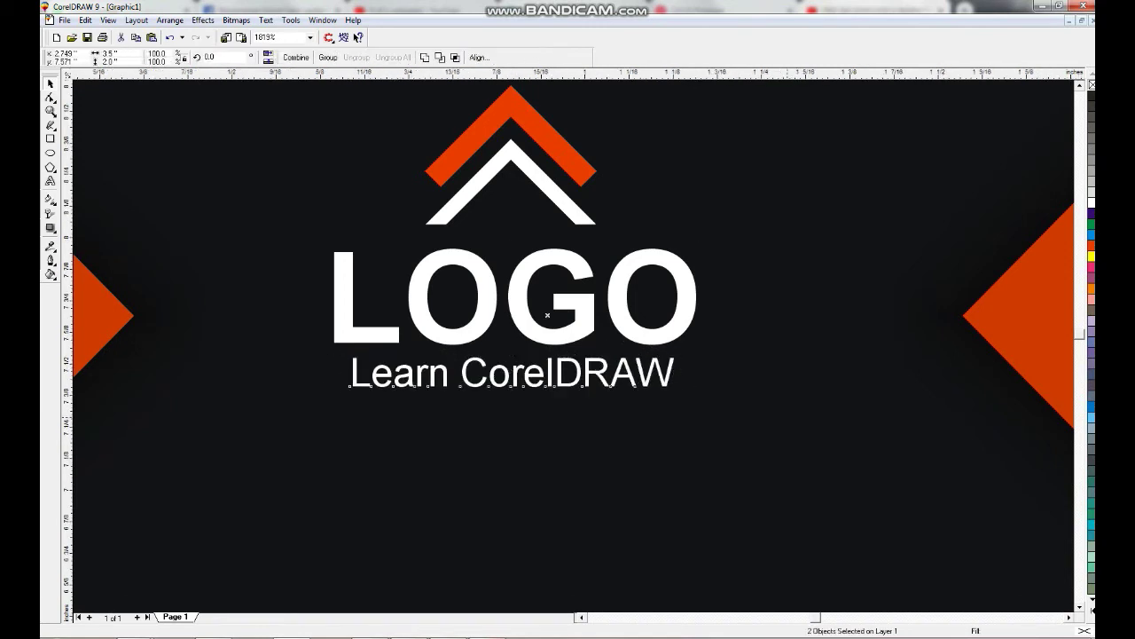
key(F4)
Zoom in on the card and duplicate the tagline lower down.
key(F3)
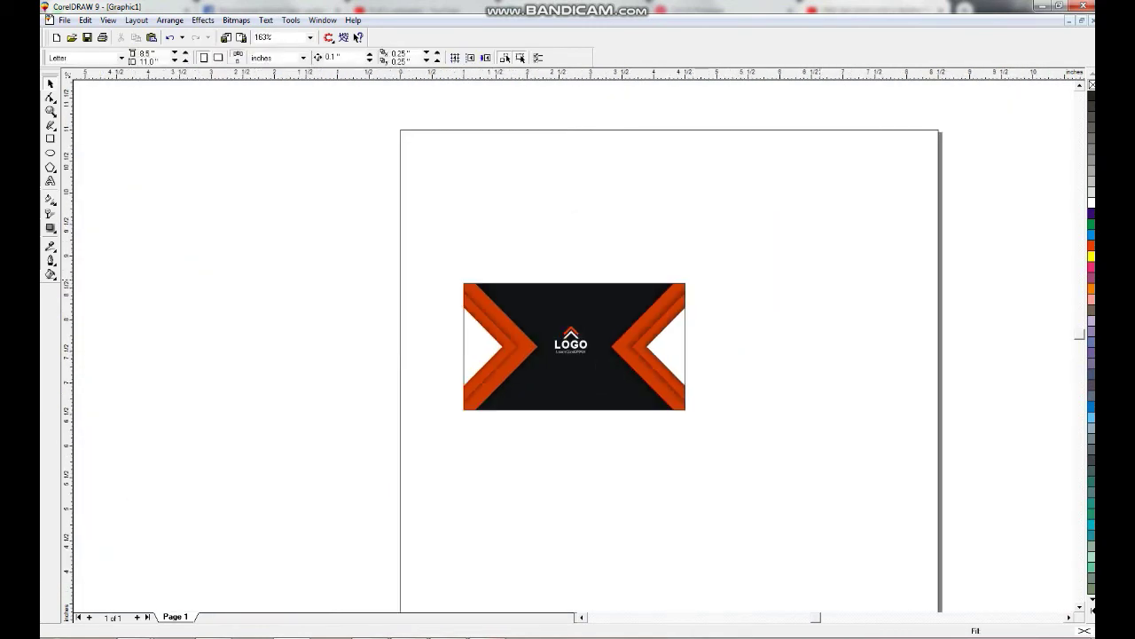
key(z)
drag(413, 304, 701, 448)
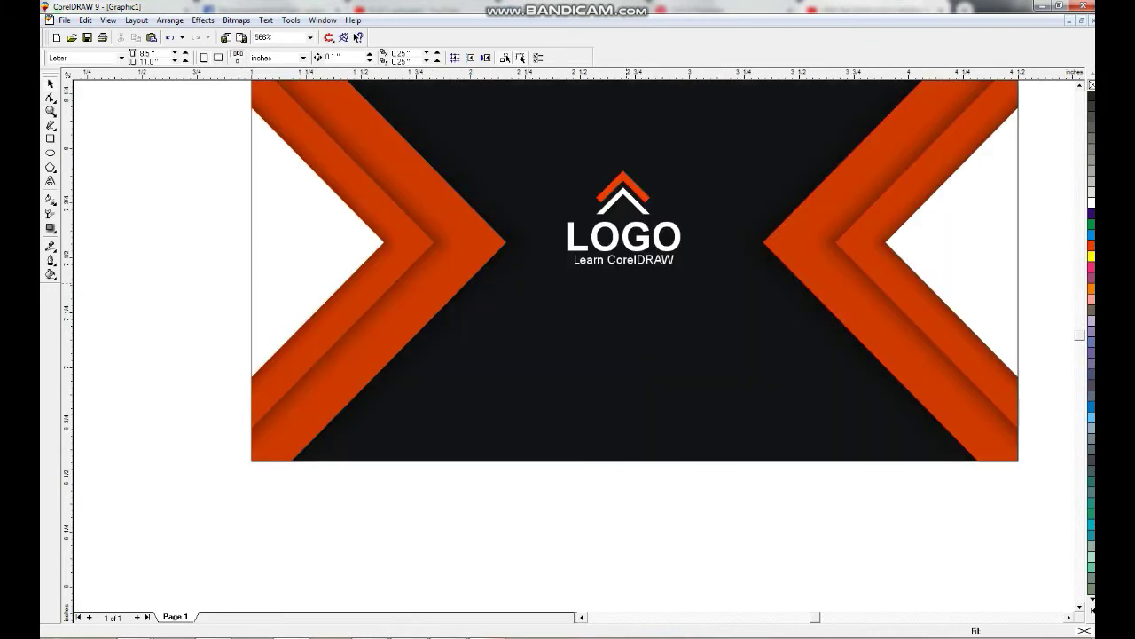
key(ctrl+d)
key(shift+F2)
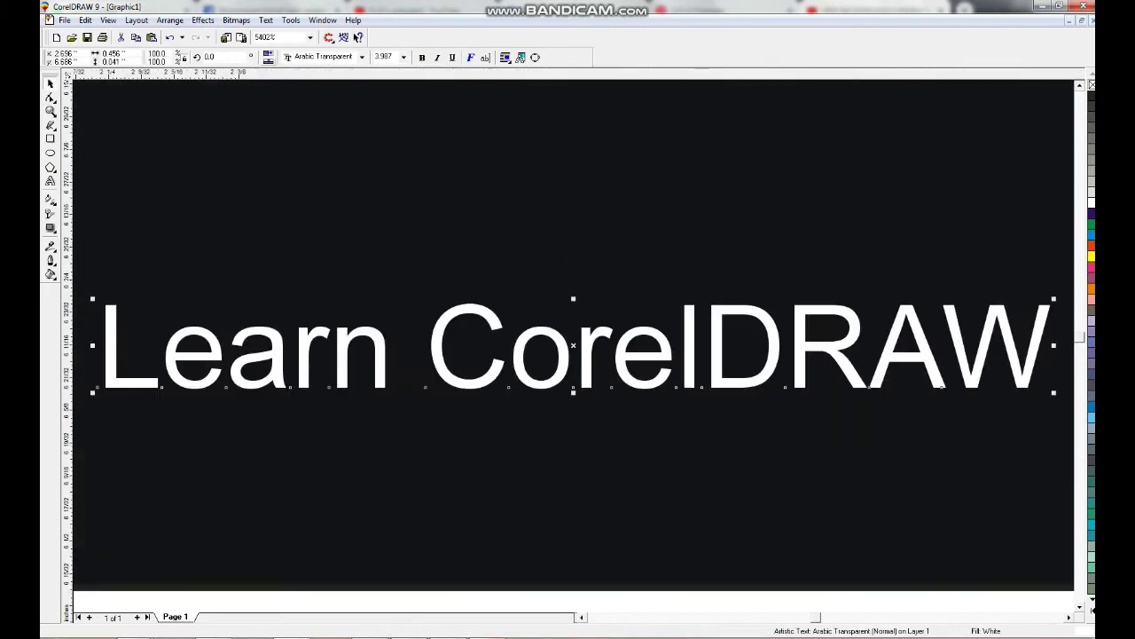
Replace the copied tagline's wording with the contact e-mail address.
key(F3)
key(BackSpace)
key(BackSpace)
key(BackSpace)
key(BackSpace)
key(BackSpace)
key(BackSpace)
key(BackSpace)
key(BackSpace)
key(BackSpace)
key(BackSpace)
key(BackSpace)
key(BackSpace)
key(BackSpace)
key(BackSpace)
text(N)
key(BackSpace)
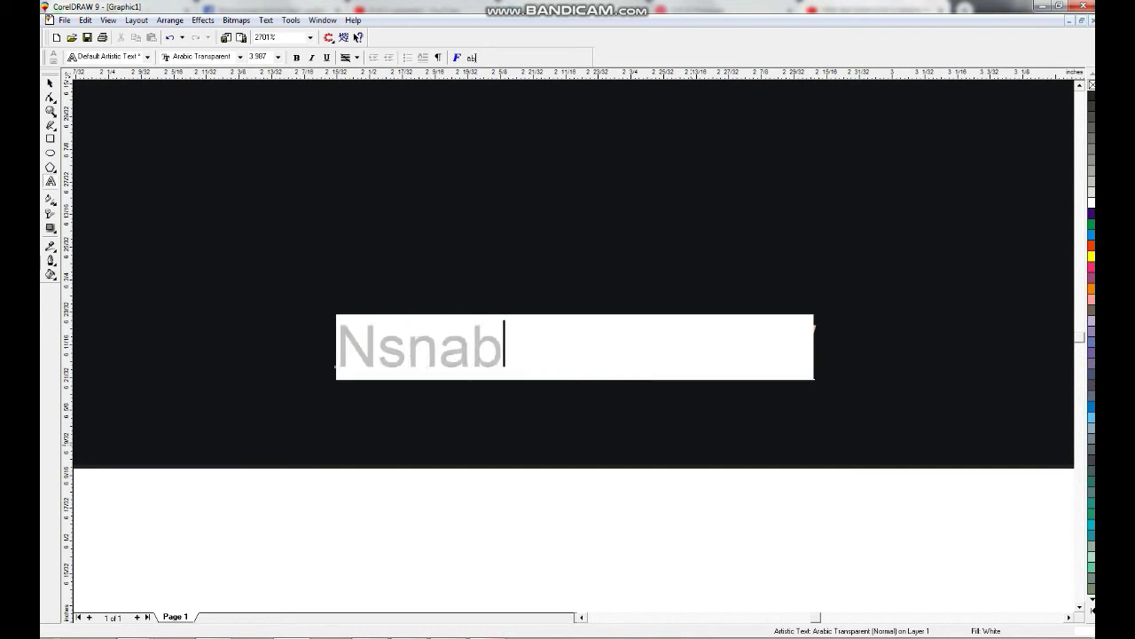
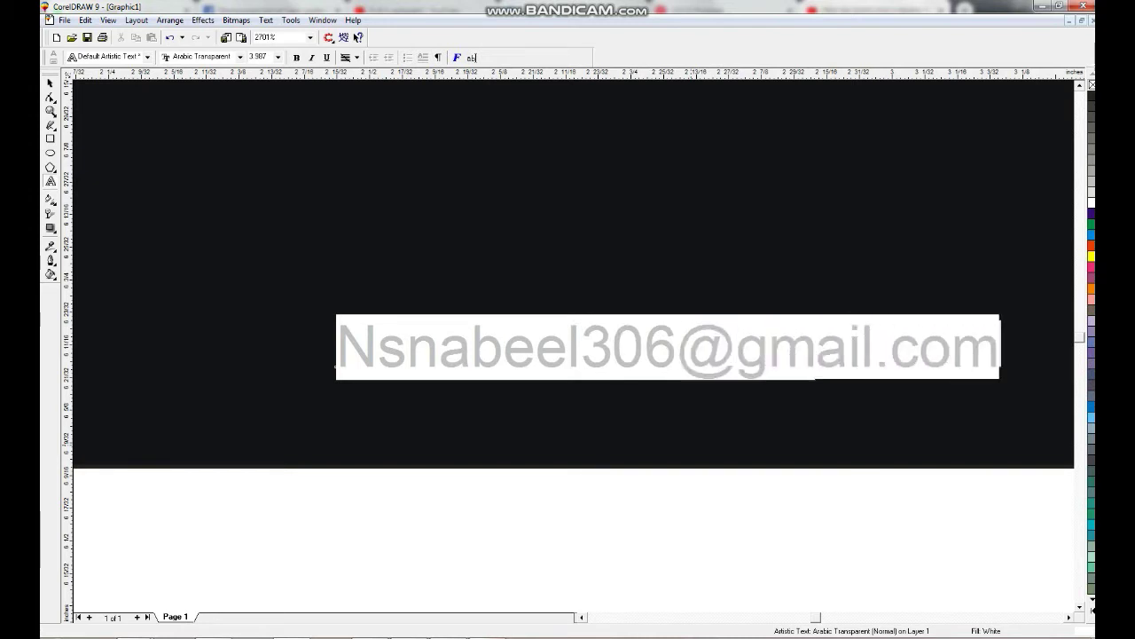
key(ctrl+space)
Change the e-mail text to lowercase with Change Case.
key(F3)
key(shift+F3)
key(Down)
key(Return)
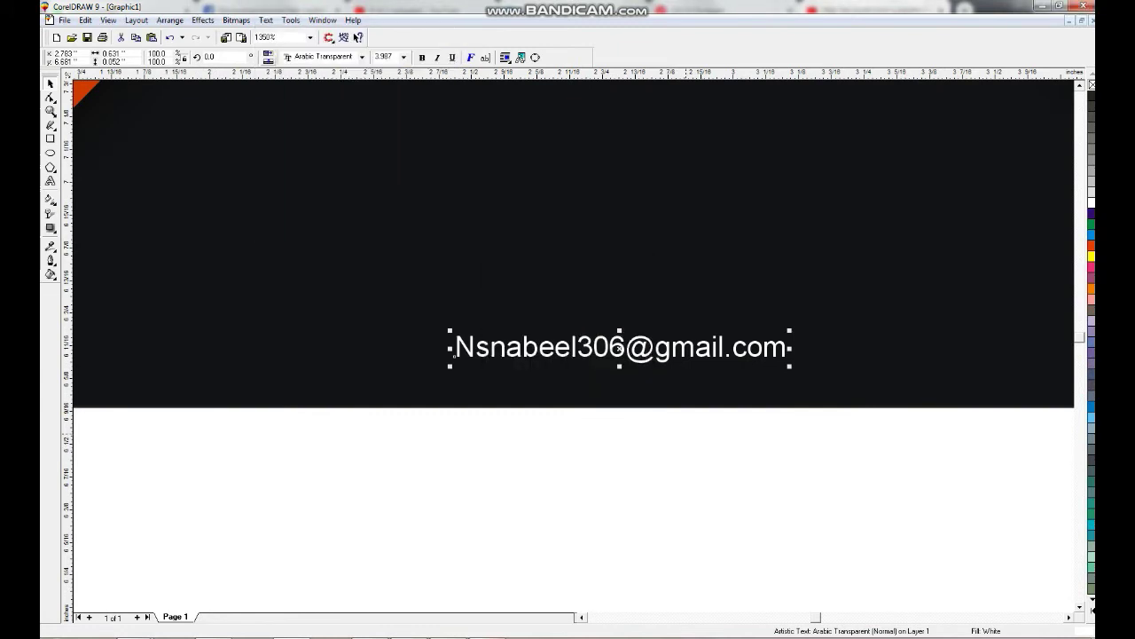
key(shift+F3)
key(Down)
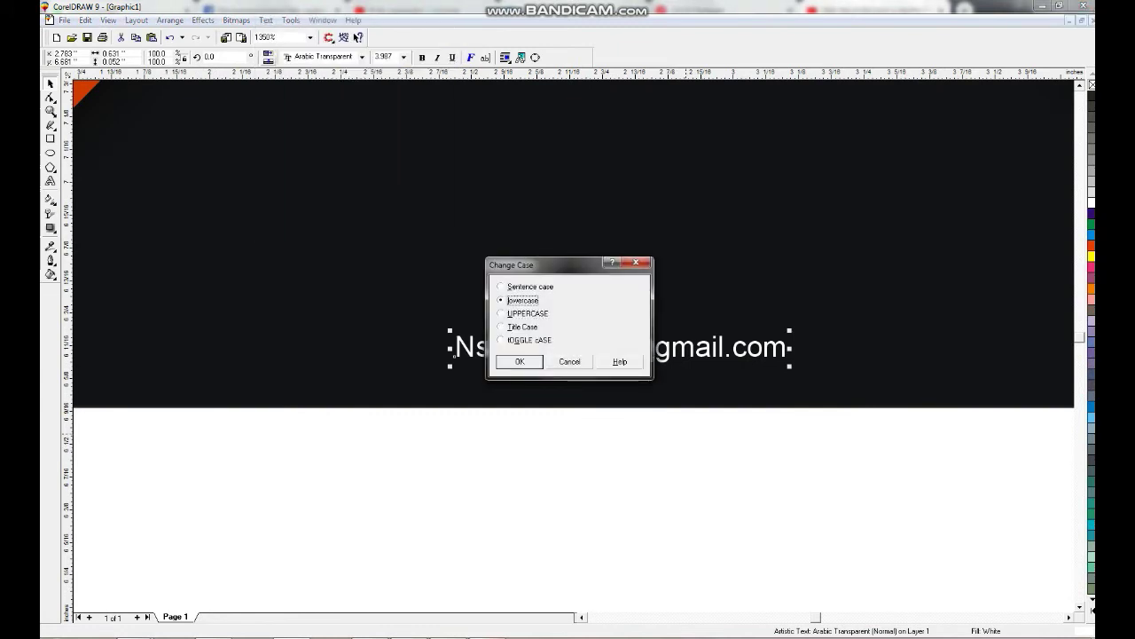
key(Return)
Copy the whole card below the original as a second card and select its background.
key(Escape)
key(F4)
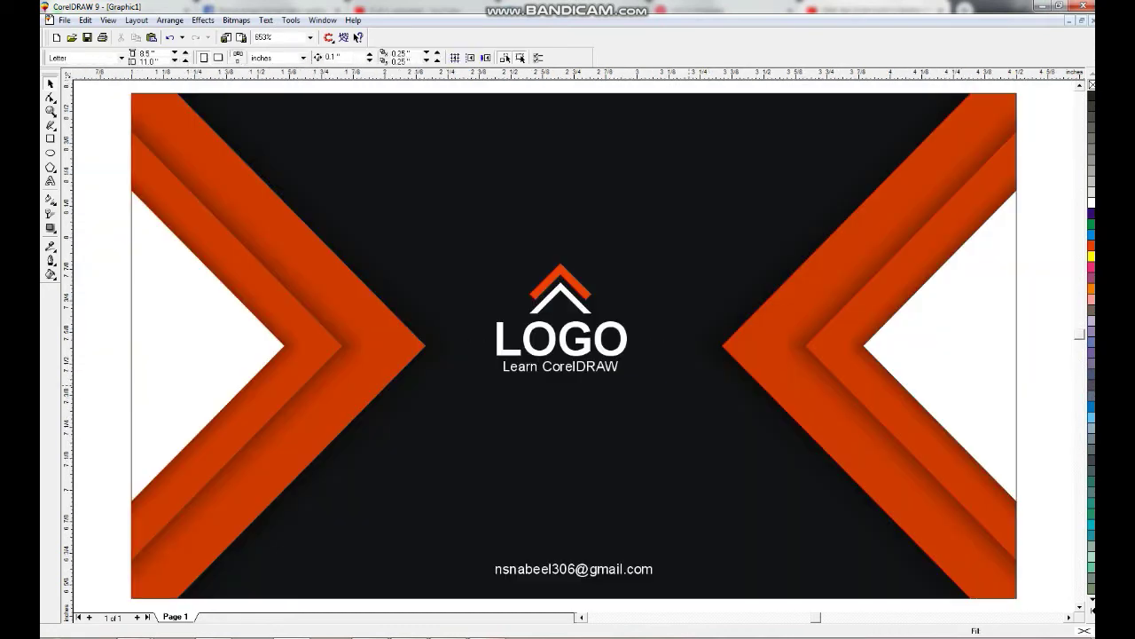
key(shift+F4)
drag(448, 235, 665, 540)
key(shift+F2)
key(Escape)
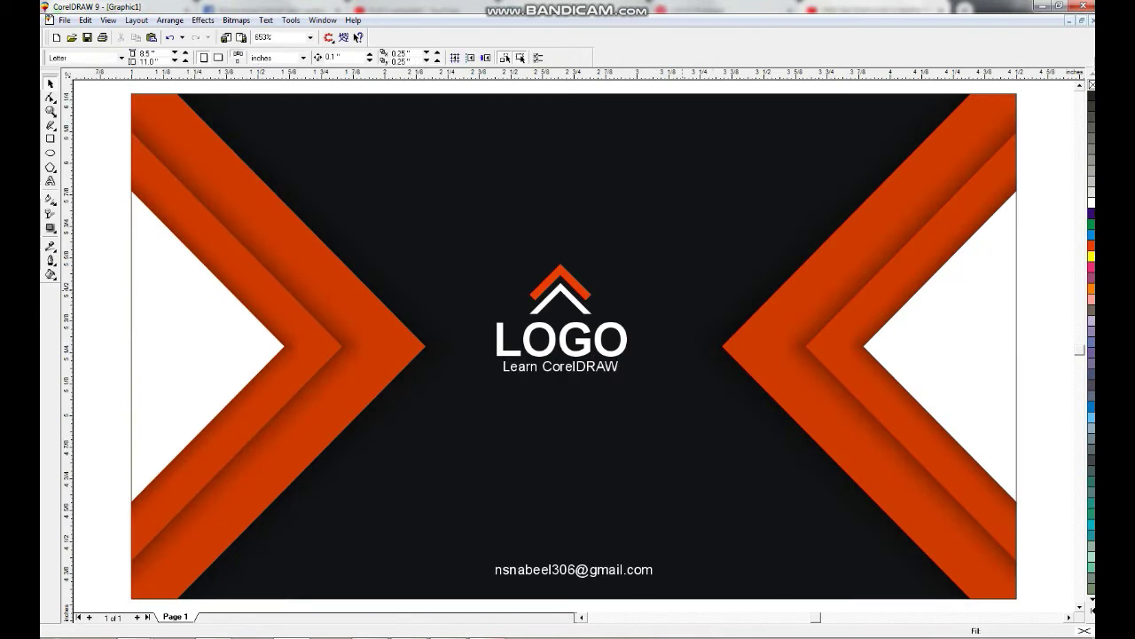
click(573, 345)
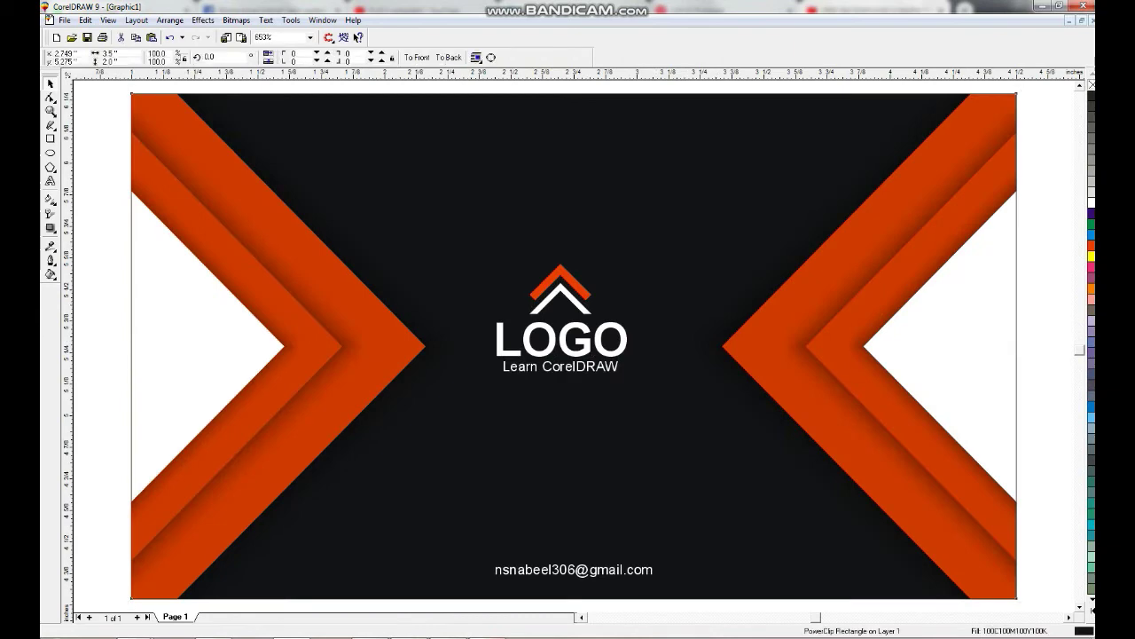
Remove the copied card's black fill and extract its clipped contents.
click(1091, 85)
key(F3)
right_click(734, 298)
click(758, 307)
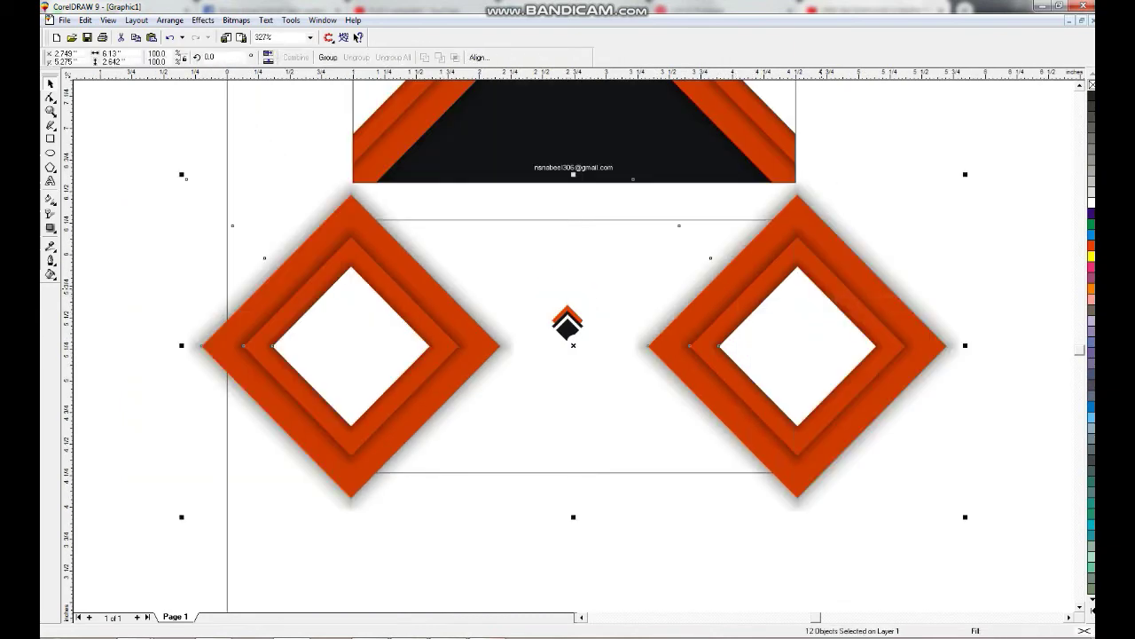
Delete the logo, right chevron and grey shadow, then draw a small rectangle near the top centre.
drag(466, 182, 958, 532)
key(Delete)
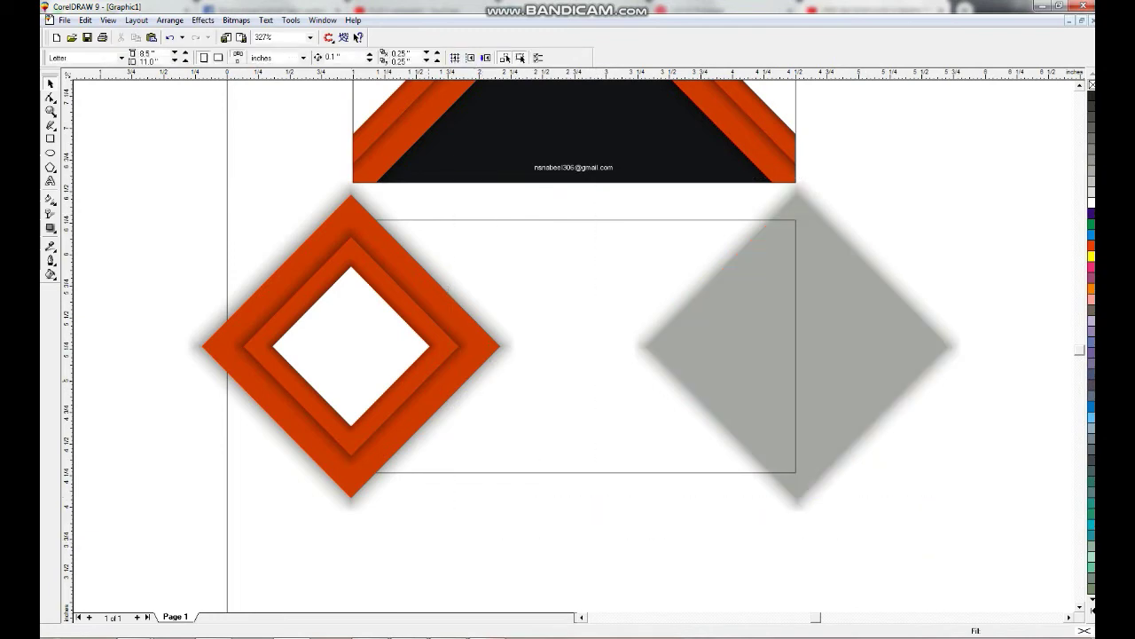
click(798, 346)
key(Delete)
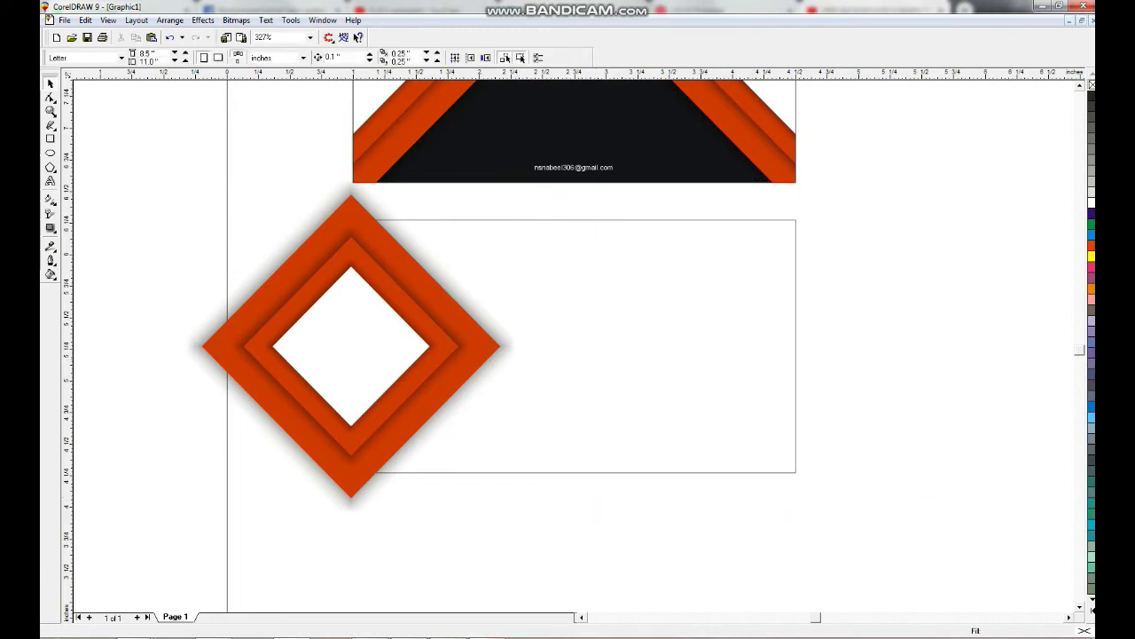
key(F6)
drag(536, 251, 688, 294)
Copy the orange chevron's fill to the rectangle, then set a uniform fill of C20 K63.
key(ctrl+shift+a)
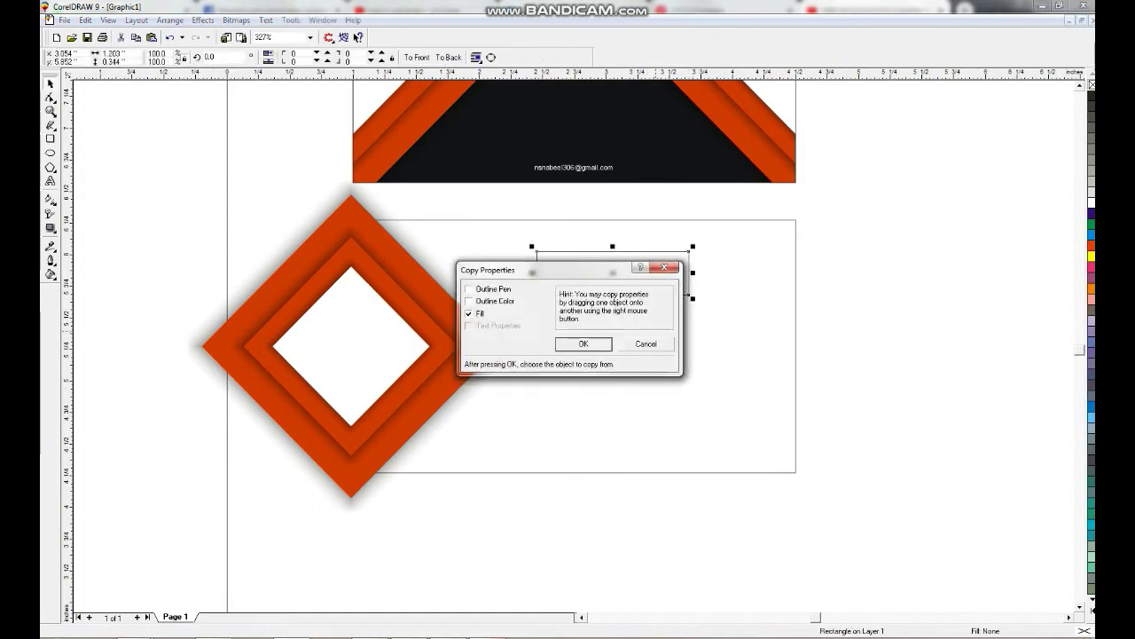
click(584, 343)
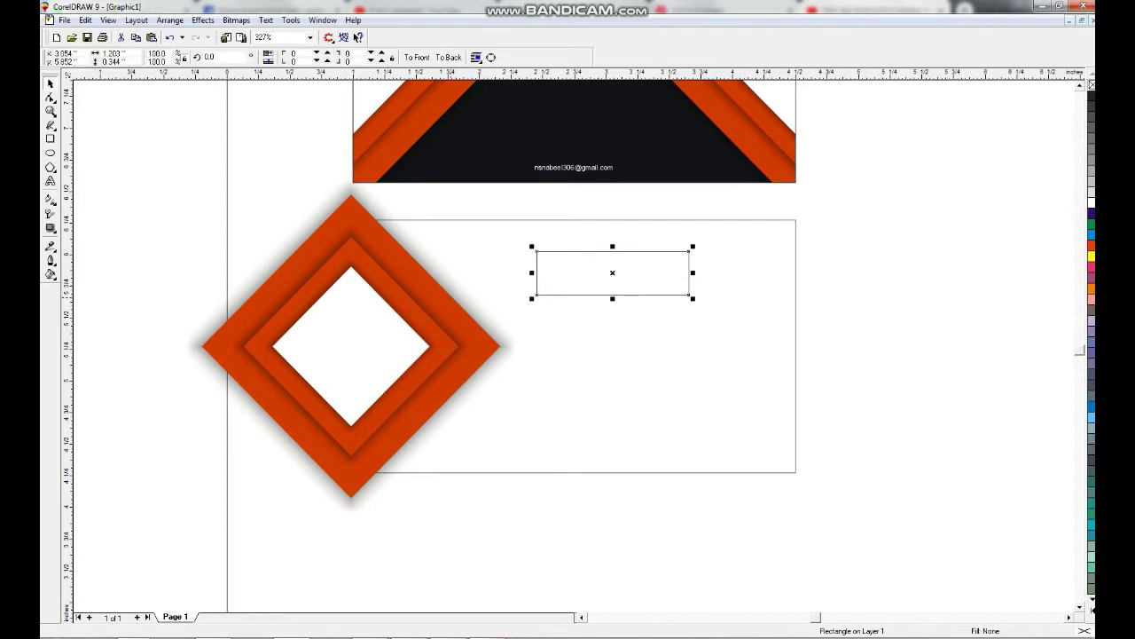
click(1092, 245)
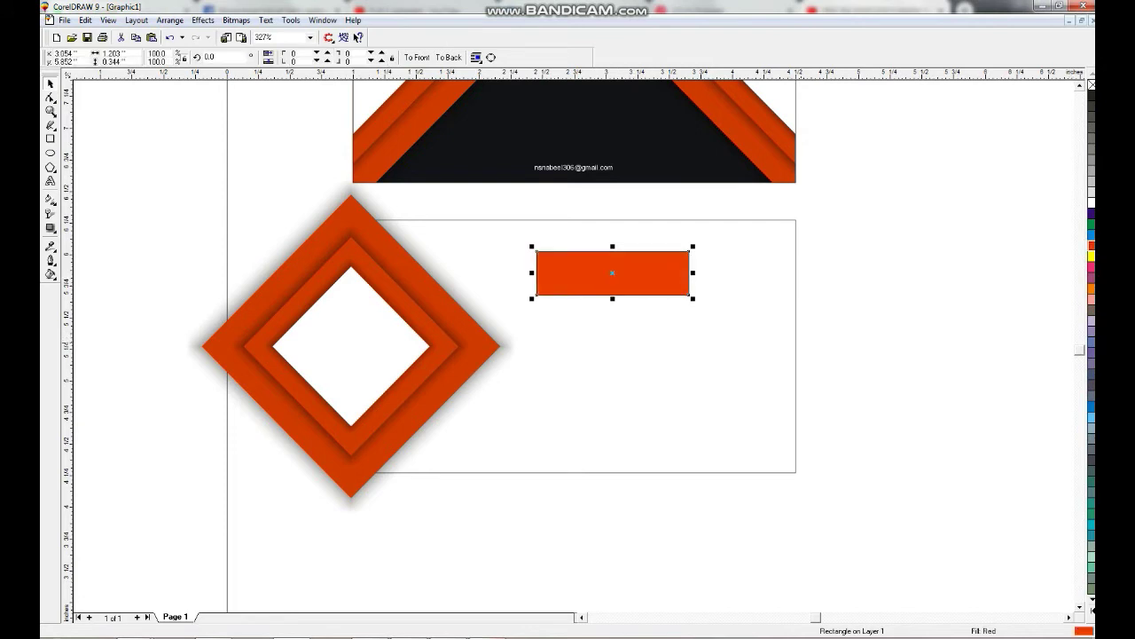
key(shift+F11)
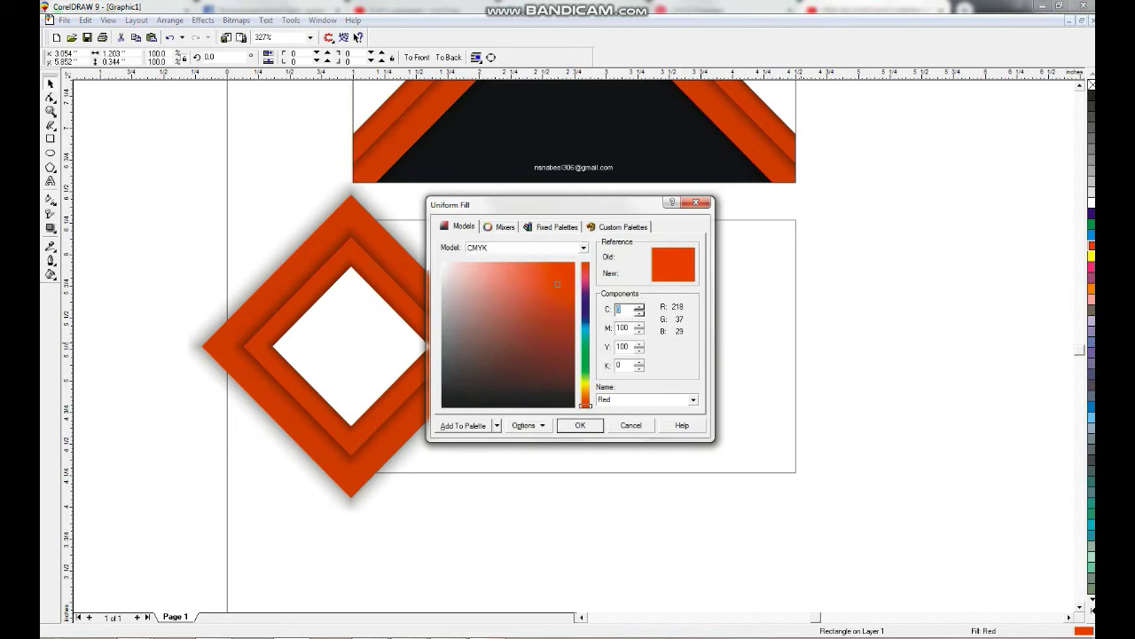
text(20)
key(Tab)
key(Tab)
key(Tab)
text(63)
key(Return)
Give the rectangle a dark-to-orange gradient, make it thinner, and rotate it 45°.
key(g)
drag(586, 292, 654, 291)
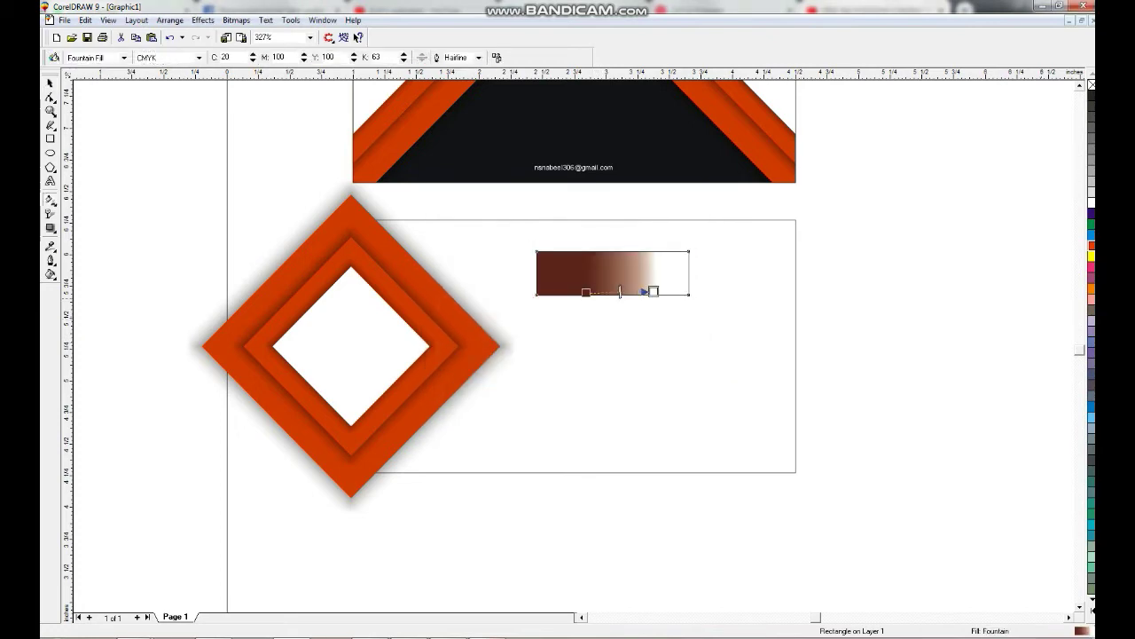
drag(1091, 245, 673, 291)
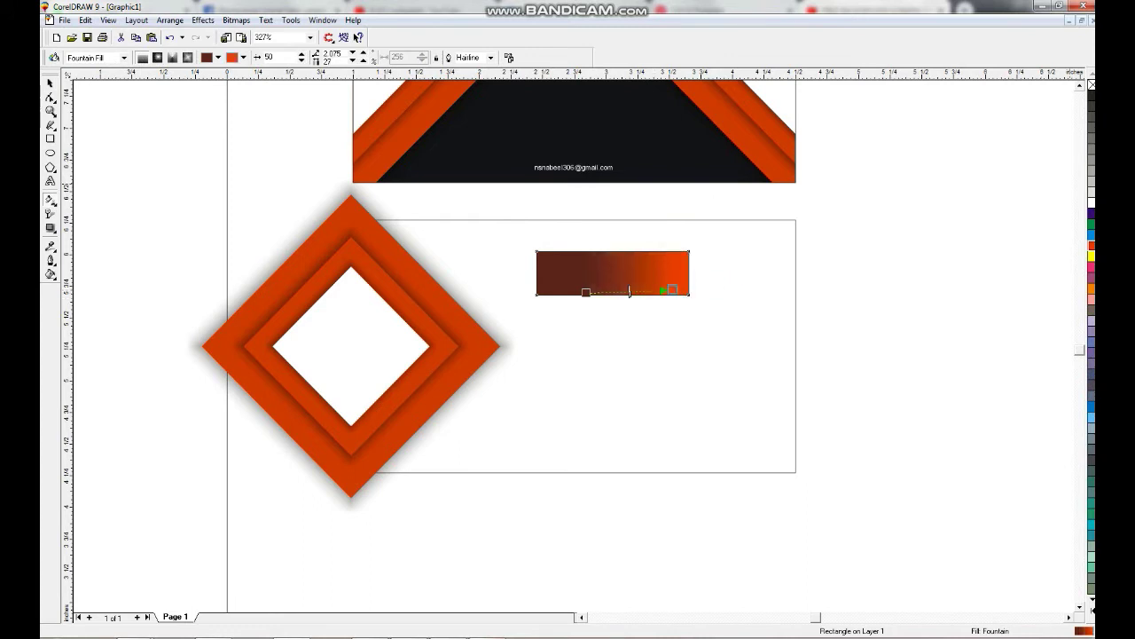
key(space)
drag(612, 298, 612, 293)
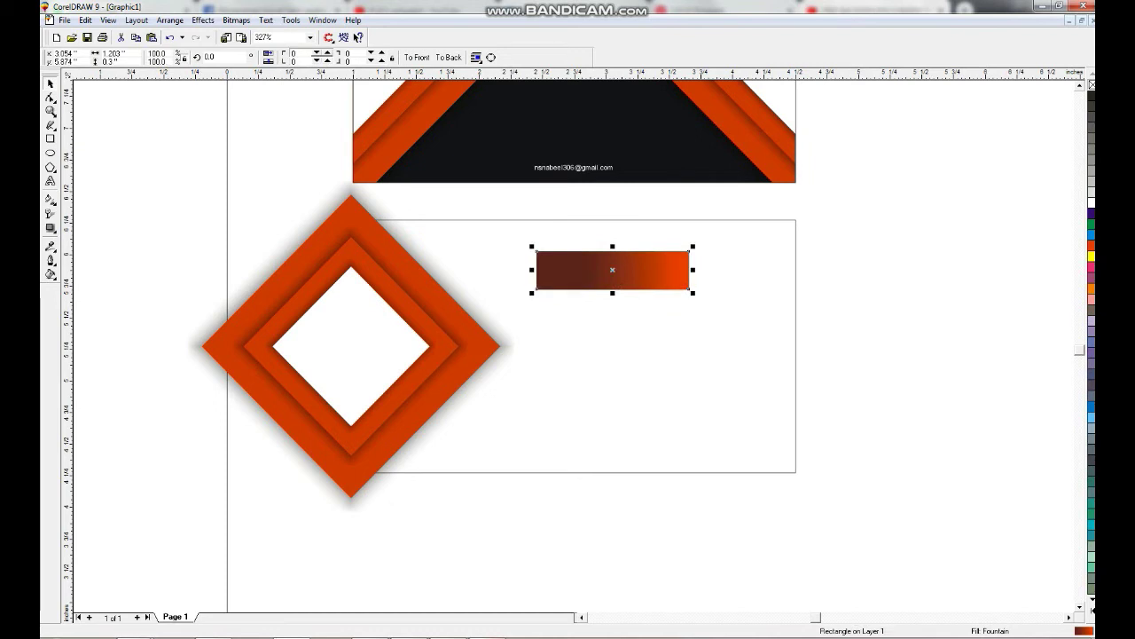
key(Return)
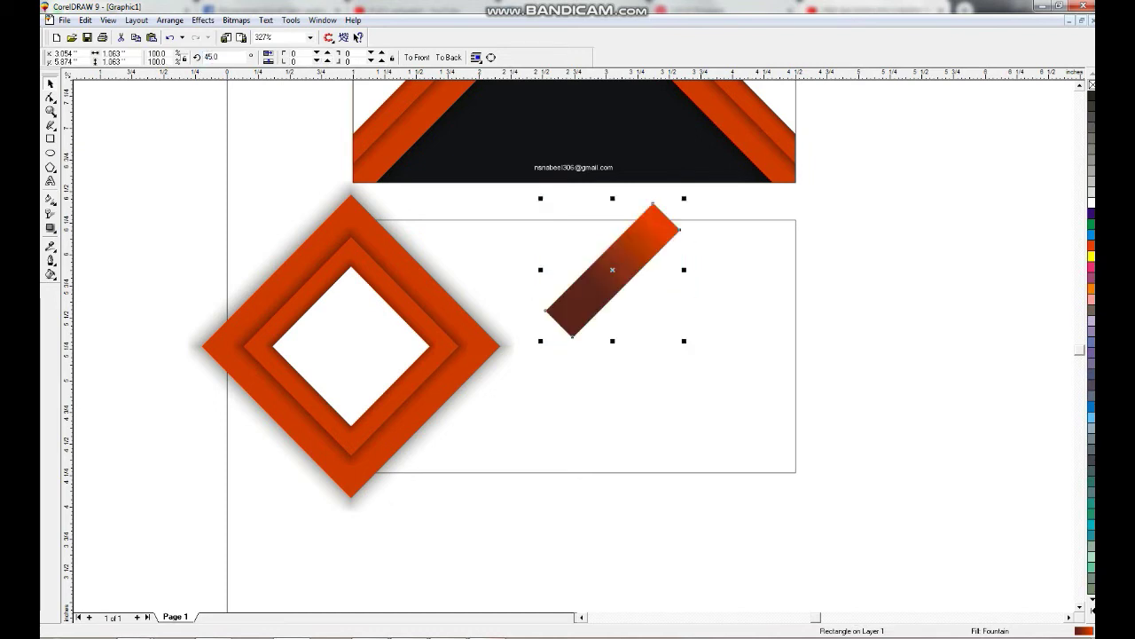
Move the gradient bar onto the upper edge of the left diamond frame.
drag(612, 270, 467, 235)
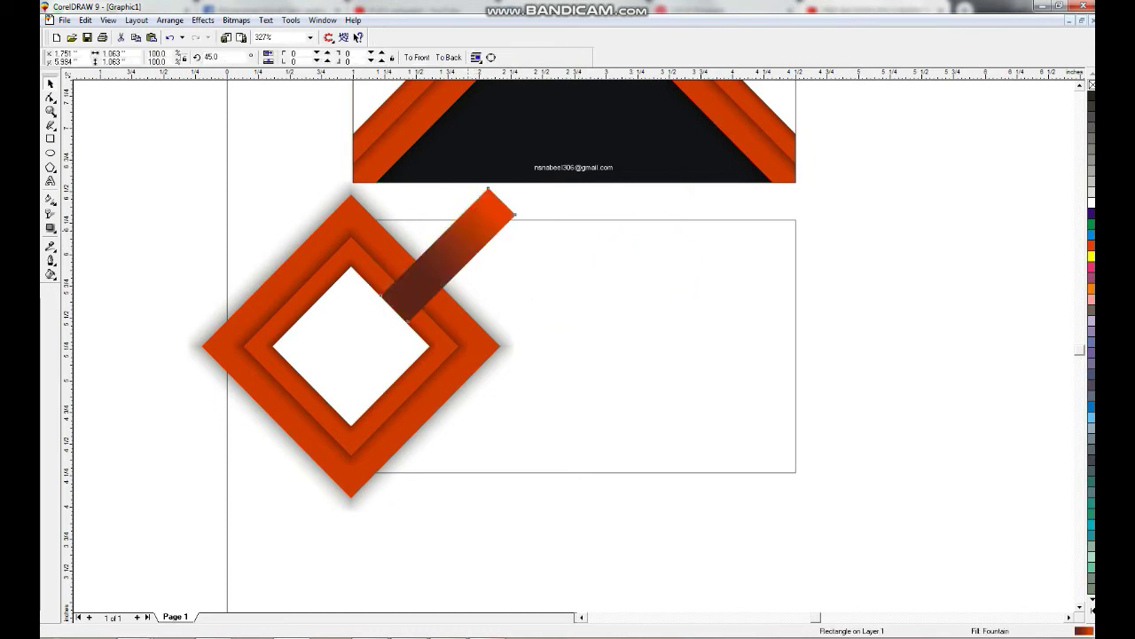
key(Right)
click(455, 253)
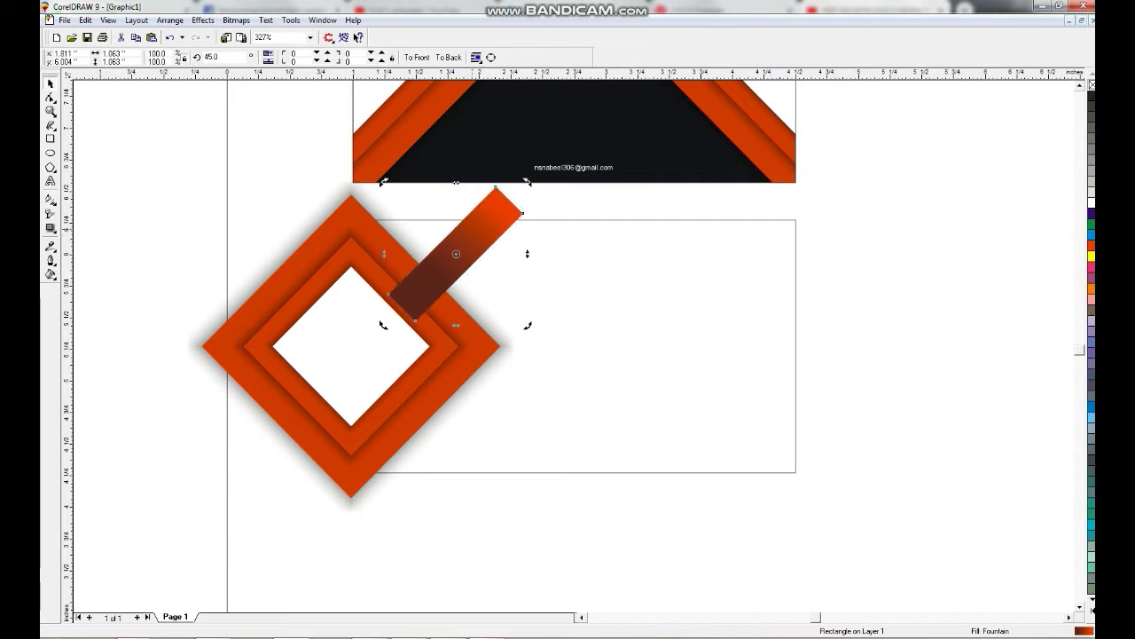
click(455, 253)
drag(455, 252, 411, 253)
click(411, 253)
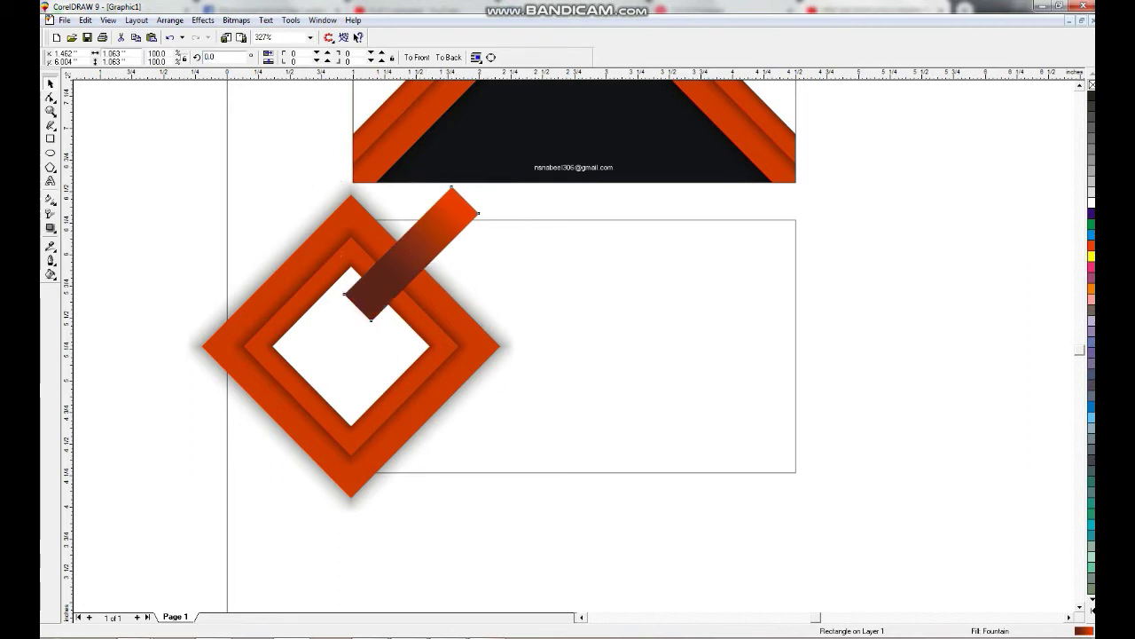
key(ctrl+z)
key(Escape)
Make the bar slightly taller, rotate it 45°, and nudge it into place.
click(411, 252)
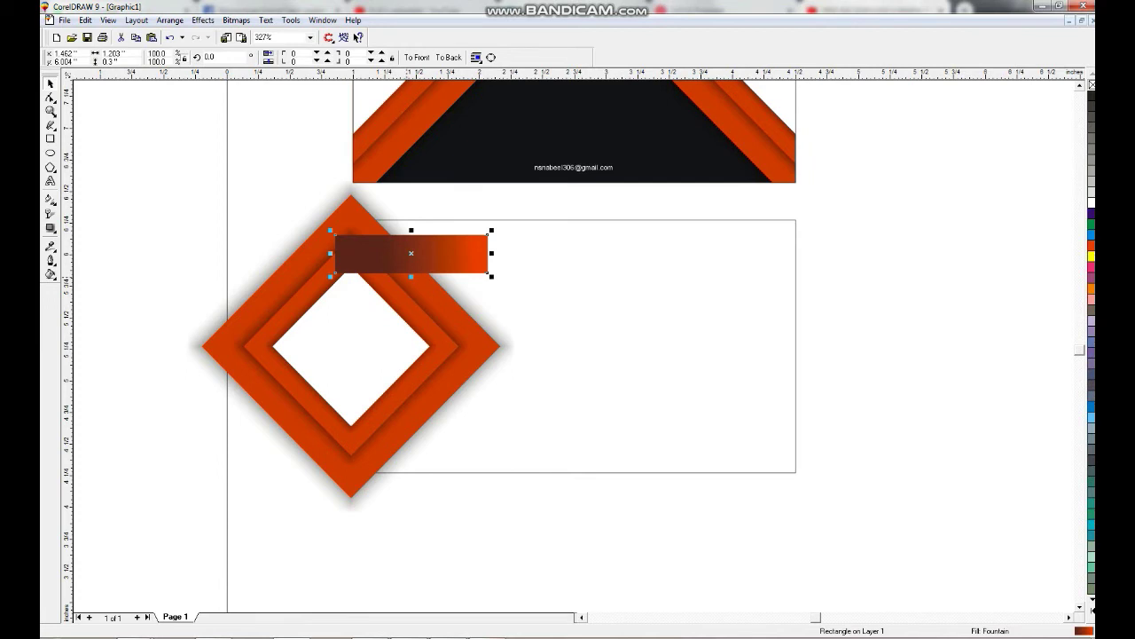
drag(412, 273, 411, 280)
click(411, 257)
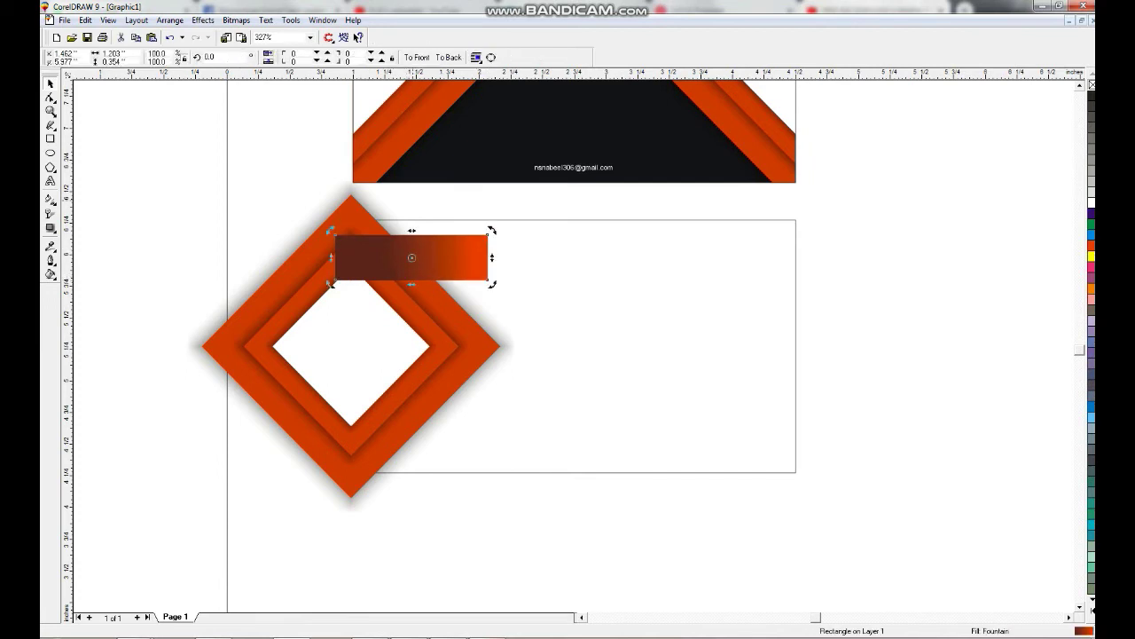
key(Return)
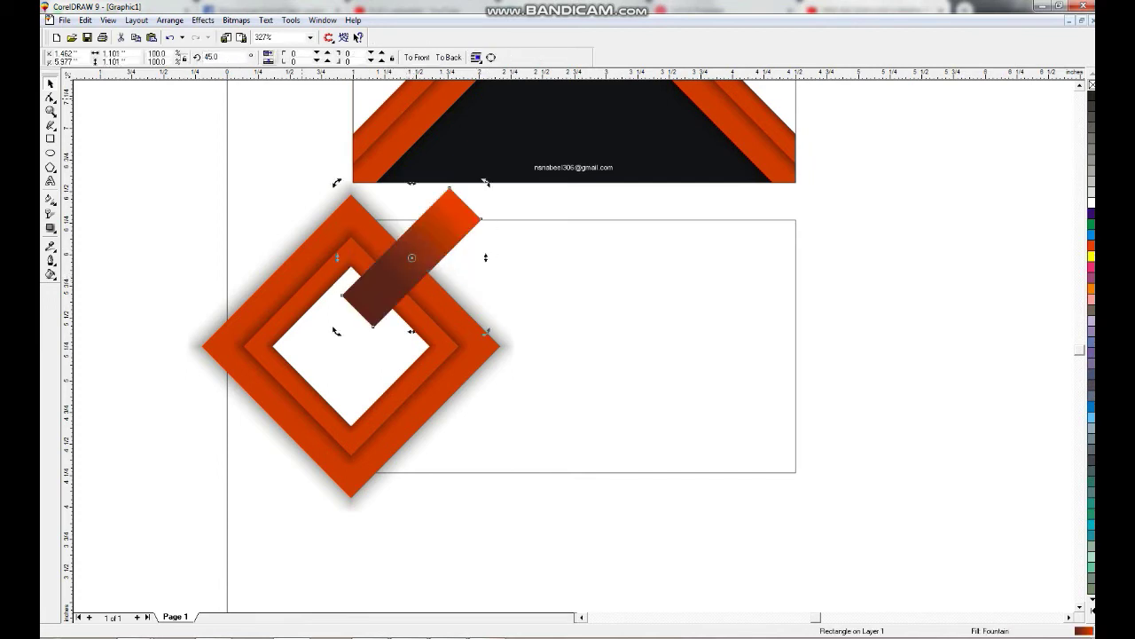
click(412, 266)
drag(412, 266, 407, 263)
Add a mirrored copy of the bar across the frame's bottom and group both bars.
drag(406, 179, 406, 475)
drag(406, 392, 406, 499)
shift+click(408, 257)
key(ctrl+g)
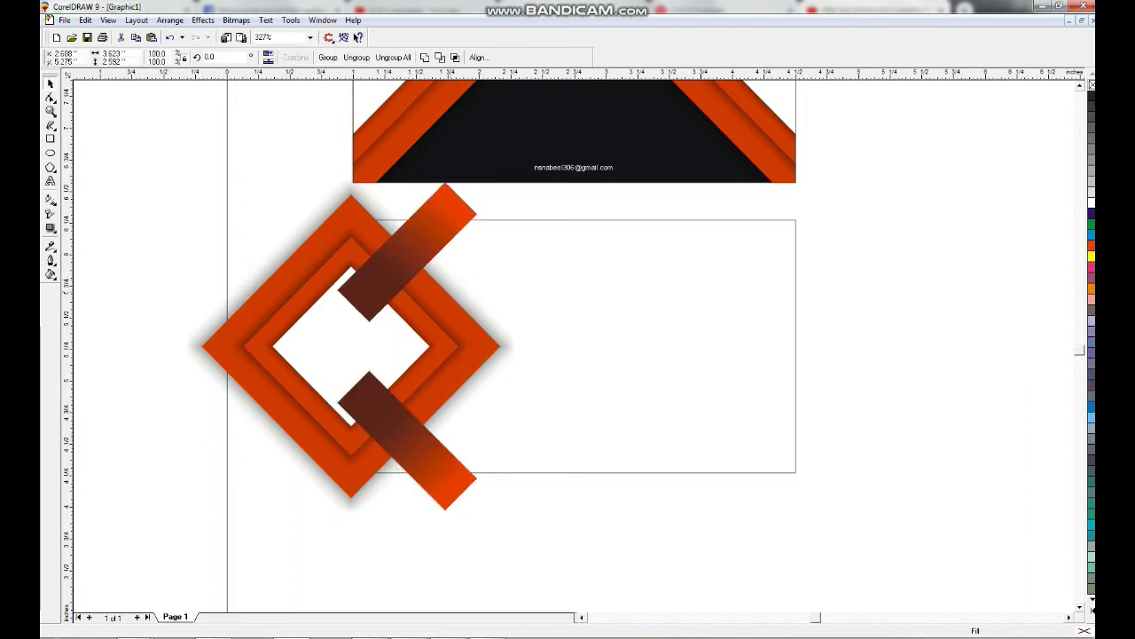
key(ctrl+g)
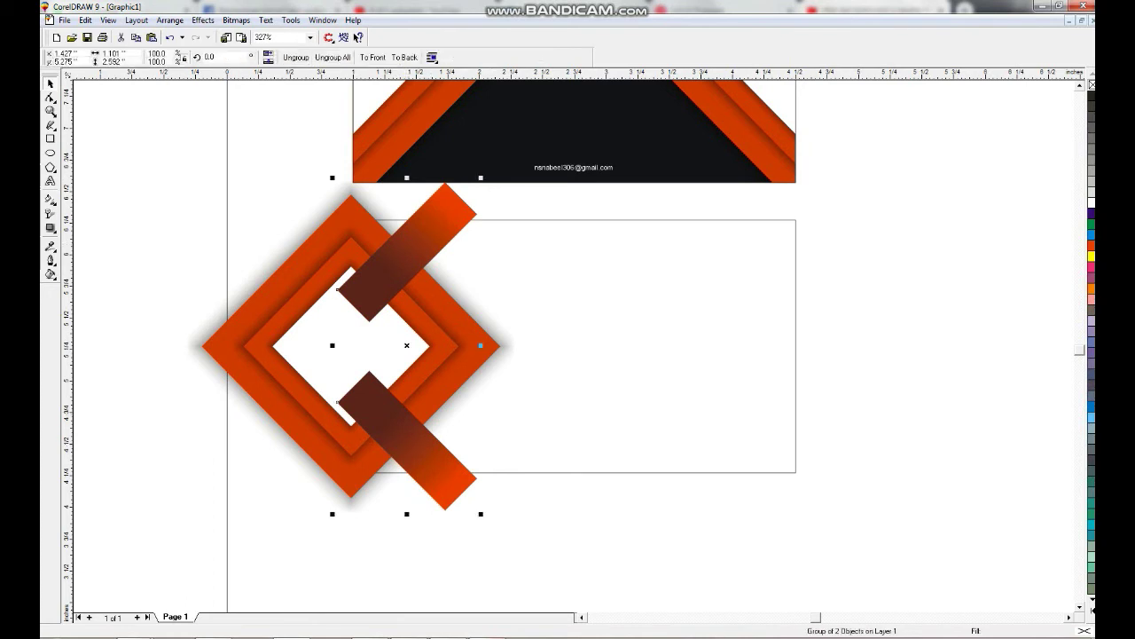
key(Escape)
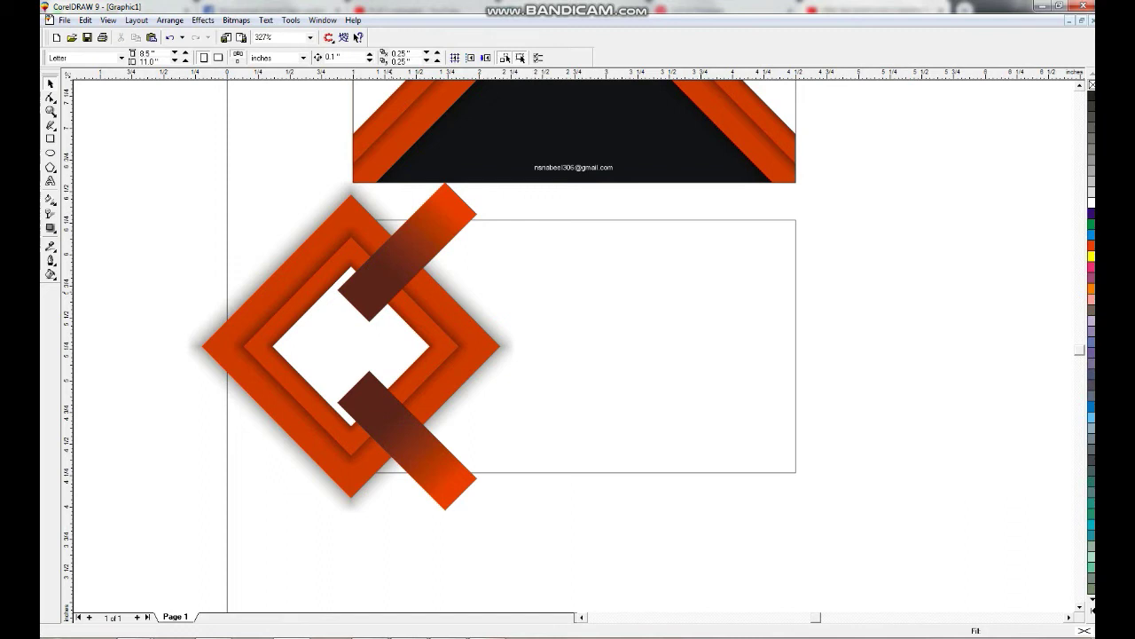
Zoom out to show both cards, then pick out the lower gradient bar inside the diamond group.
key(F3)
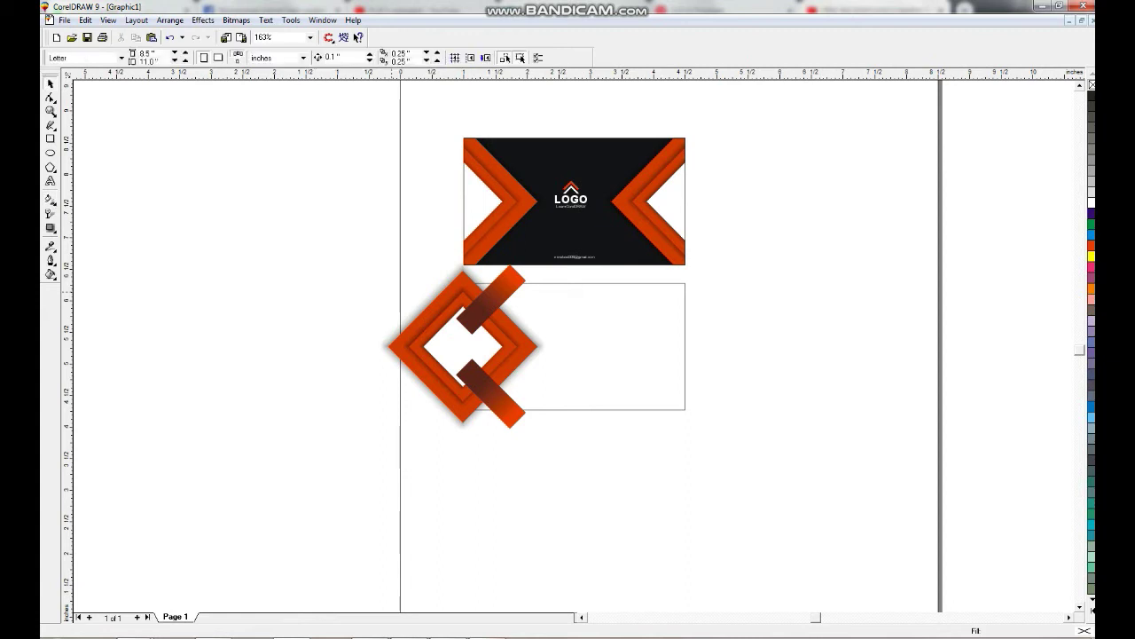
scroll(477, 198, up, 2)
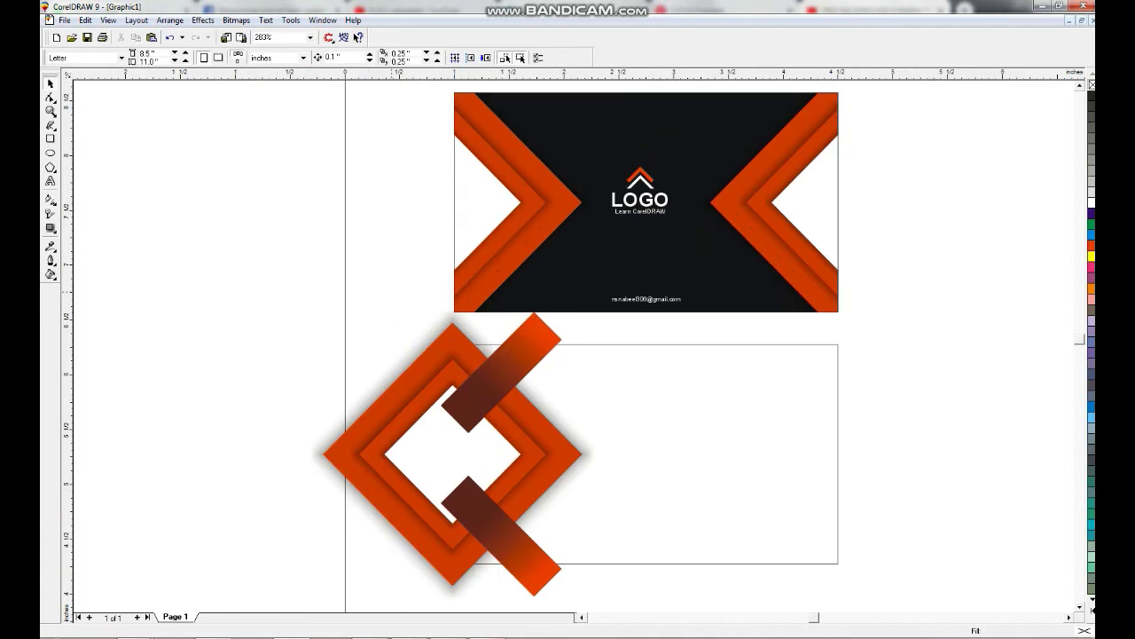
click(645, 202)
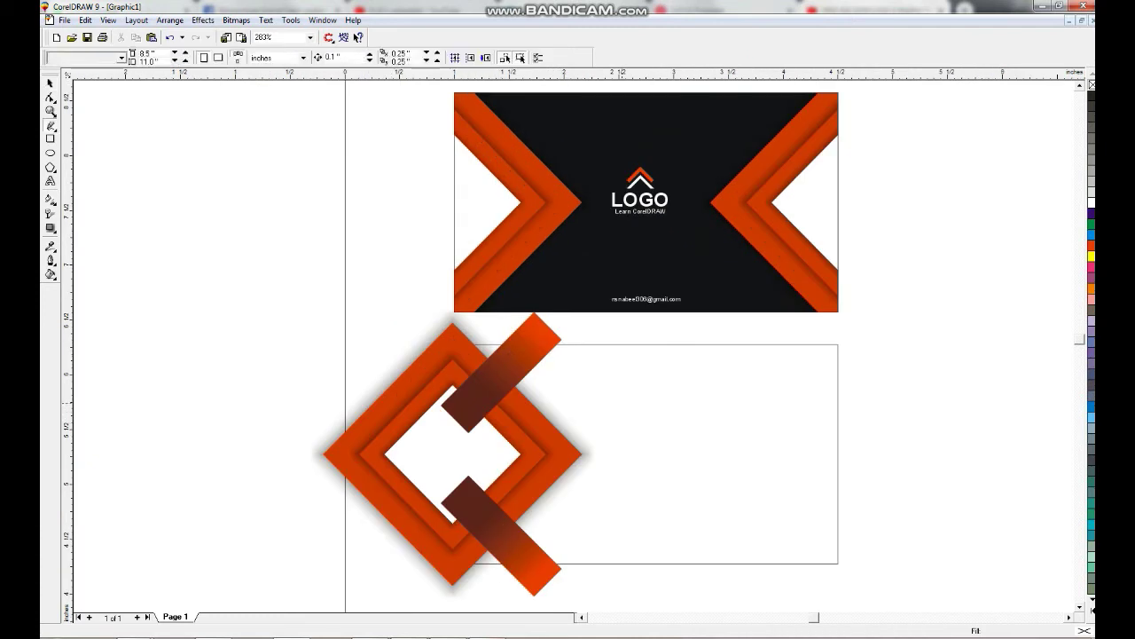
click(501, 372)
click(501, 372)
click(502, 373)
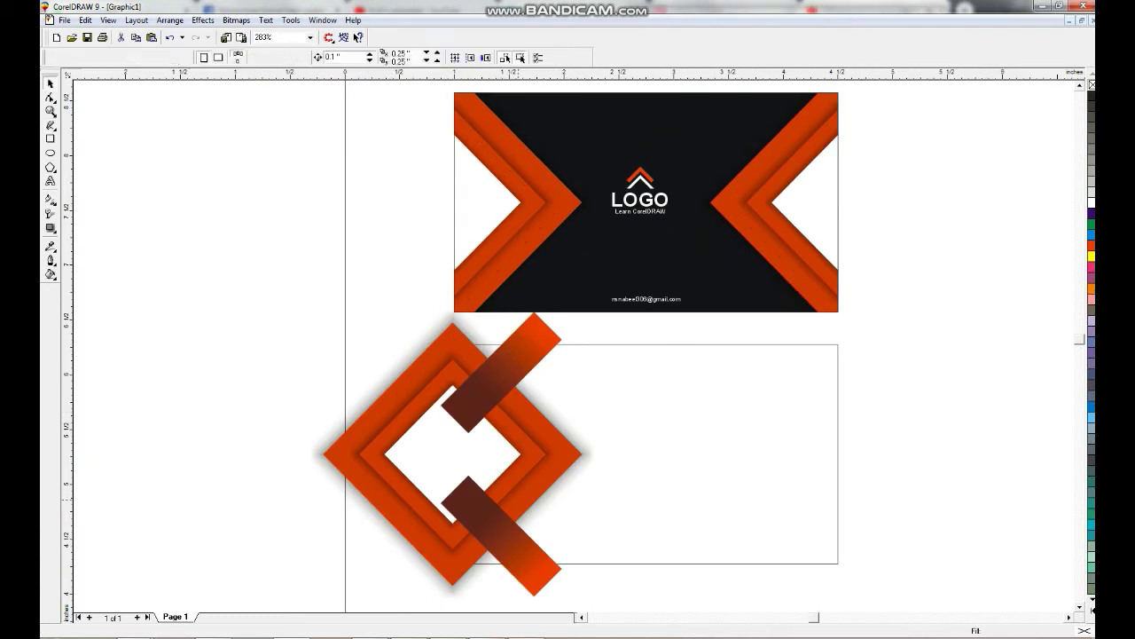
click(501, 373)
ctrl+click(501, 532)
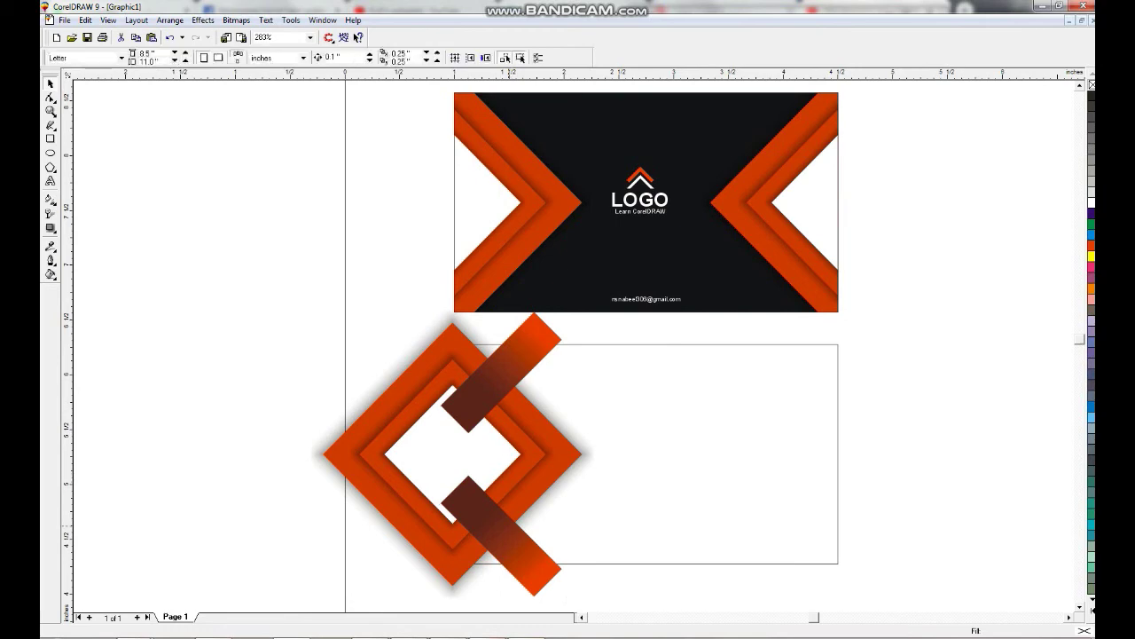
Fill the lower bar white and send both bars behind the diamond frame.
click(1091, 203)
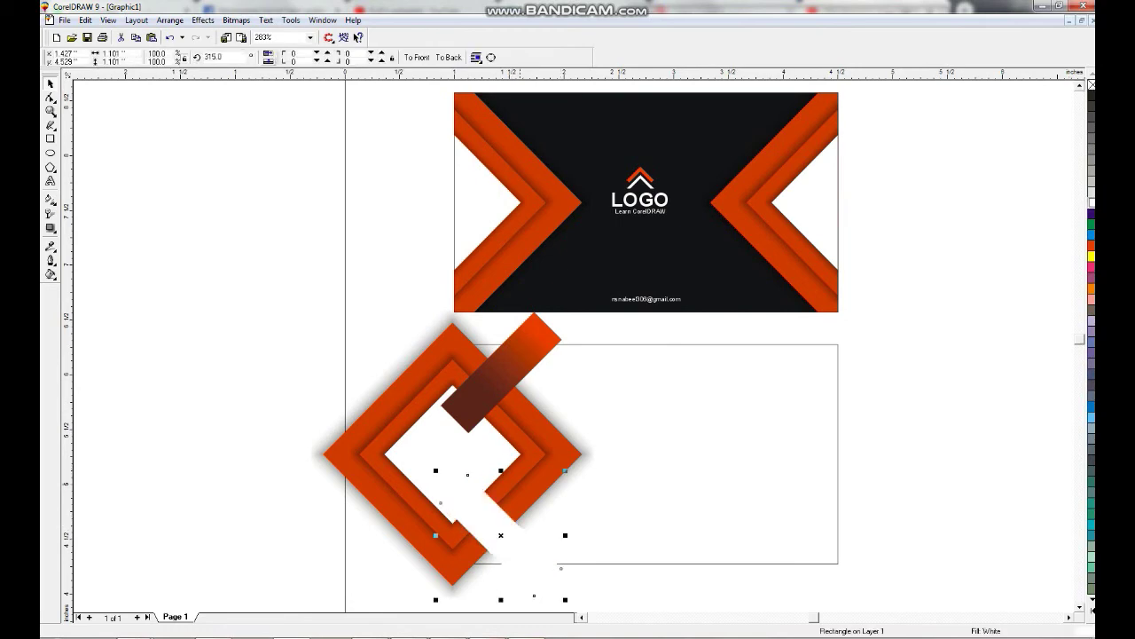
shift+click(501, 377)
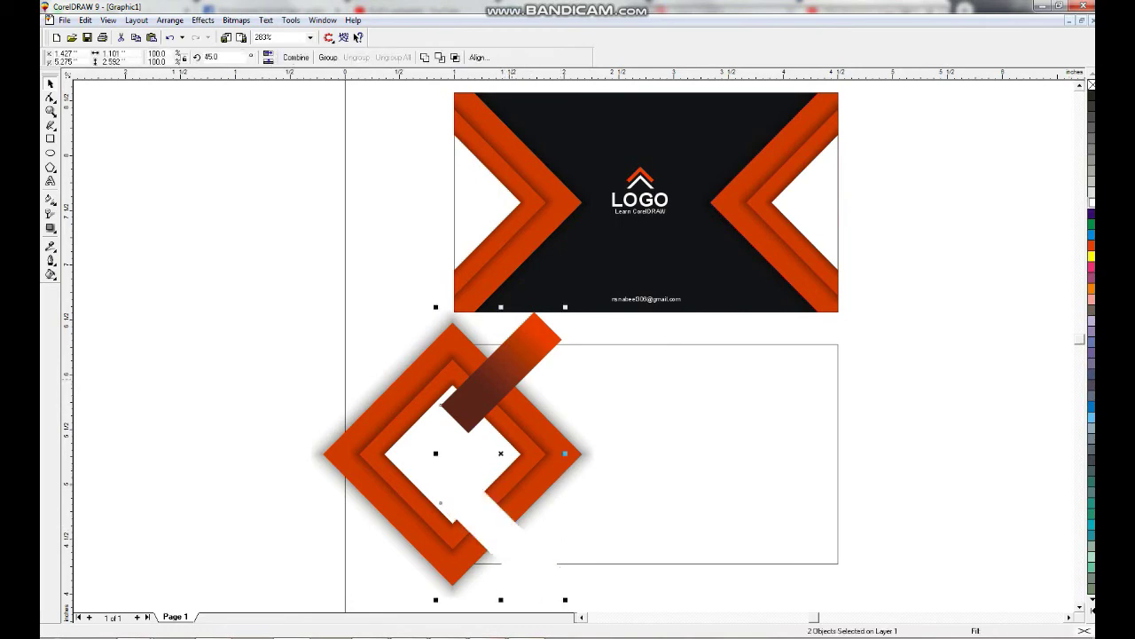
key(ctrl+Page_Down)
key(ctrl+Page_Down)
key(ctrl+Page_Down)
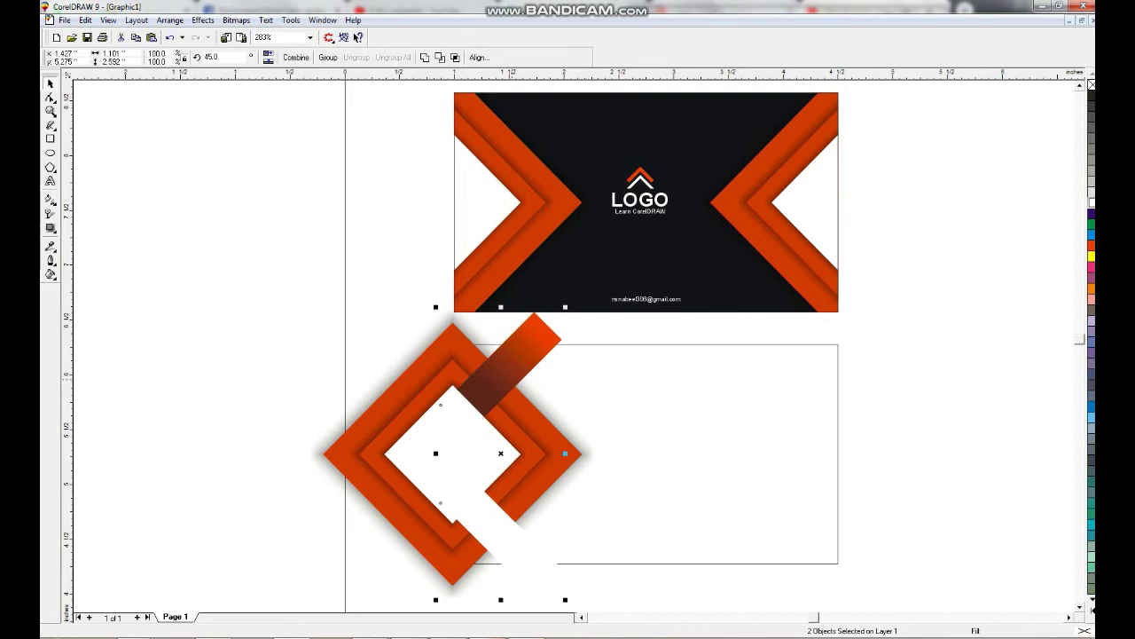
click(451, 454)
click(519, 542)
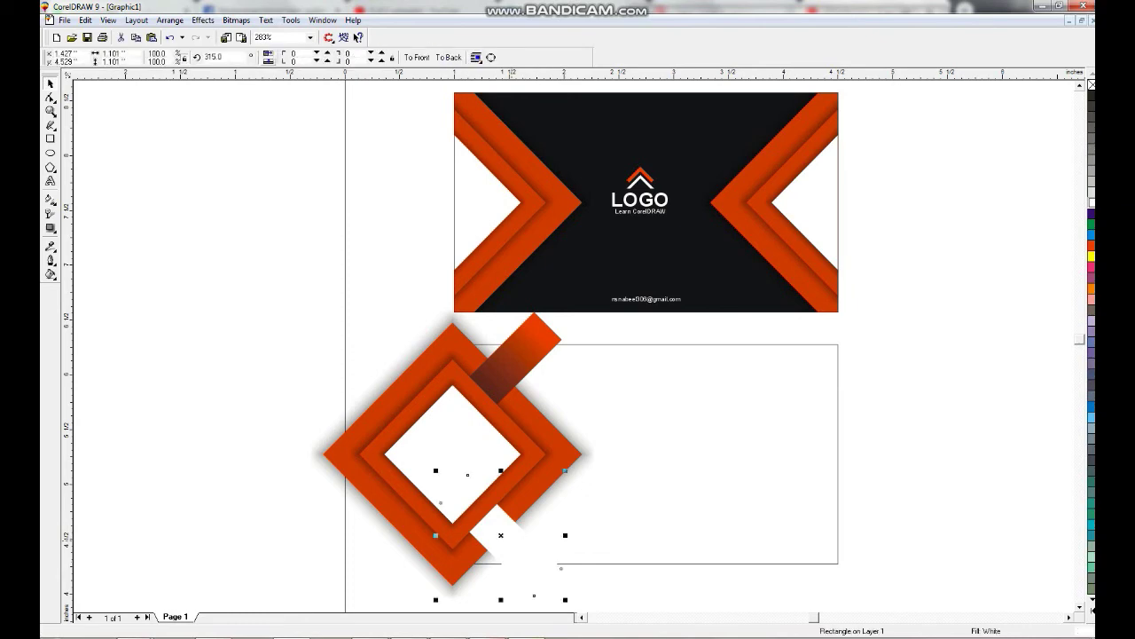
PowerClip the whole diamond design inside the back card.
drag(284, 284, 621, 532)
click(203, 20)
click(373, 114)
click(646, 399)
Group the front card's logo and place a copy of it on the back card.
key(Escape)
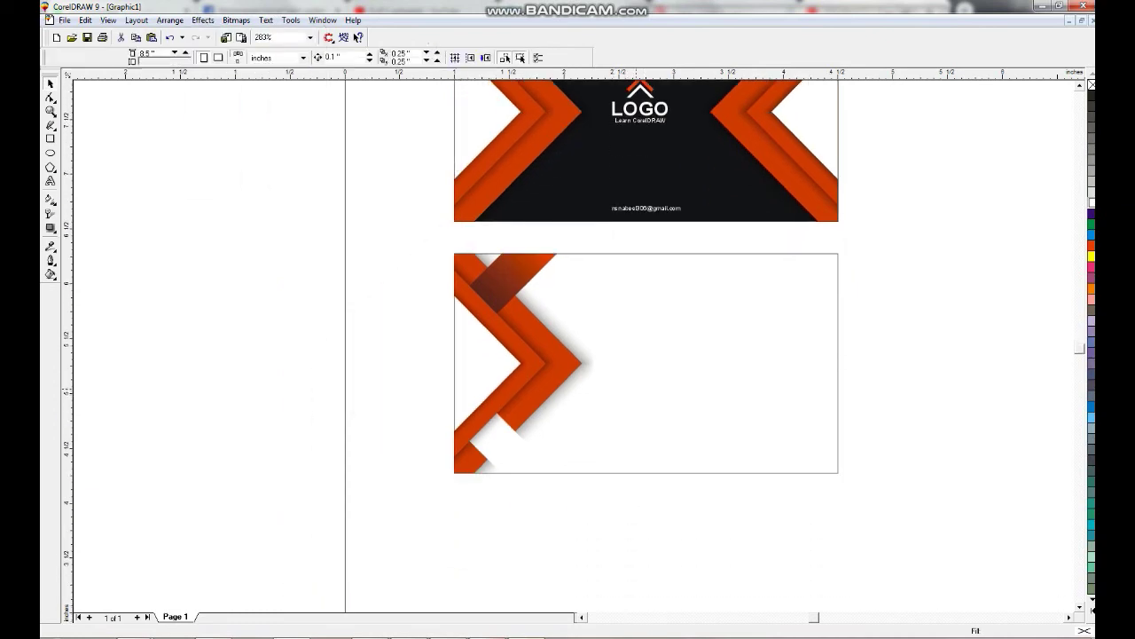
key(F3)
drag(417, 127, 786, 451)
key(shift+F2)
key(Escape)
drag(849, 130, 501, 228)
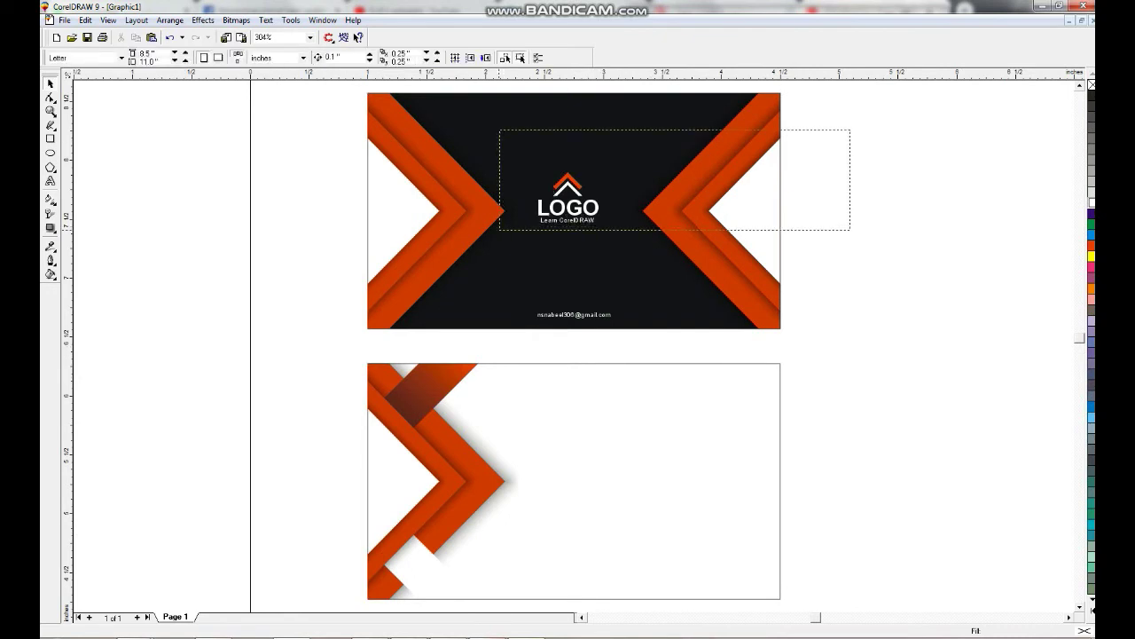
key(ctrl+g)
drag(568, 200, 716, 406)
Ungroup the copied logo and make its LOGO text black by copying the black object's properties.
key(shift+F2)
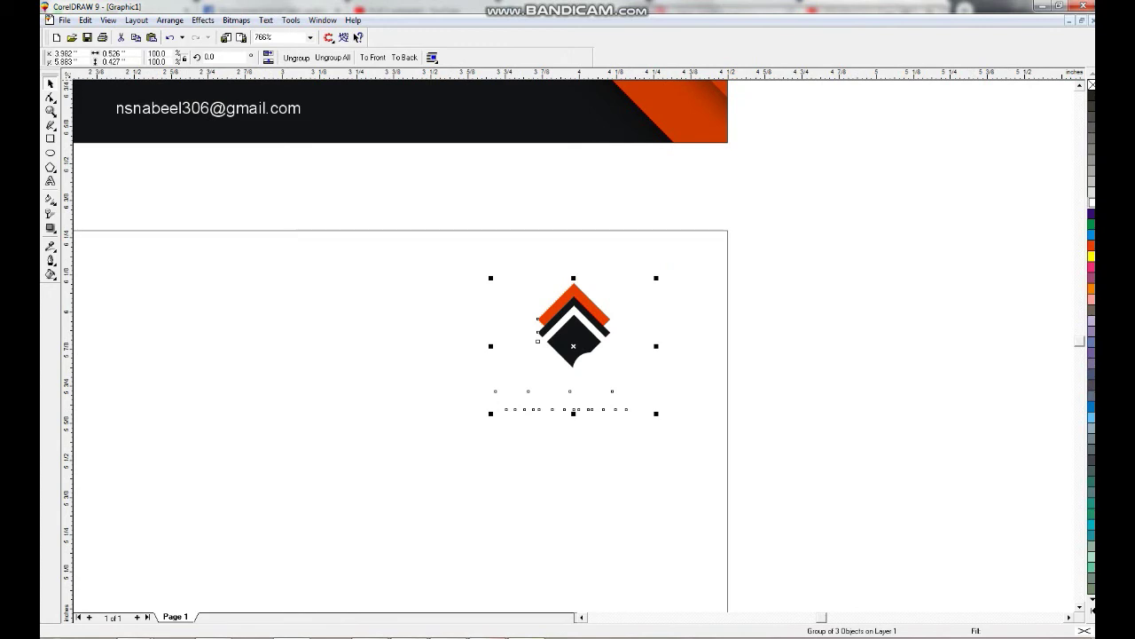
key(Escape)
key(F8)
click(574, 377)
click(574, 377)
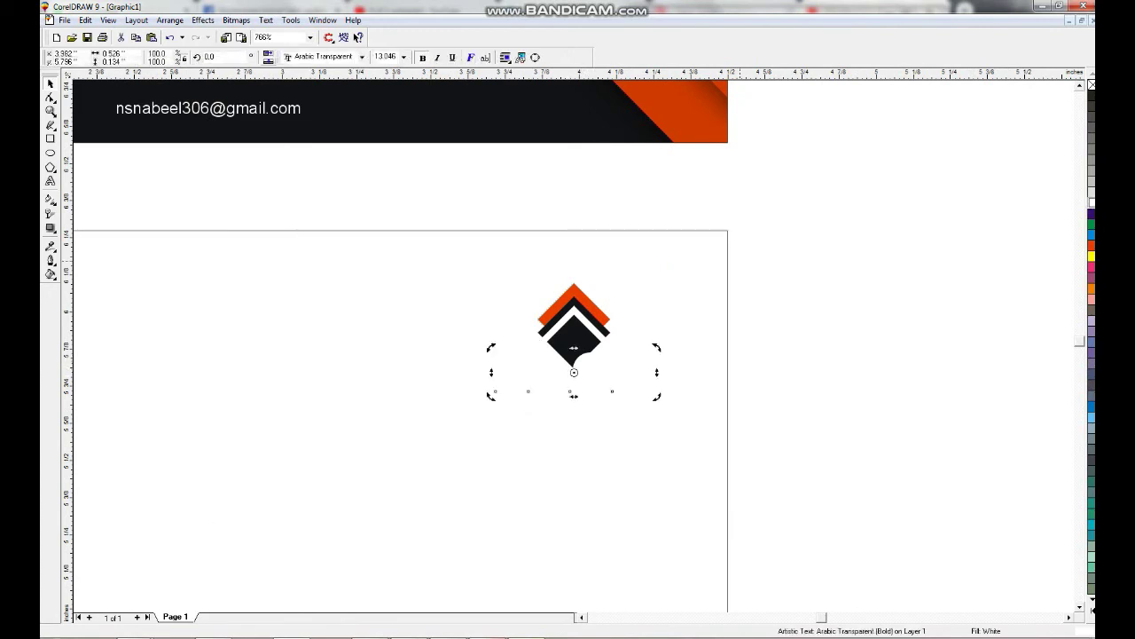
key(ctrl+shift+a)
key(Return)
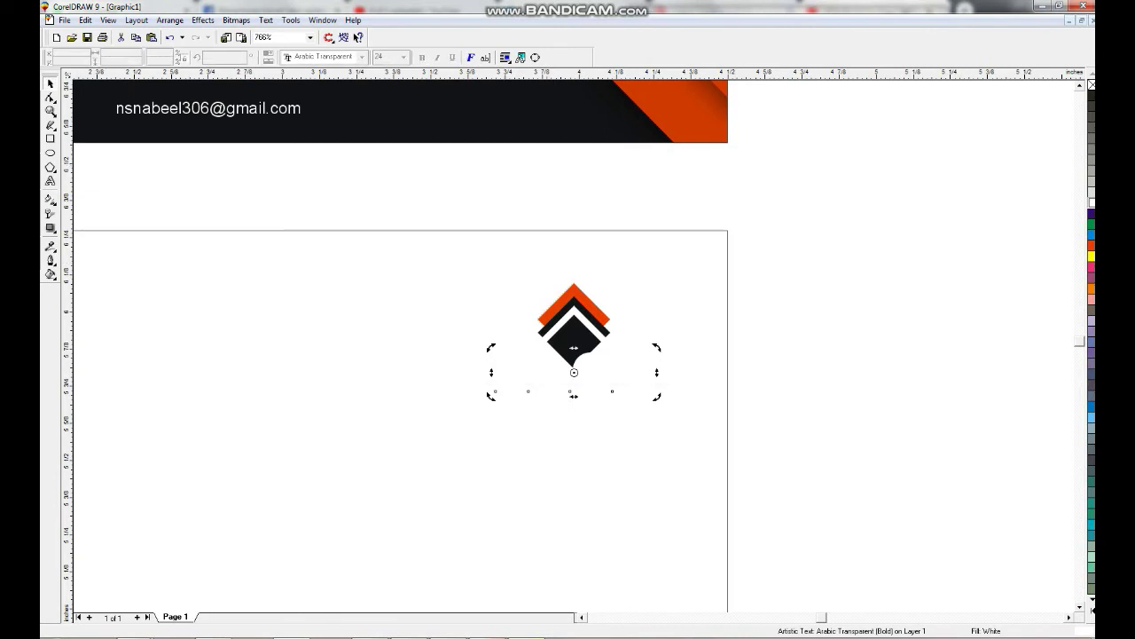
click(574, 348)
key(Escape)
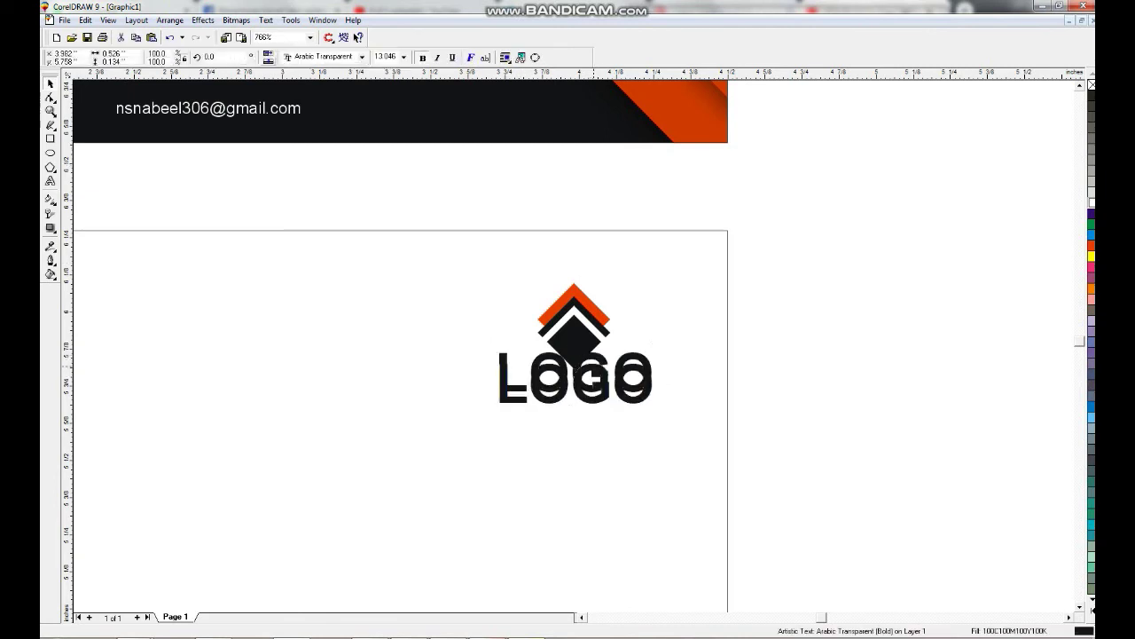
Recolour the logo's diamond piece, undoing an accidental deletion of the logo shapes.
click(574, 320)
key(Escape)
ctrl+click(573, 306)
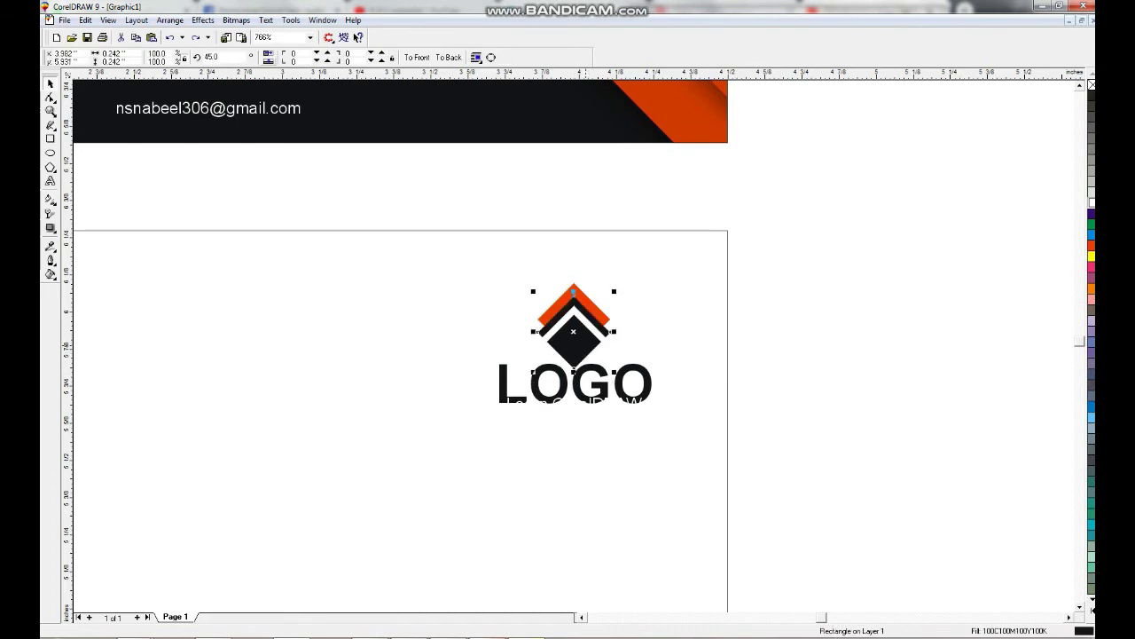
key(ctrl+shift+z)
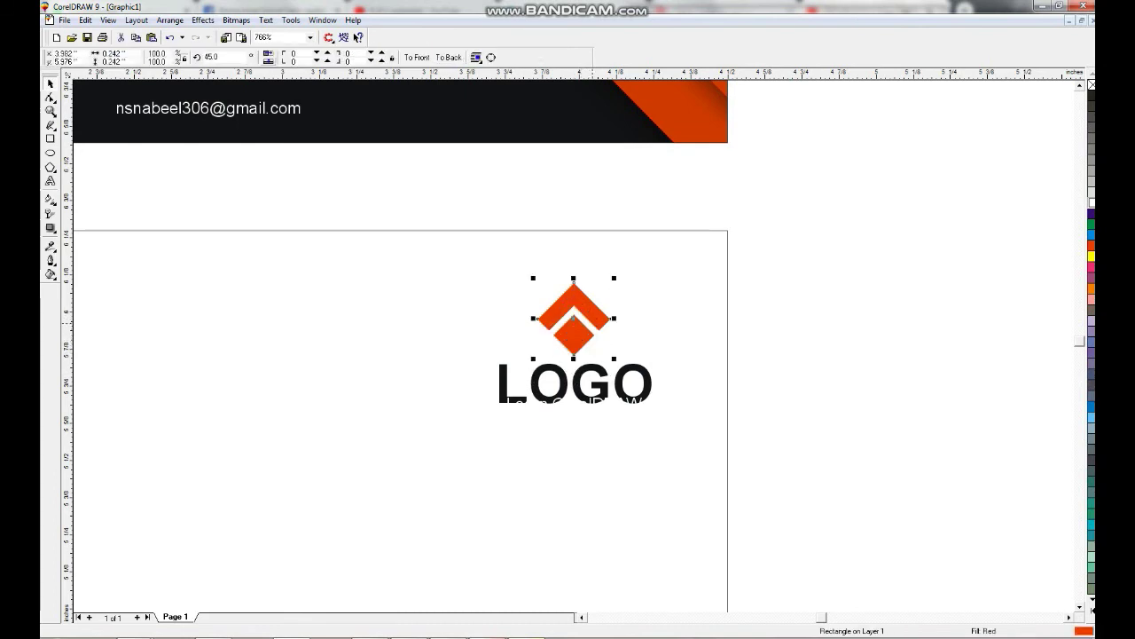
key(Delete)
key(ctrl+z)
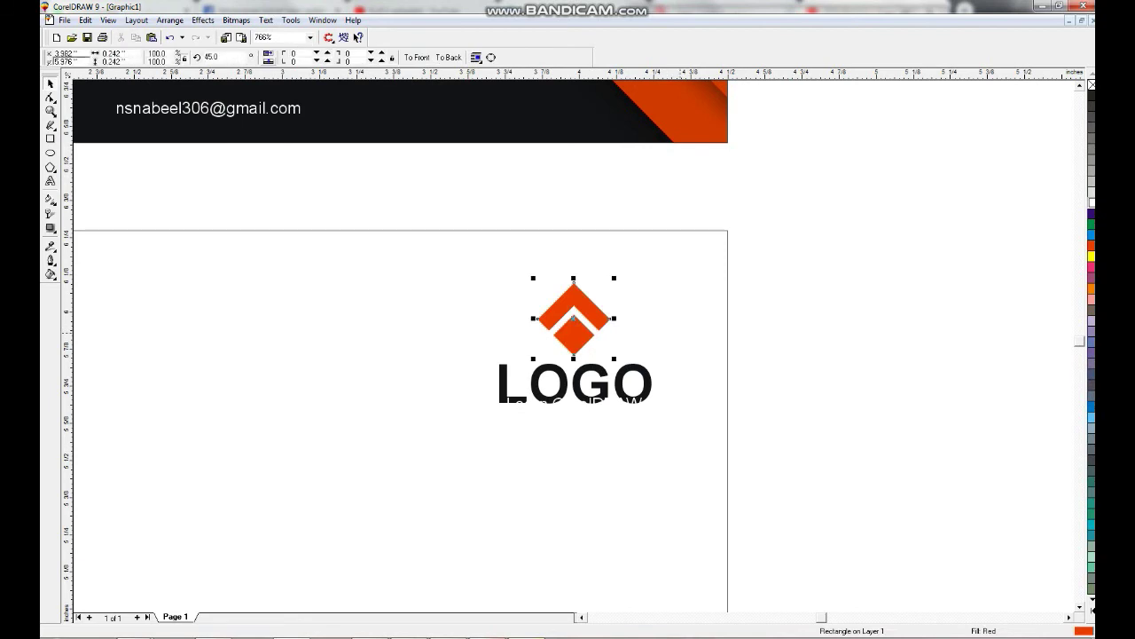
key(ctrl+z)
Zoom in on the logo and move its white chevron upward.
key(z)
drag(473, 276, 667, 355)
key(space)
click(589, 239)
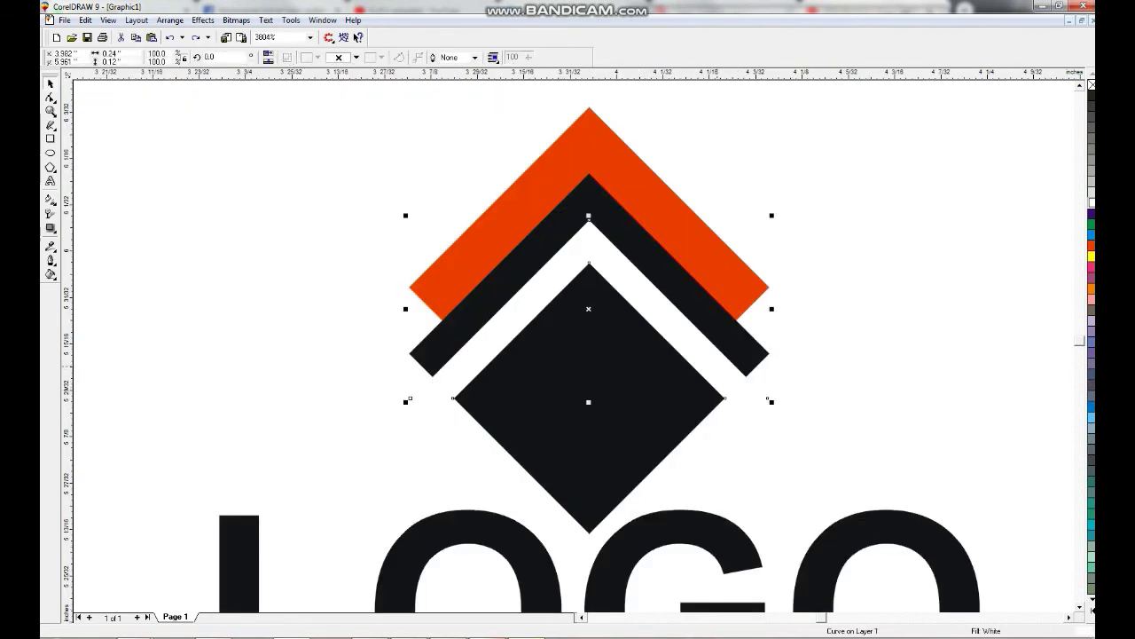
key(ctrl+z)
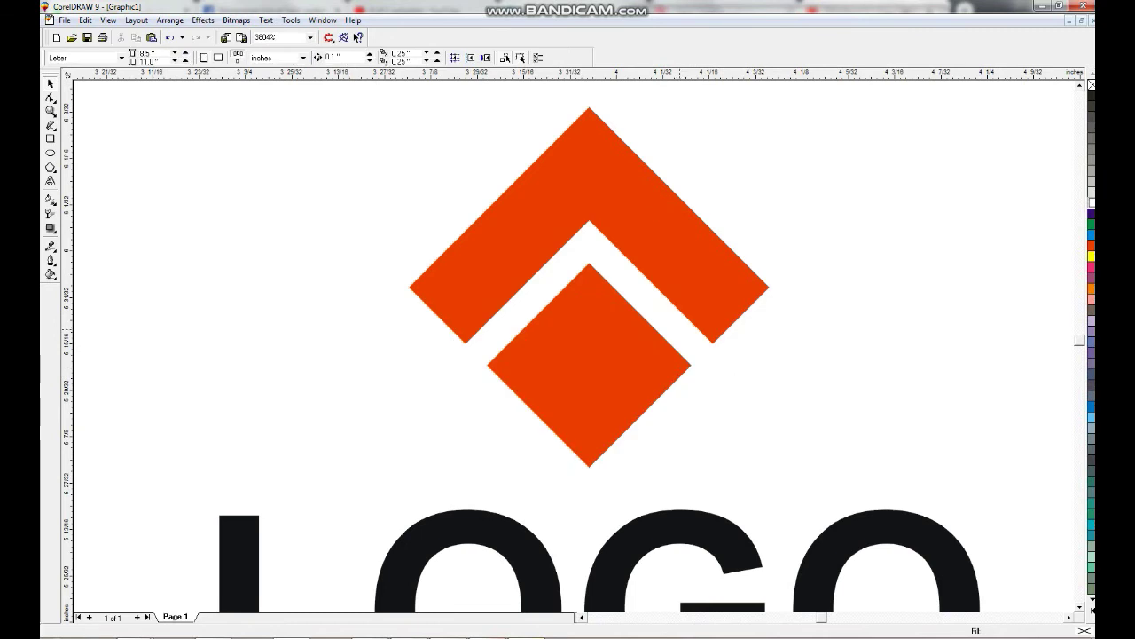
click(589, 235)
key(F3)
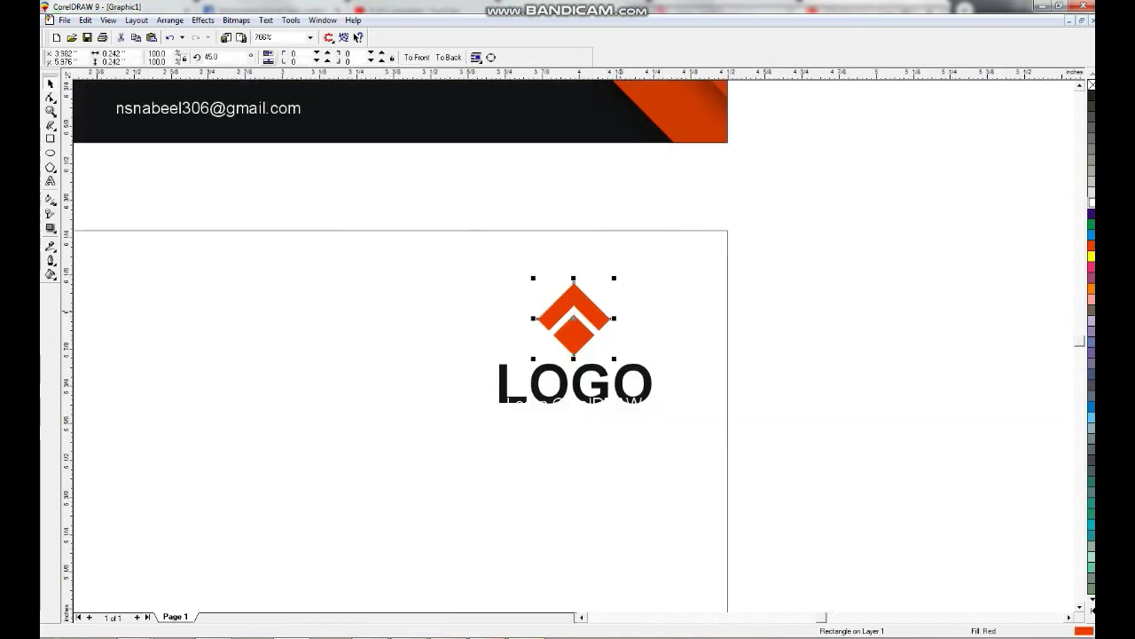
key(ctrl+z)
drag(573, 322, 573, 275)
Move the chevron back down in wireframe view, then zoom in on the filled logo chevrons.
key(shift+F9)
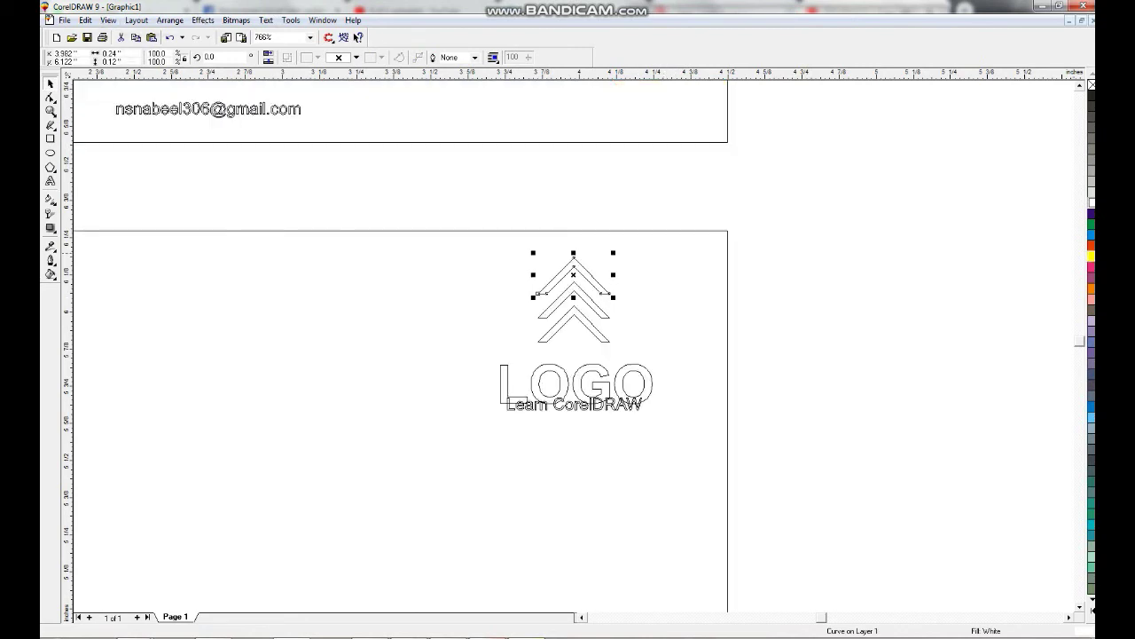
drag(573, 275, 573, 299)
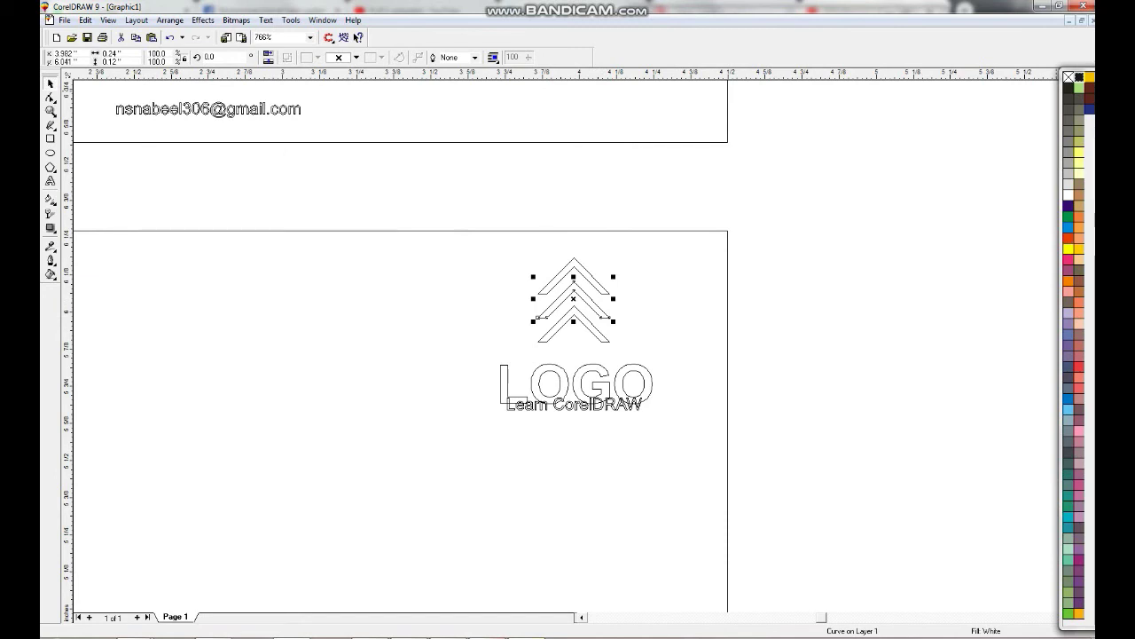
drag(573, 299, 573, 323)
click(1091, 610)
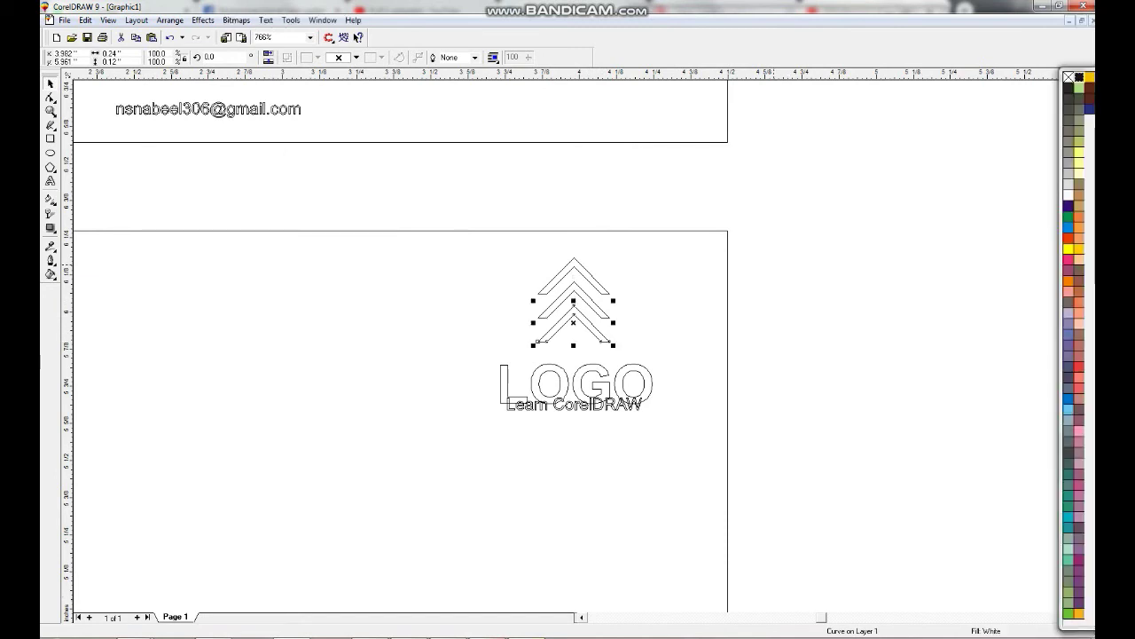
key(Escape)
key(shift+F9)
drag(609, 343, 854, 236)
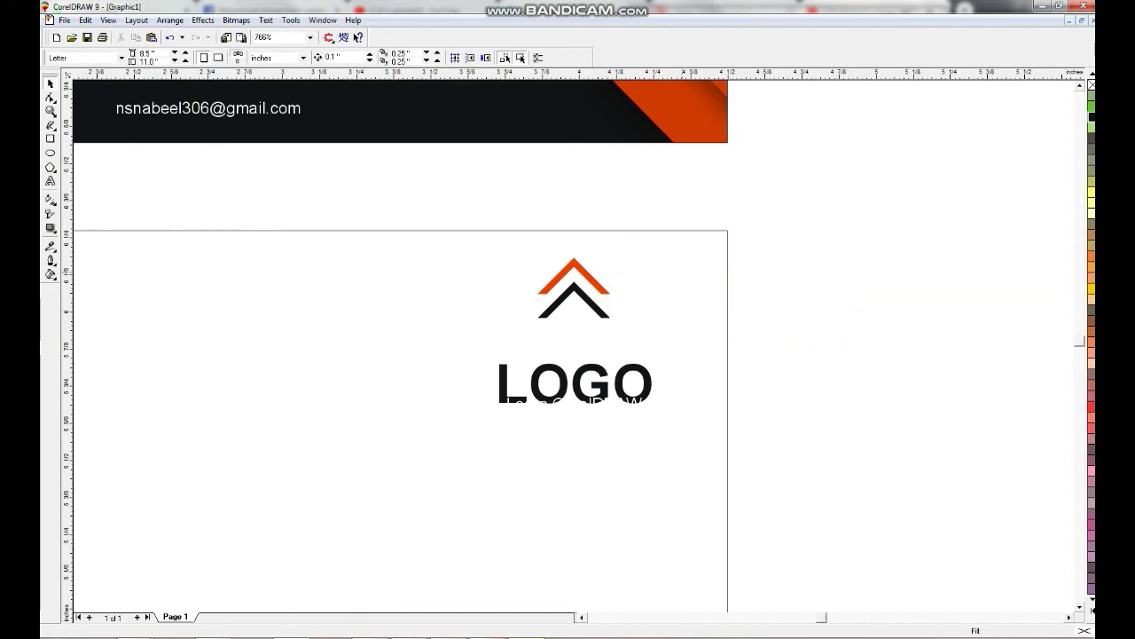
Fill the hidden lower chevron orange and stack it tightly with the black chevron above LOGO.
key(Tab)
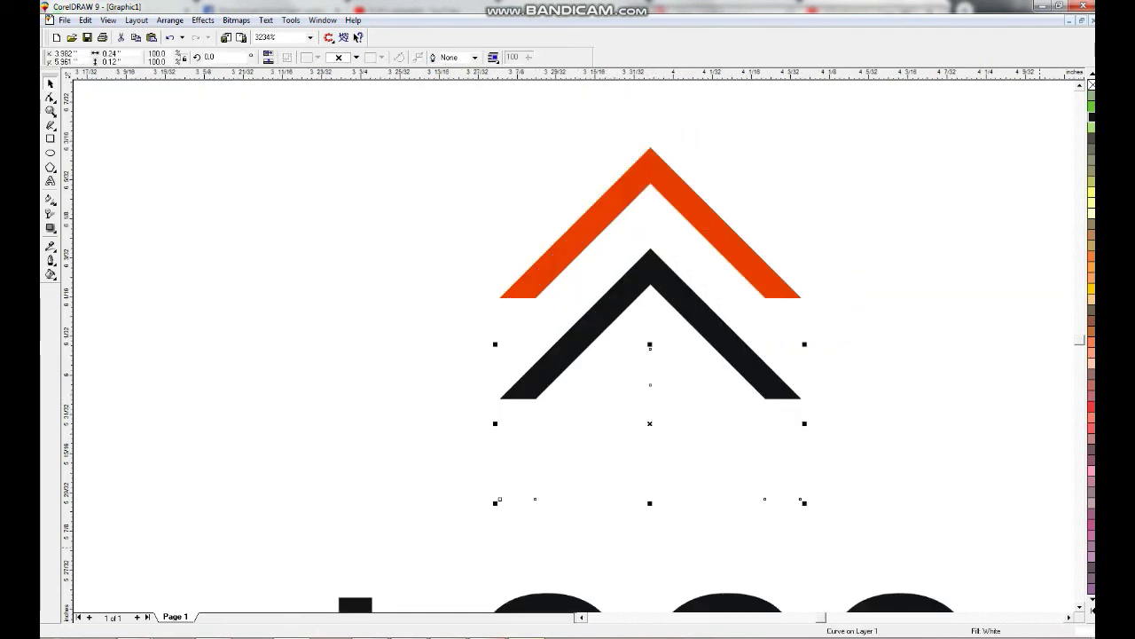
click(1091, 608)
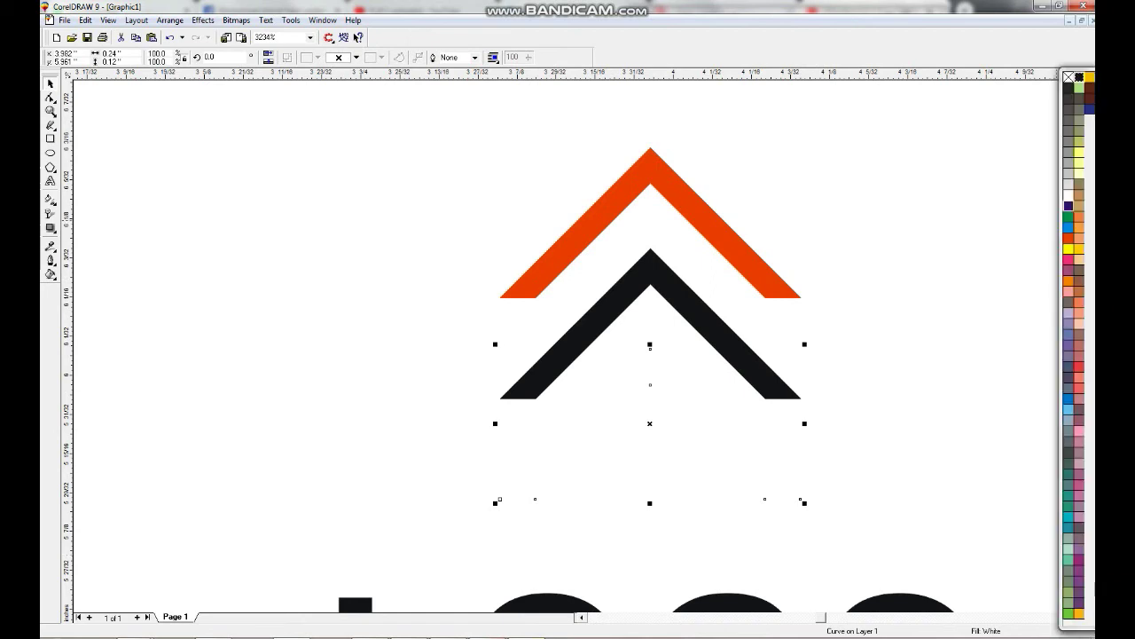
click(1068, 237)
drag(592, 426, 592, 362)
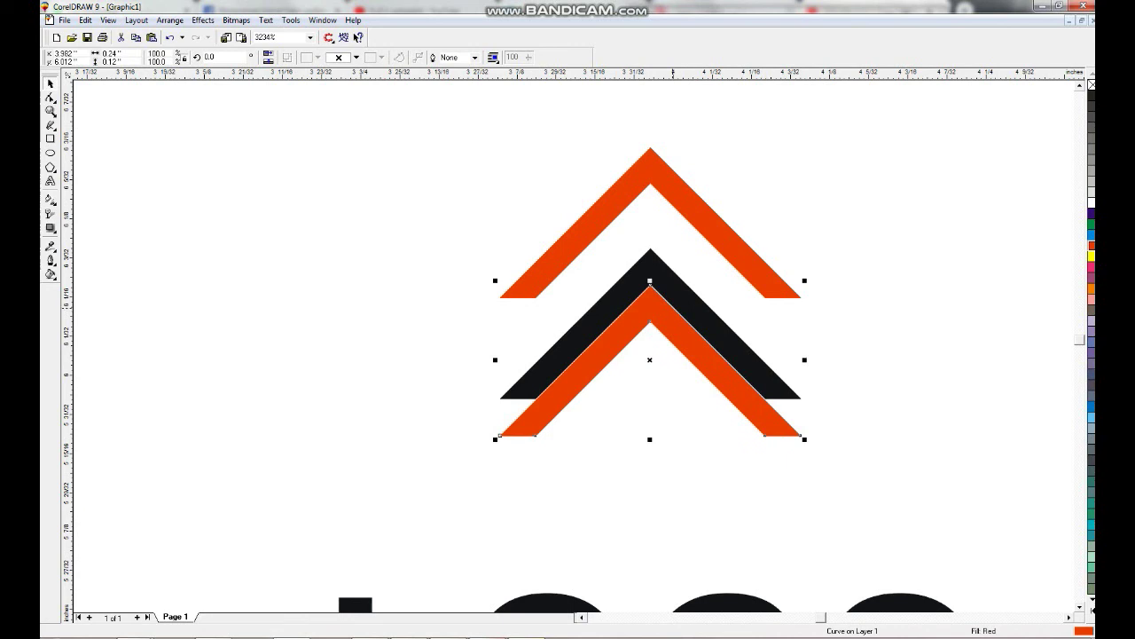
shift+click(549, 364)
drag(550, 363, 565, 327)
key(F3)
Colour the Learn CorelDRAW tagline under LOGO orange.
key(Escape)
key(Tab)
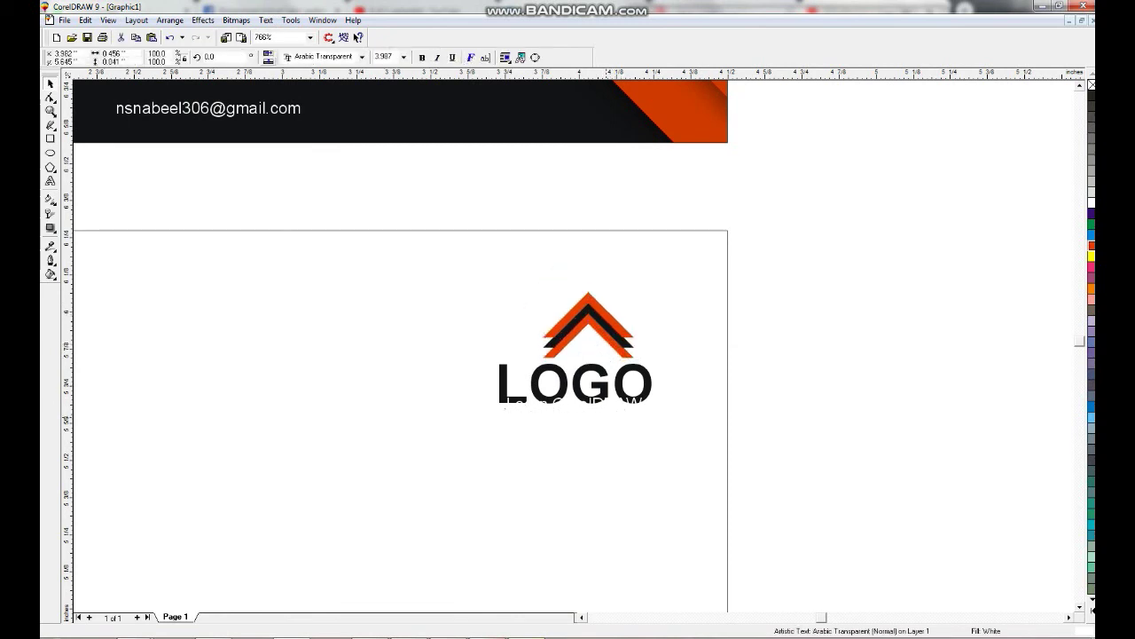
shift+click(575, 383)
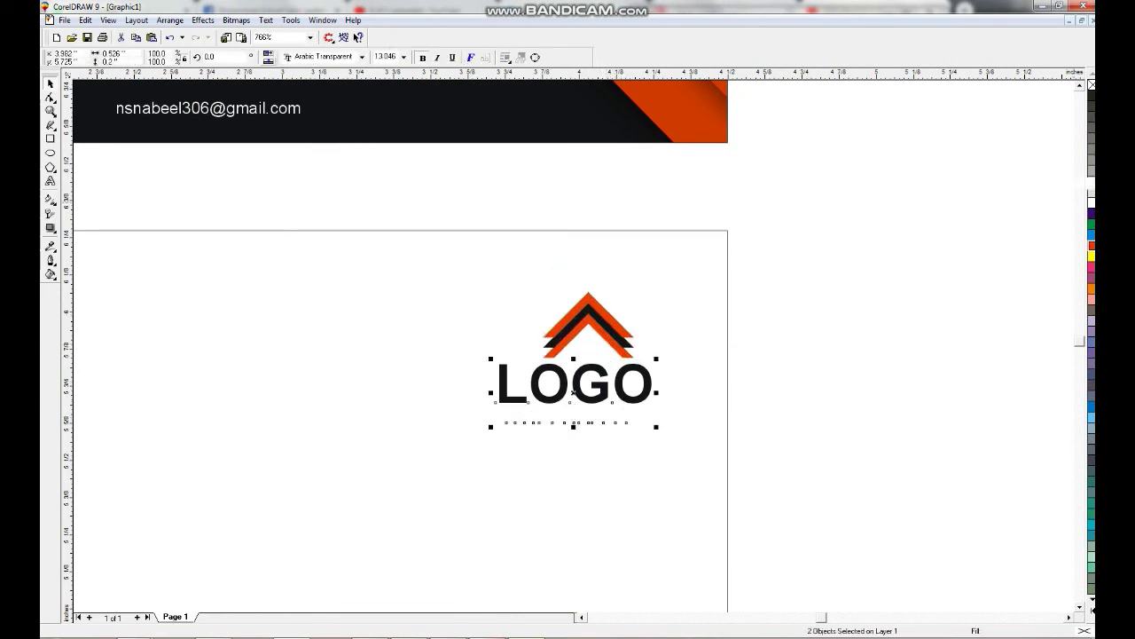
drag(388, 398, 819, 464)
click(1091, 288)
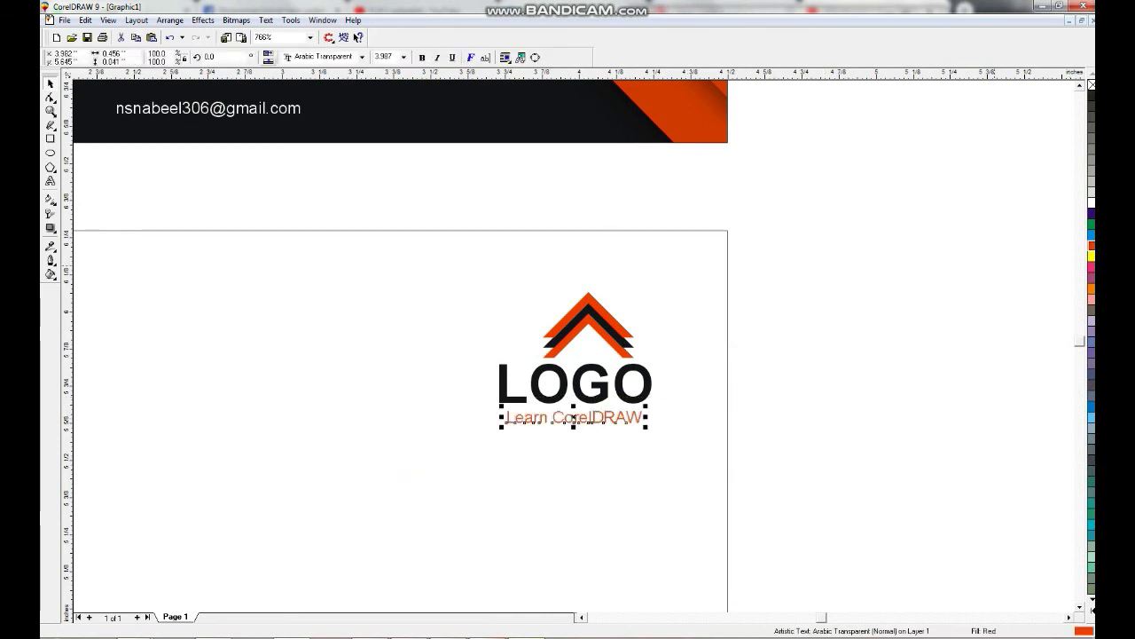
key(Escape)
Nudge the whole chevron logo slightly right on the white card and zoom in on it.
key(F4)
drag(872, 456, 610, 339)
key(Right)
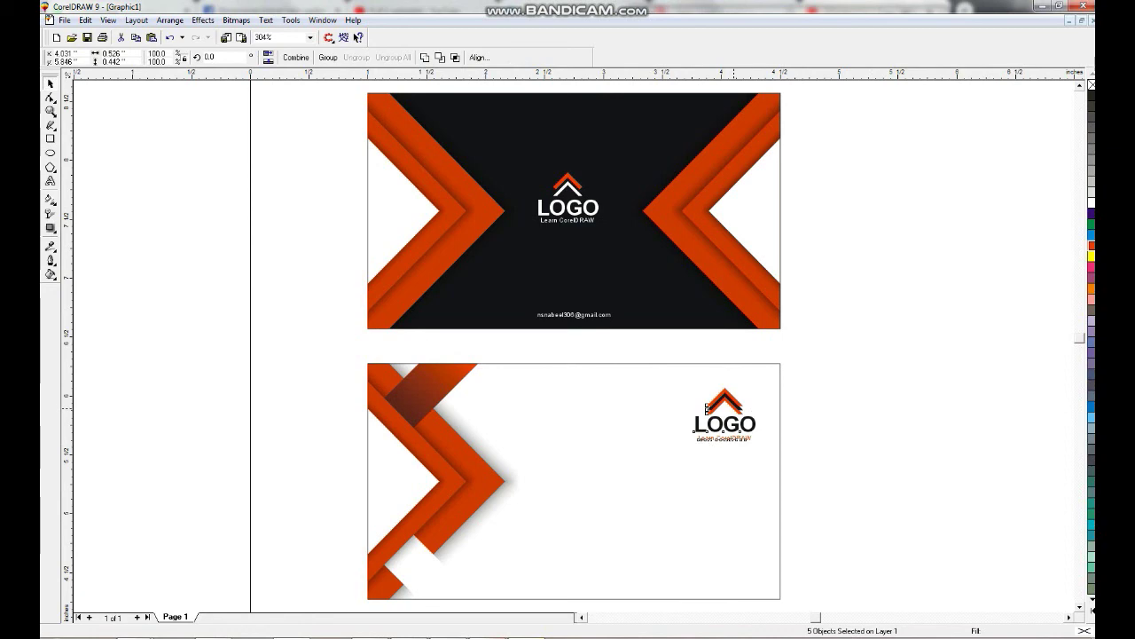
key(Escape)
key(F2)
drag(497, 390, 851, 607)
key(F8)
Type a three-line text block with the person's name, phone number and street address.
click(517, 388)
text(Nb)
key(BackSpace)
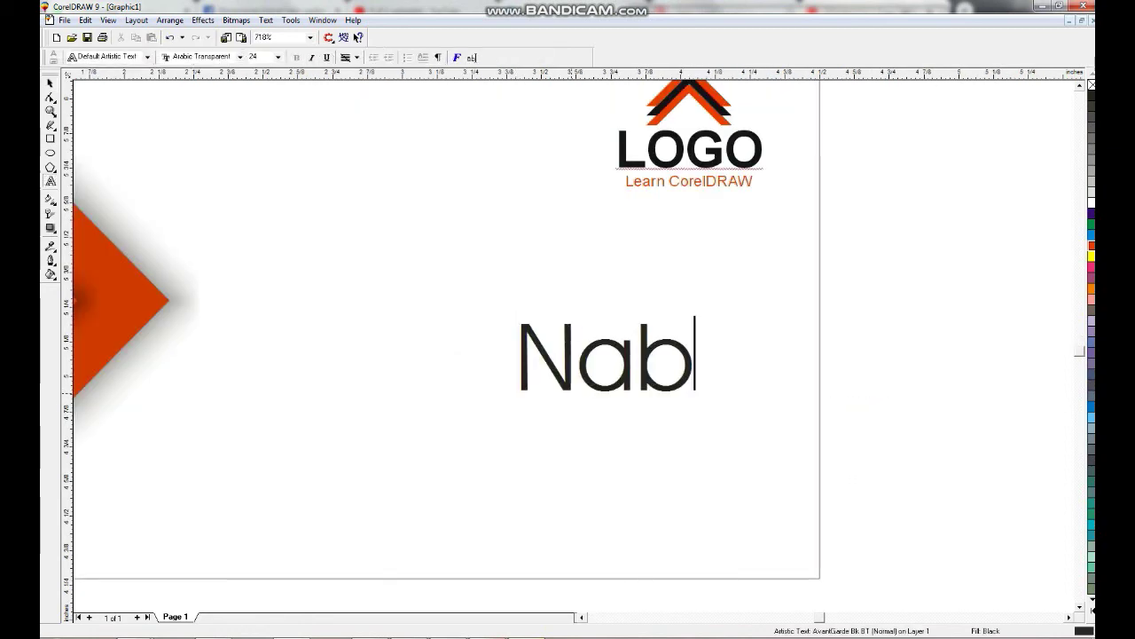
text(nsari)
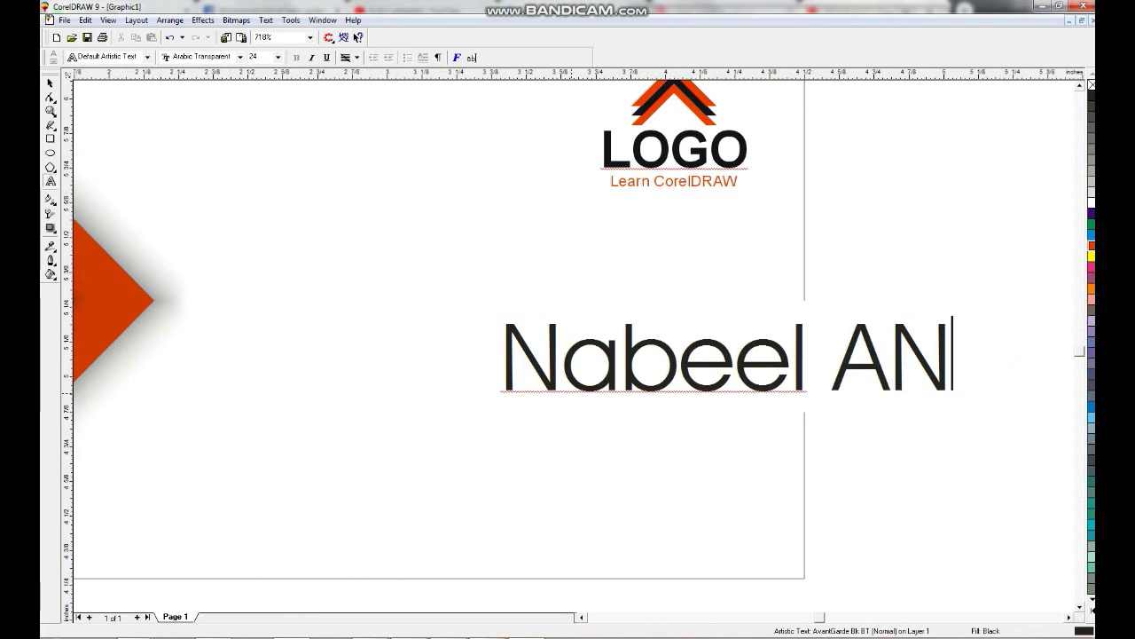
key(Return)
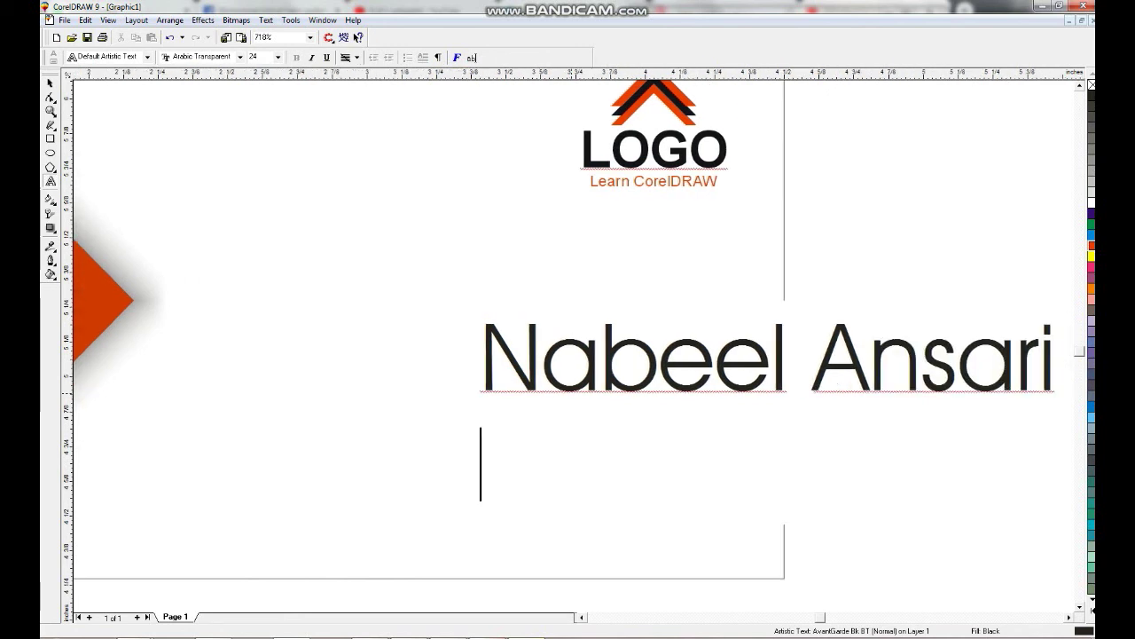
key(Return)
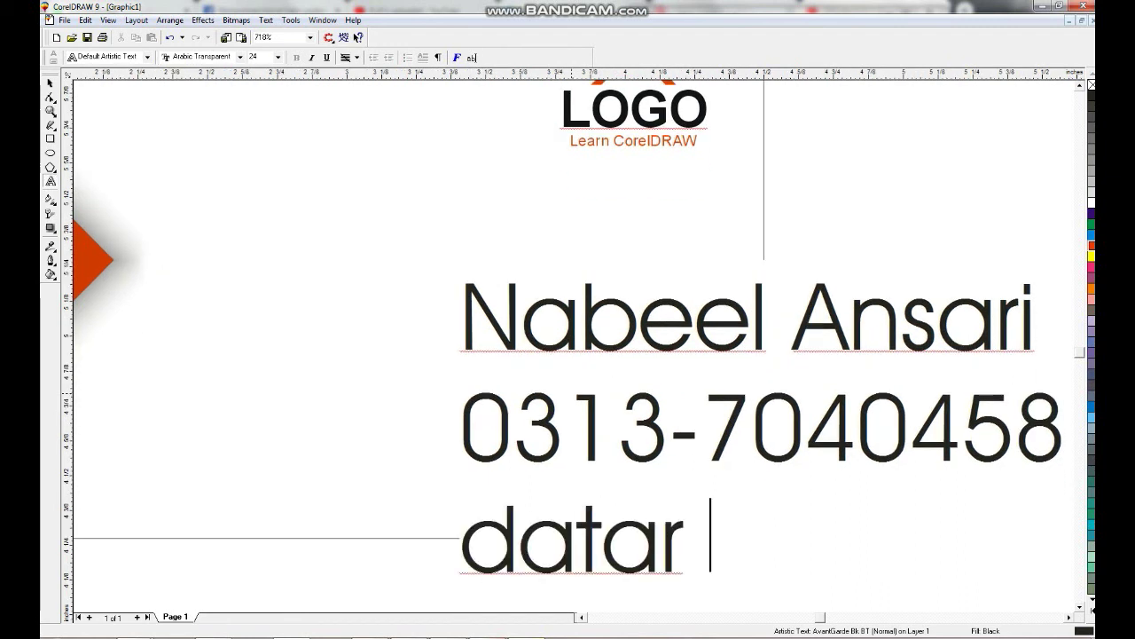
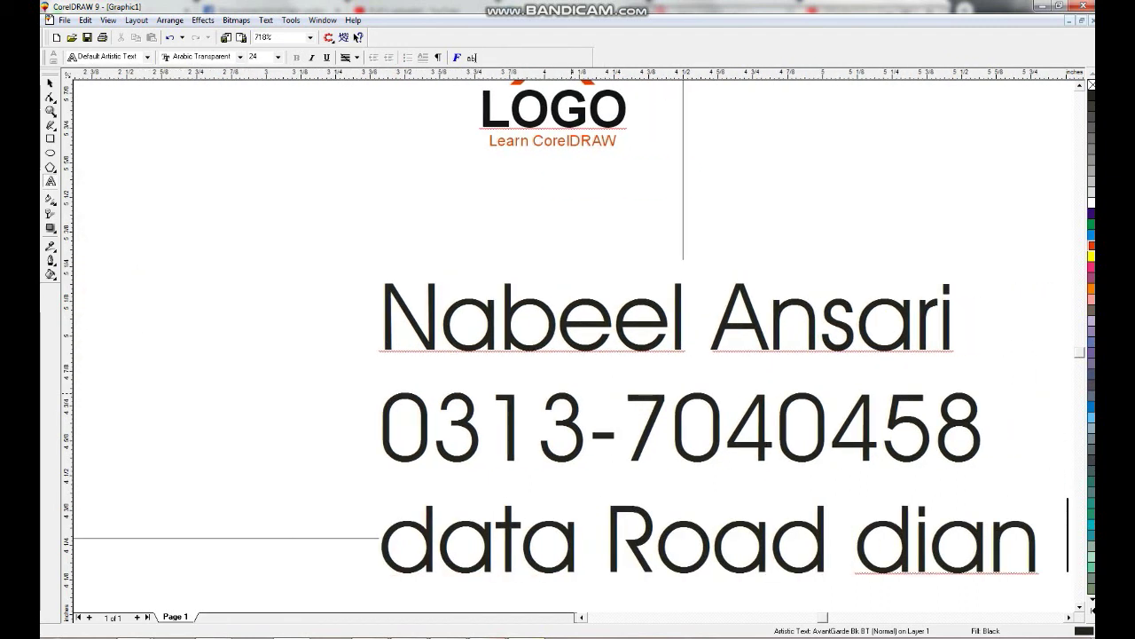
key(ctrl+space)
Convert the contact block to Title Case and make it bold.
key(shift+F3)
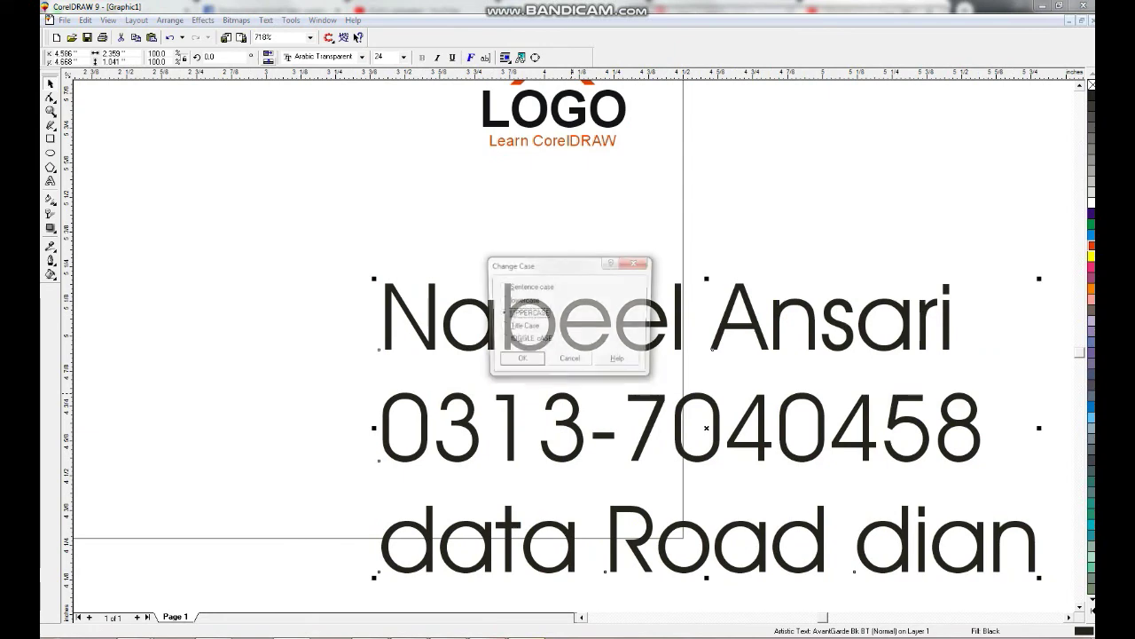
key(alt+t)
key(Return)
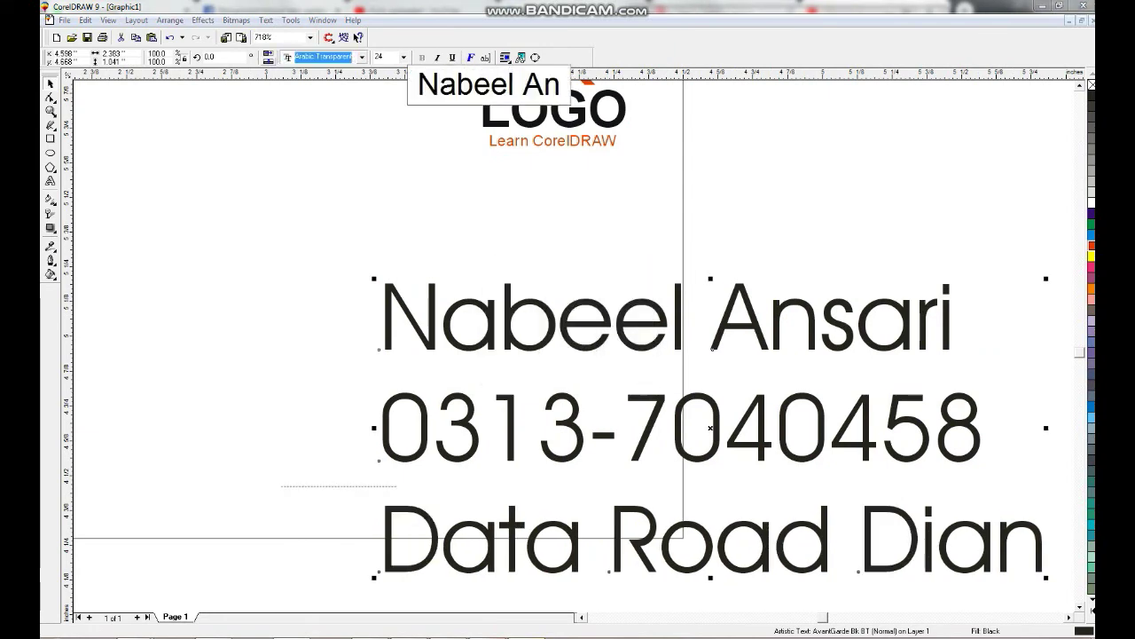
key(Return)
key(Escape)
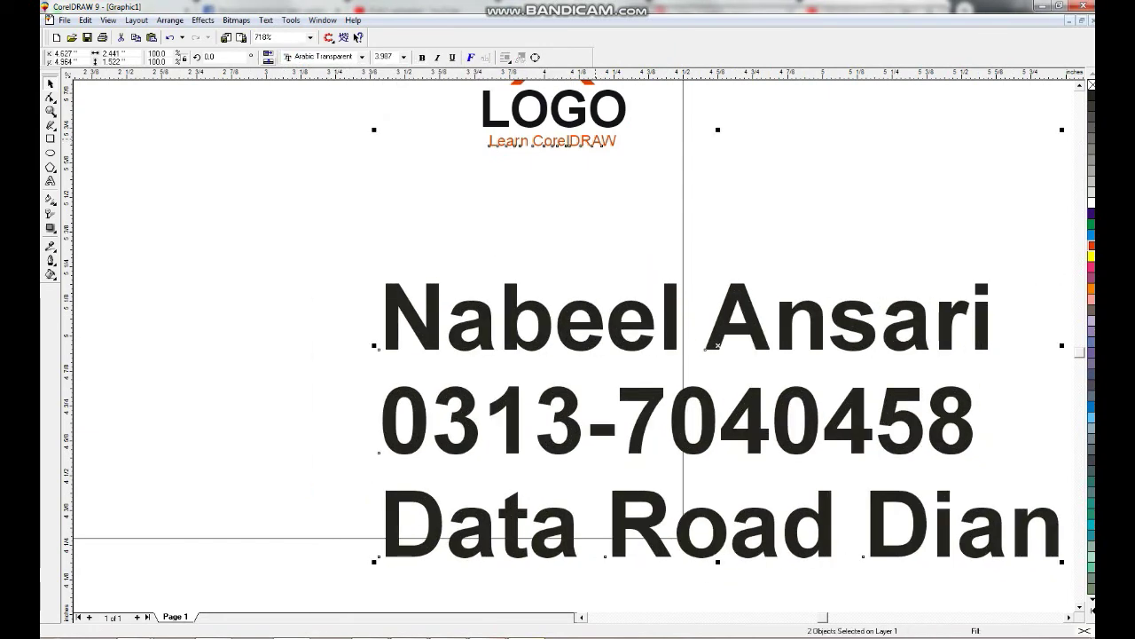
key(F4)
click(607, 541)
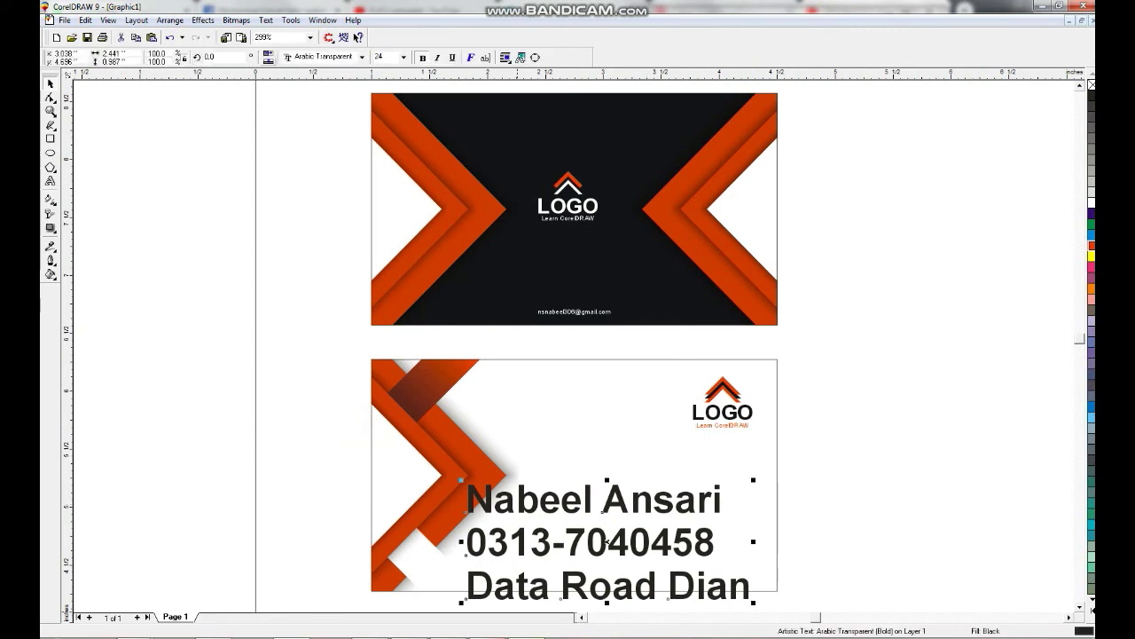
Shrink the contact text to fit the card and widen its line spacing.
drag(461, 603, 634, 533)
key(F10)
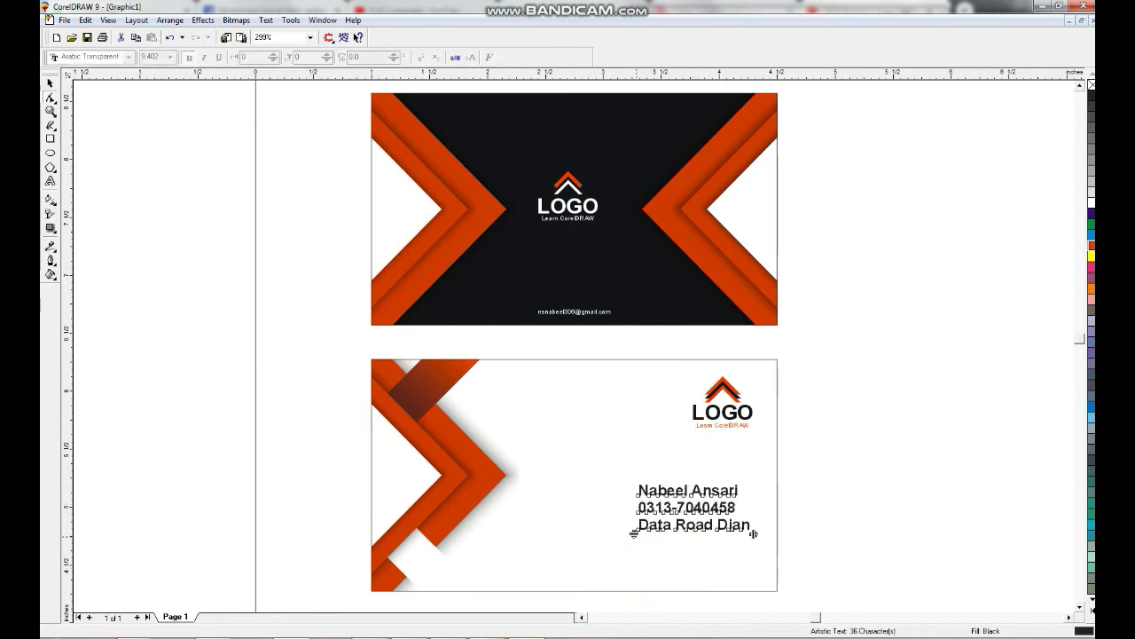
drag(639, 547, 628, 551)
key(space)
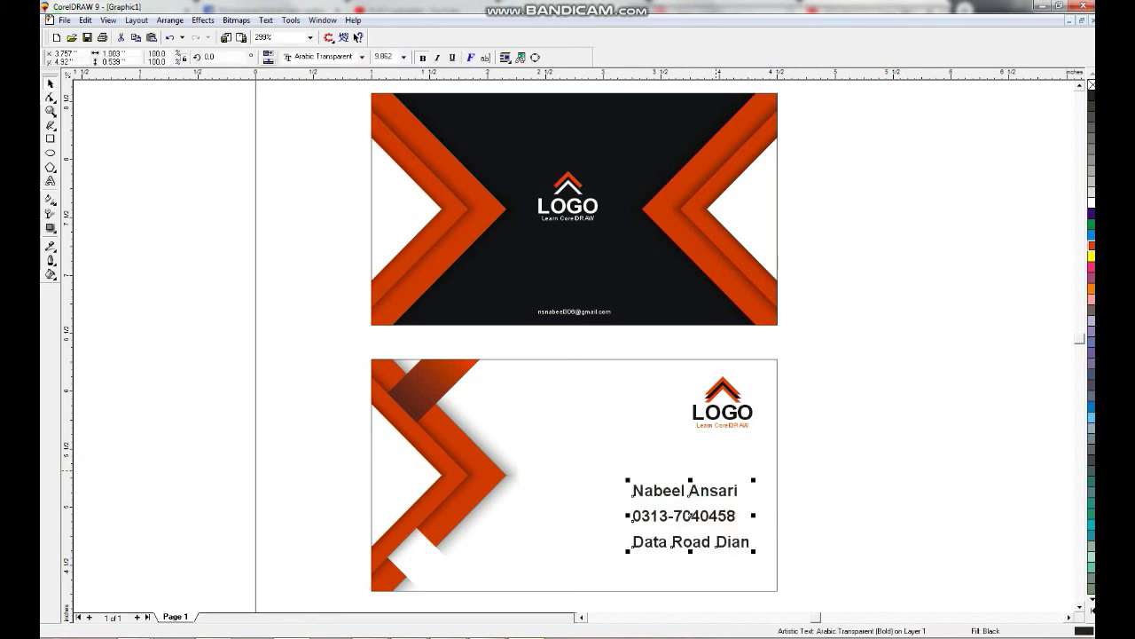
key(F10)
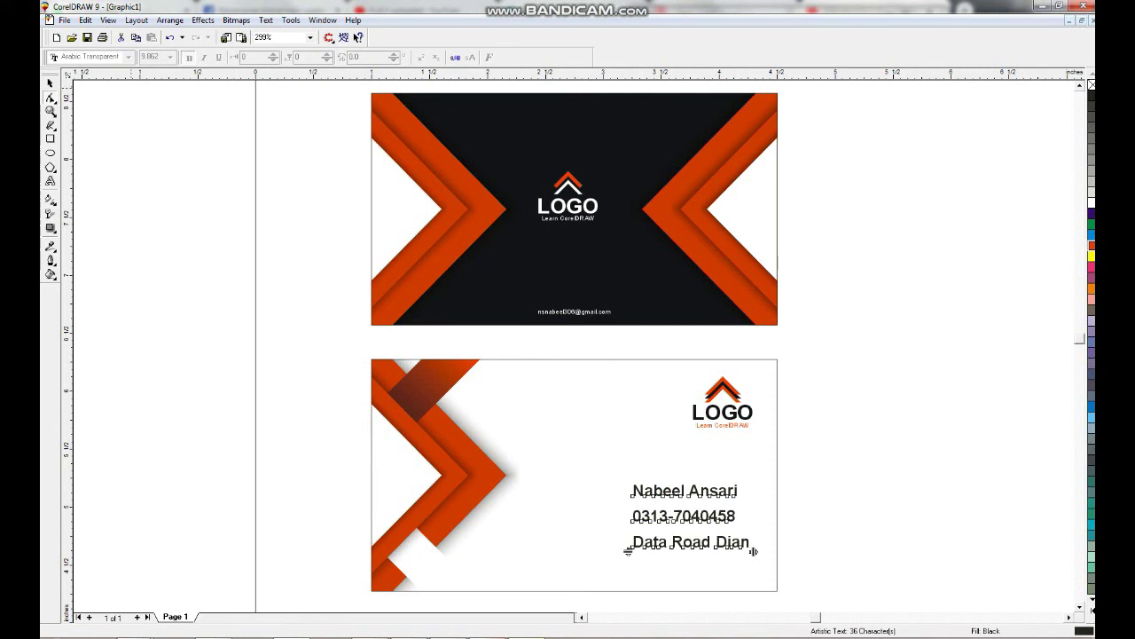
key(space)
Break the block into separate lines, right-align them with the logo, and copy the address line below.
key(ctrl+k)
drag(839, 455, 617, 557)
key(r)
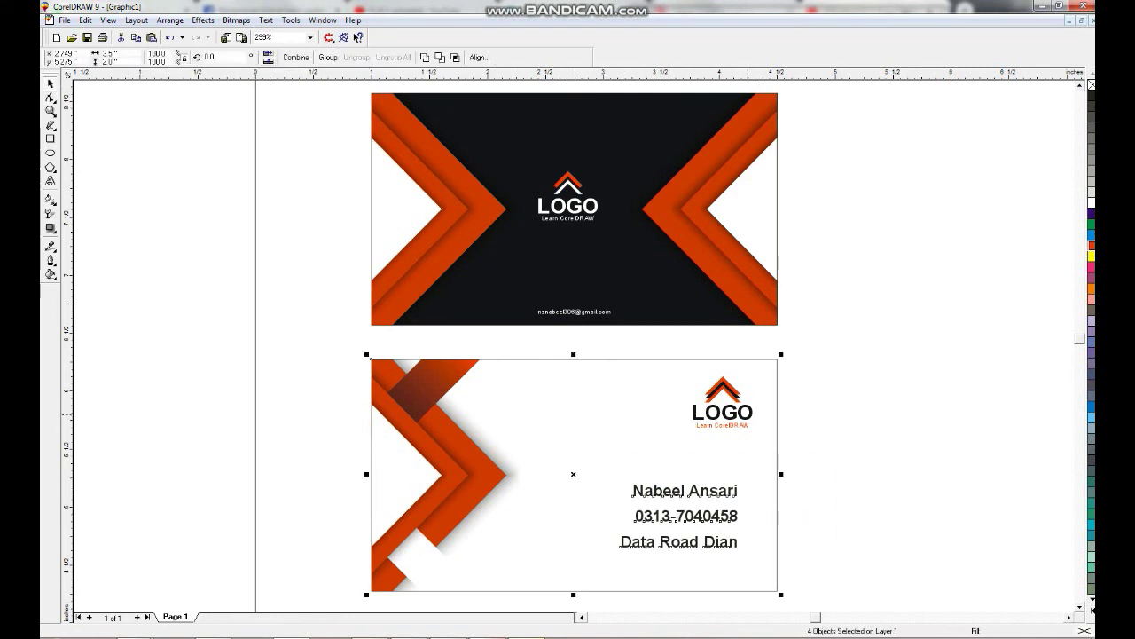
key(r)
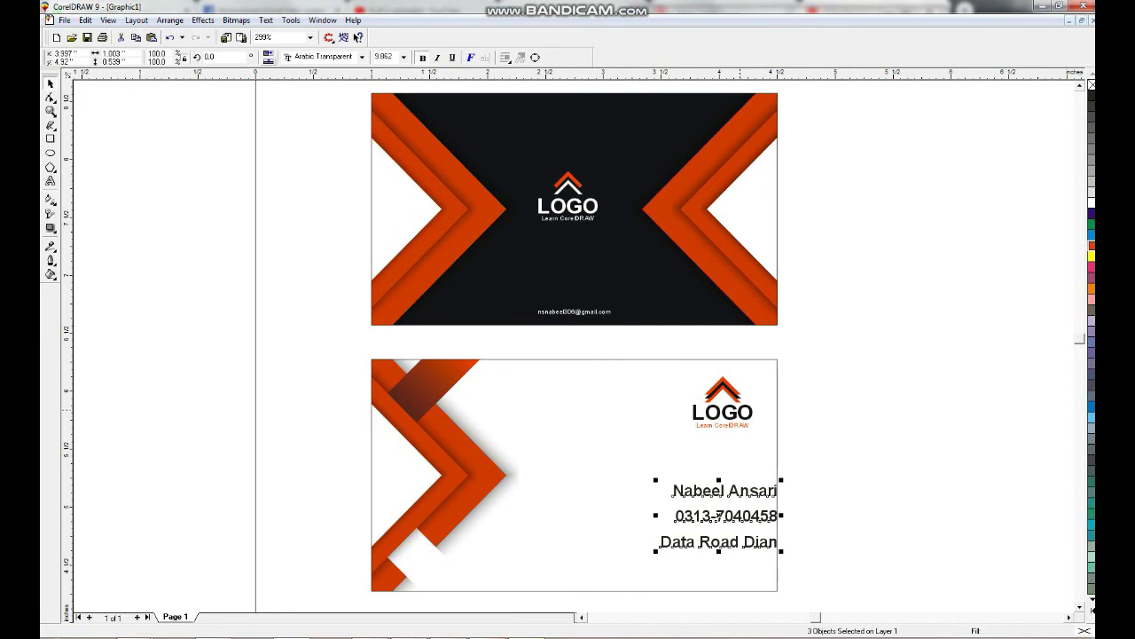
key(r)
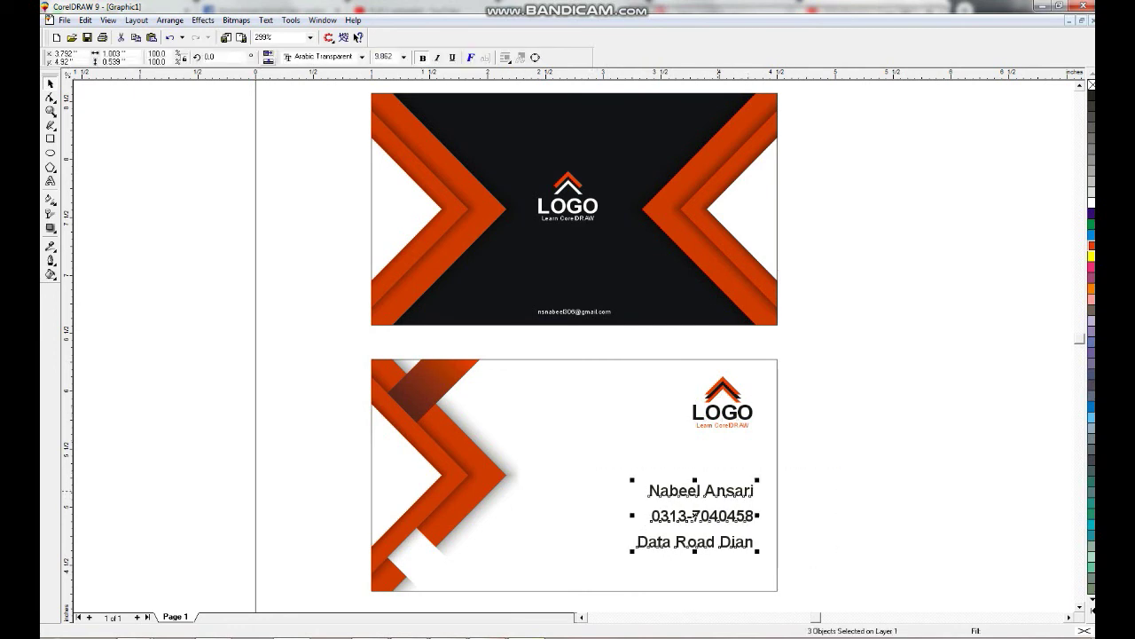
key(Escape)
drag(695, 532, 583, 568)
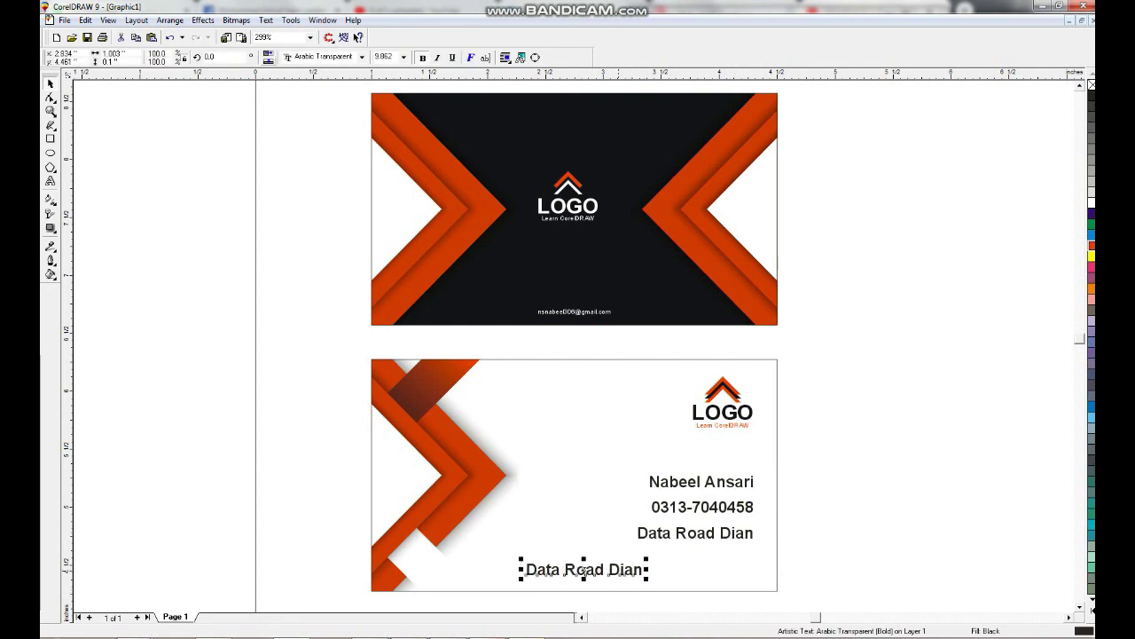
Rewrite the copied line as the printer credit and apply Title Case.
key(F8)
click(643, 569)
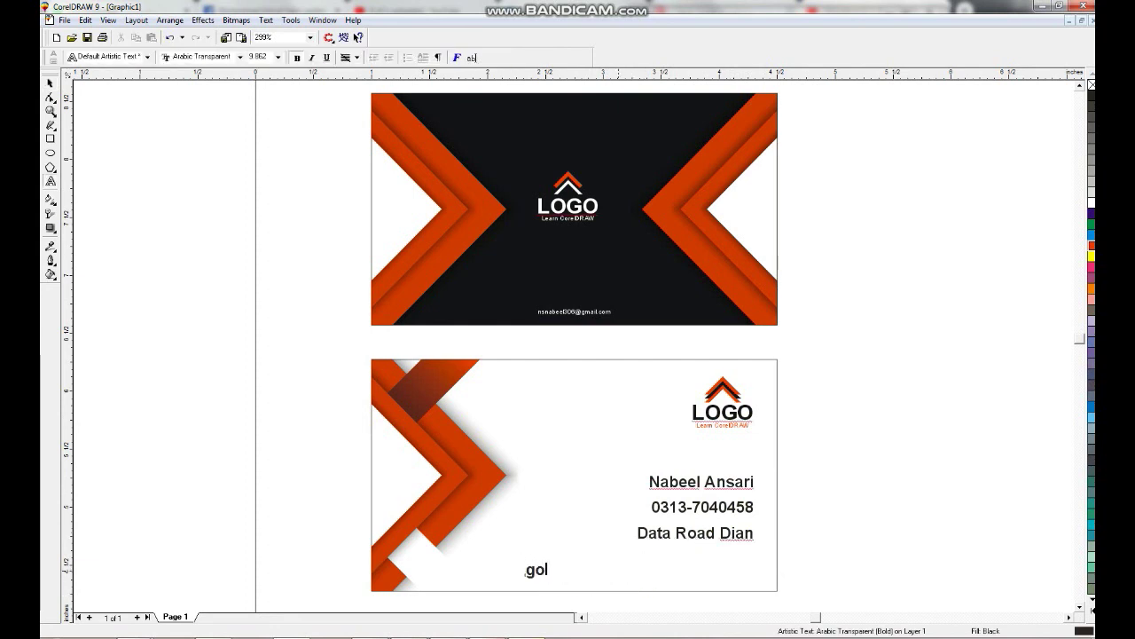
text(Gojra printers dil)
key(ctrl+space)
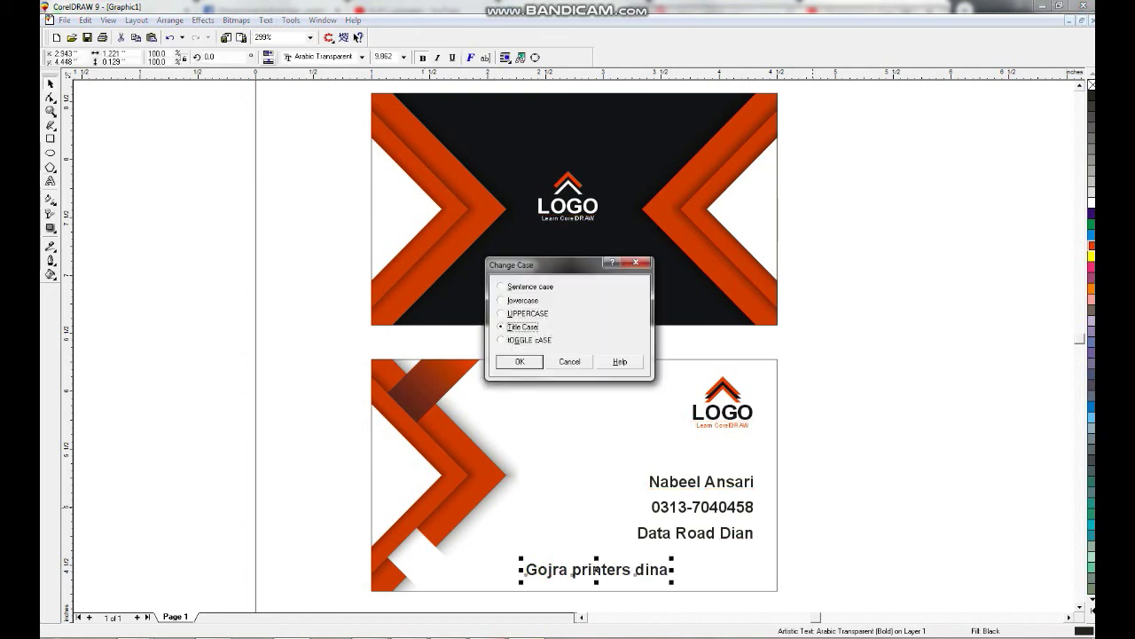
key(Return)
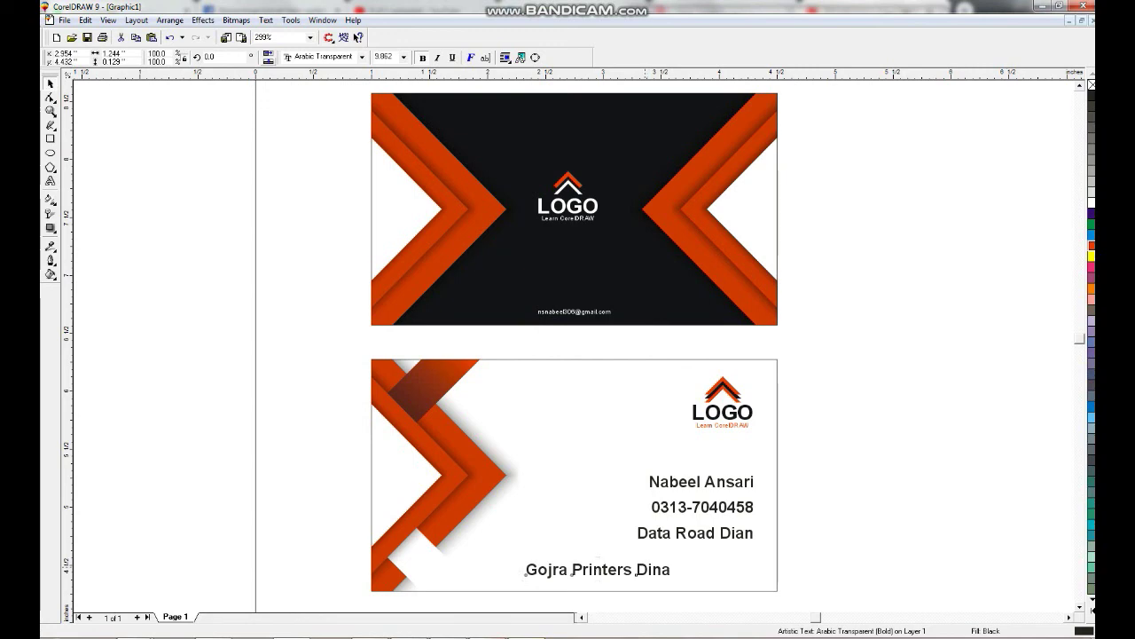
Select both finished cards and check them in full-screen preview.
key(F3)
drag(781, 174, 424, 538)
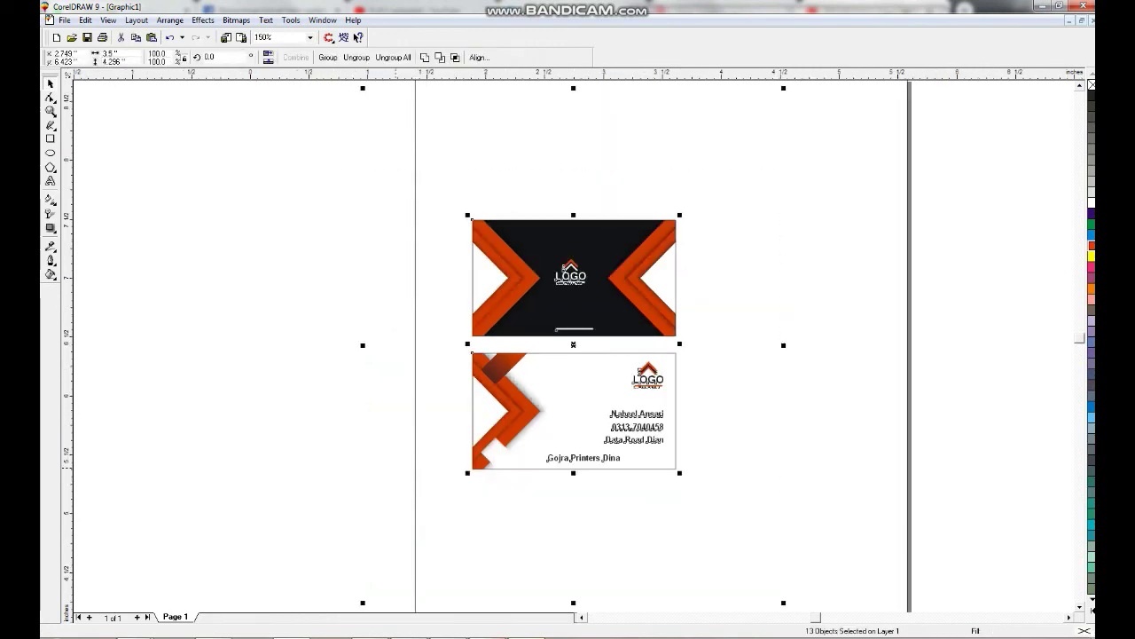
key(shift+F2)
key(F9)
key(Escape)
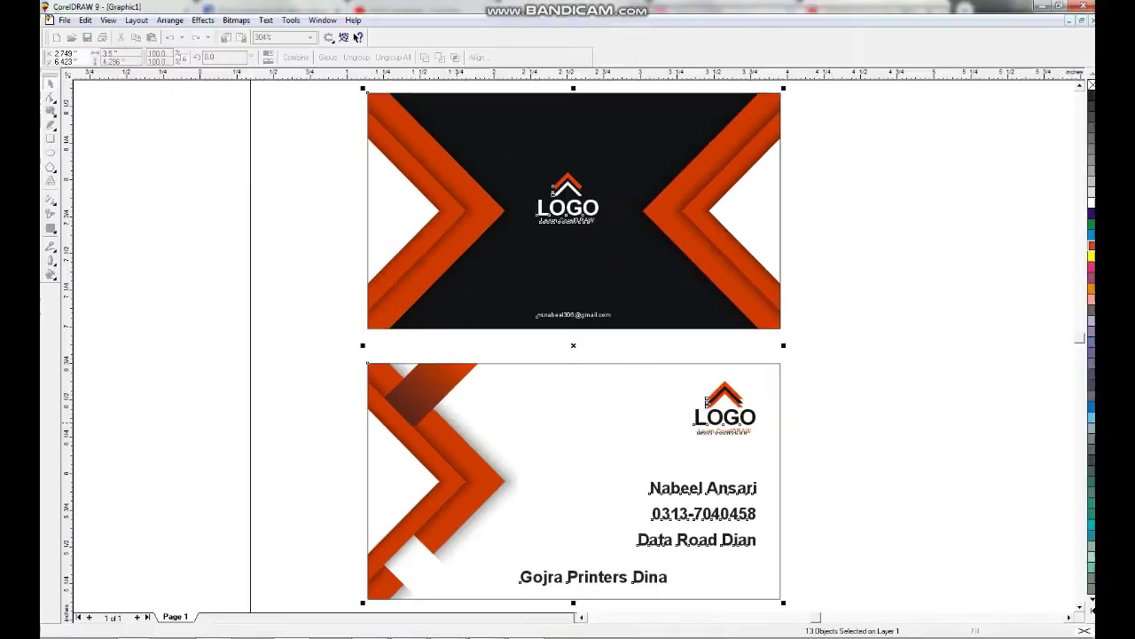